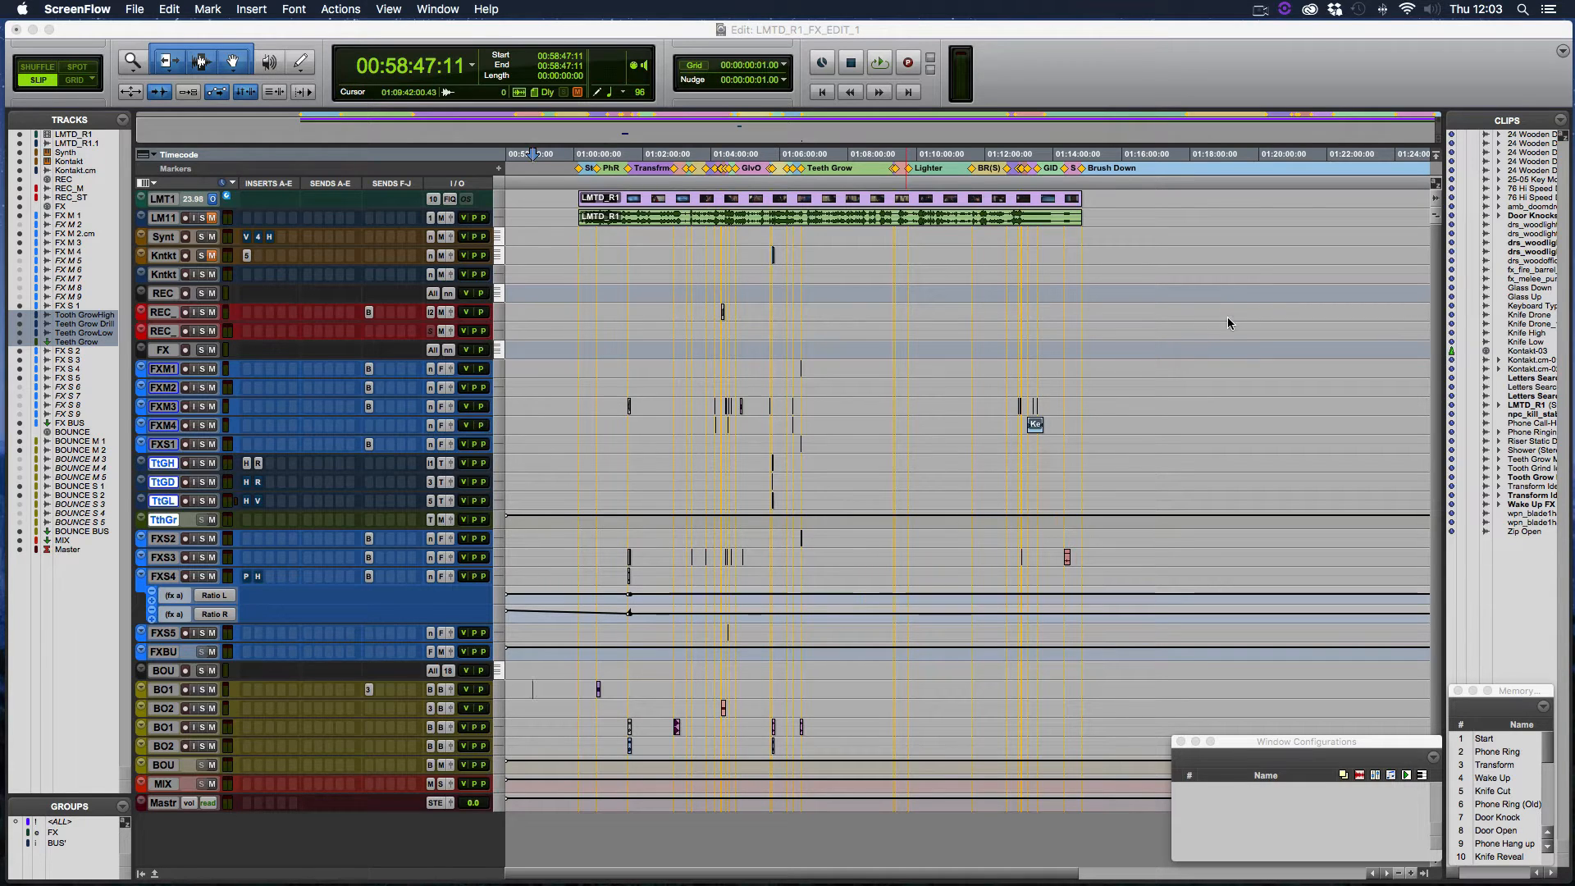
Examine the session's markers and clips along the timeline, from Start through the Teeth Grow and Lighter sections.
{"action": "left_click", "coordinate": [563, 317]}
{"action": "left_click", "coordinate": [572, 311]}
{"action": "key", "text": "t"}
{"action": "key", "text": "t"}
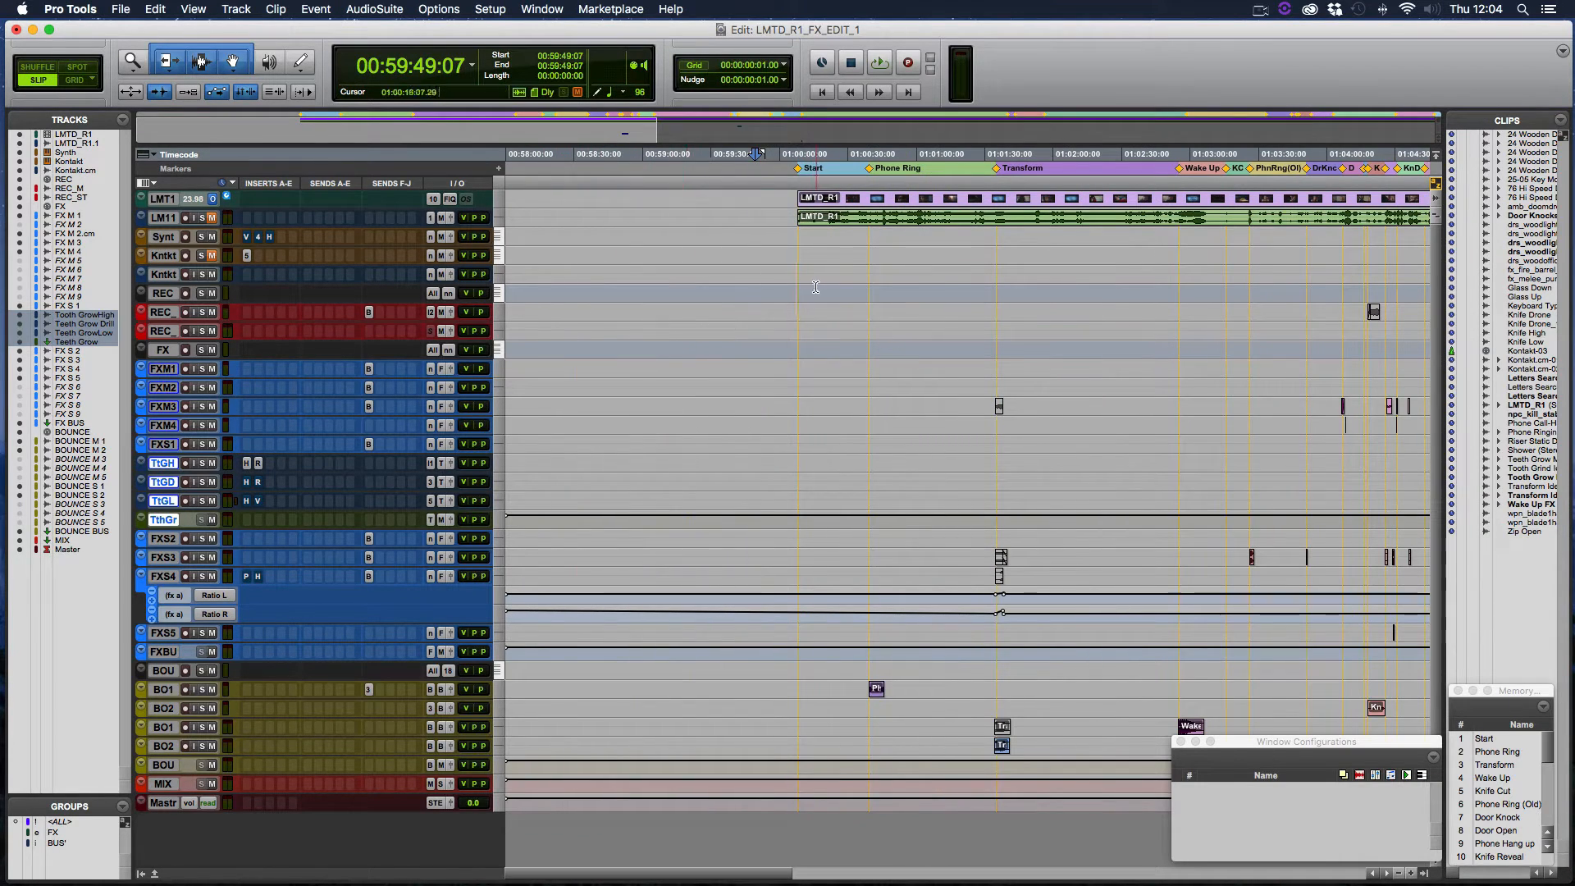
{"action": "scroll", "coordinate": [810, 287], "scroll_direction": "right", "scroll_amount": 3}
{"action": "scroll", "coordinate": [811, 287], "scroll_direction": "right", "scroll_amount": 3}
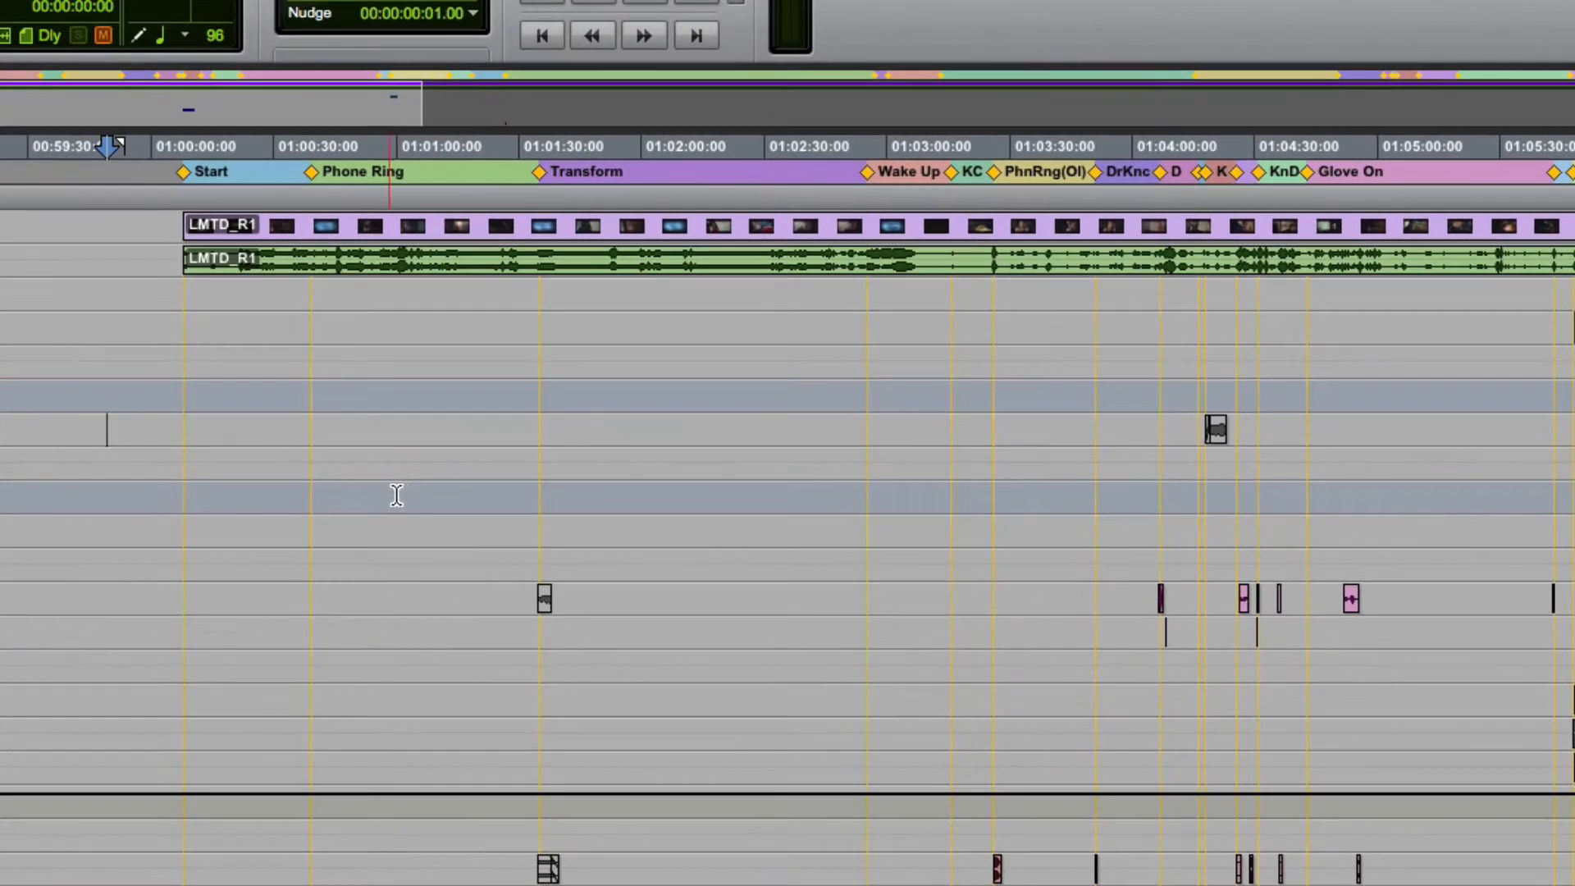
{"action": "left_click", "coordinate": [605, 451]}
{"action": "left_click", "coordinate": [535, 453]}
{"action": "scroll", "coordinate": [456, 360], "scroll_direction": "right", "scroll_amount": 3}
{"action": "scroll", "coordinate": [455, 359], "scroll_direction": "right", "scroll_amount": 2}
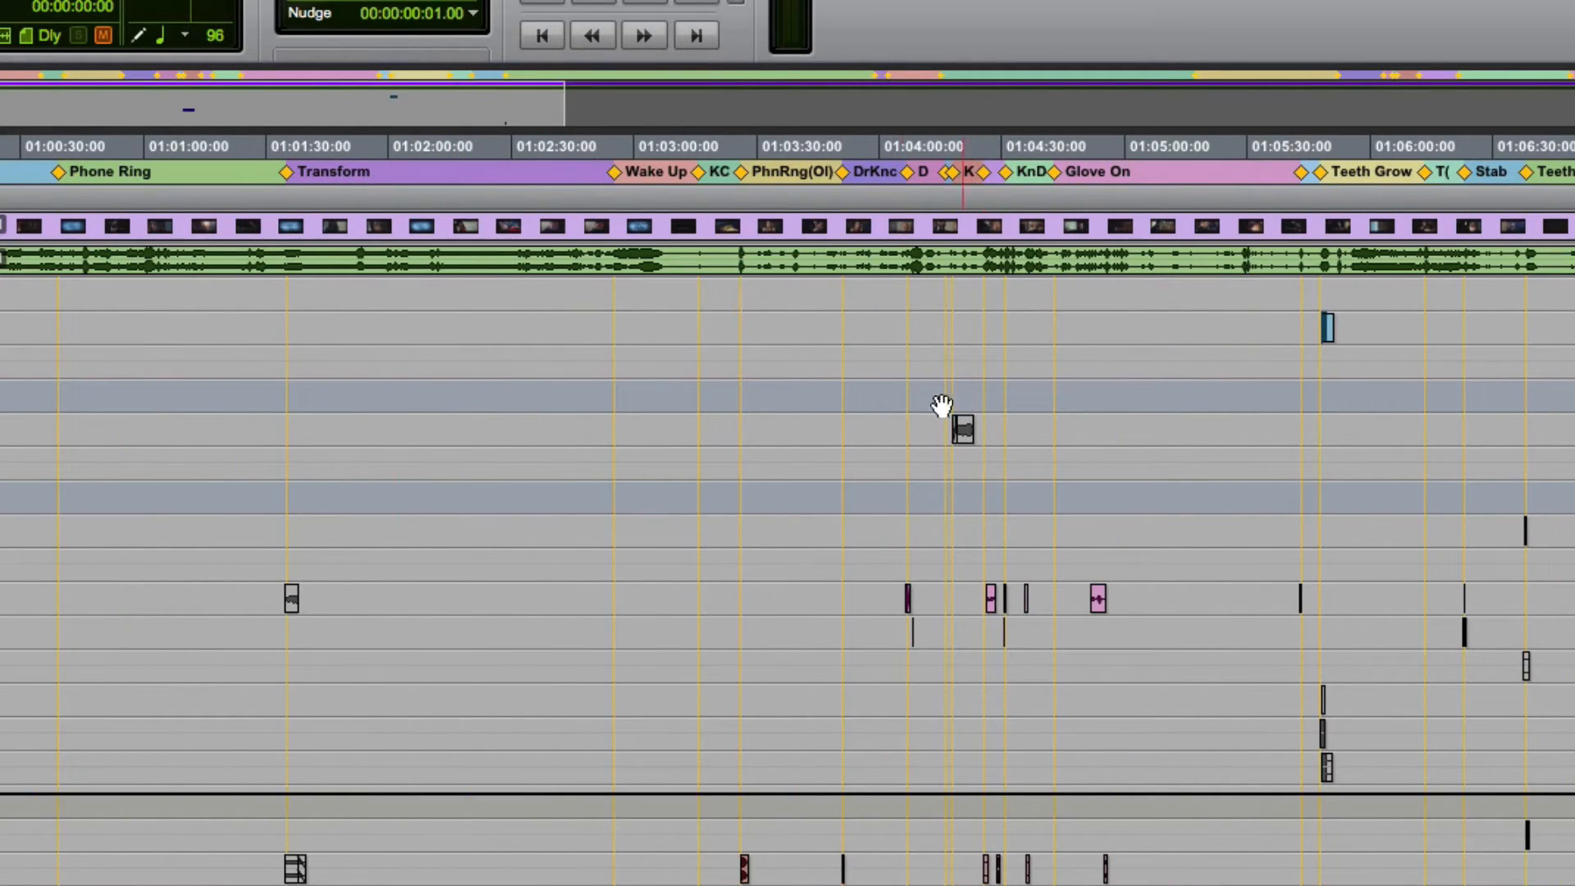
{"action": "left_click", "coordinate": [728, 383]}
{"action": "left_click", "coordinate": [756, 394]}
{"action": "scroll", "coordinate": [815, 390], "scroll_direction": "right", "scroll_amount": 10}
{"action": "scroll", "coordinate": [812, 386], "scroll_direction": "right", "scroll_amount": 2}
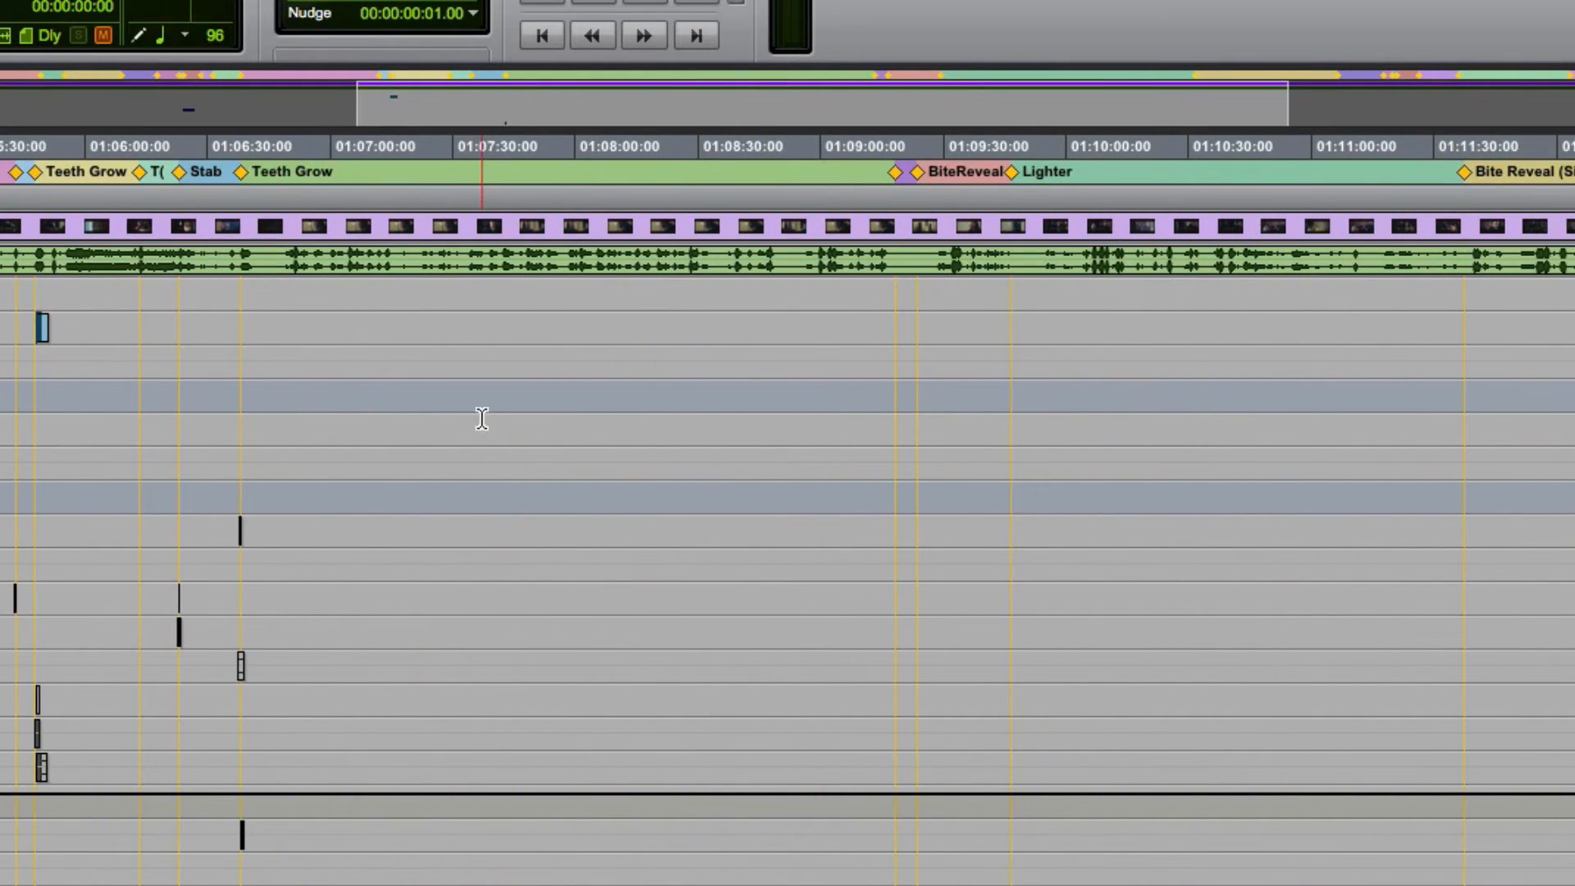
{"action": "scroll", "coordinate": [493, 410], "scroll_direction": "right", "scroll_amount": 3}
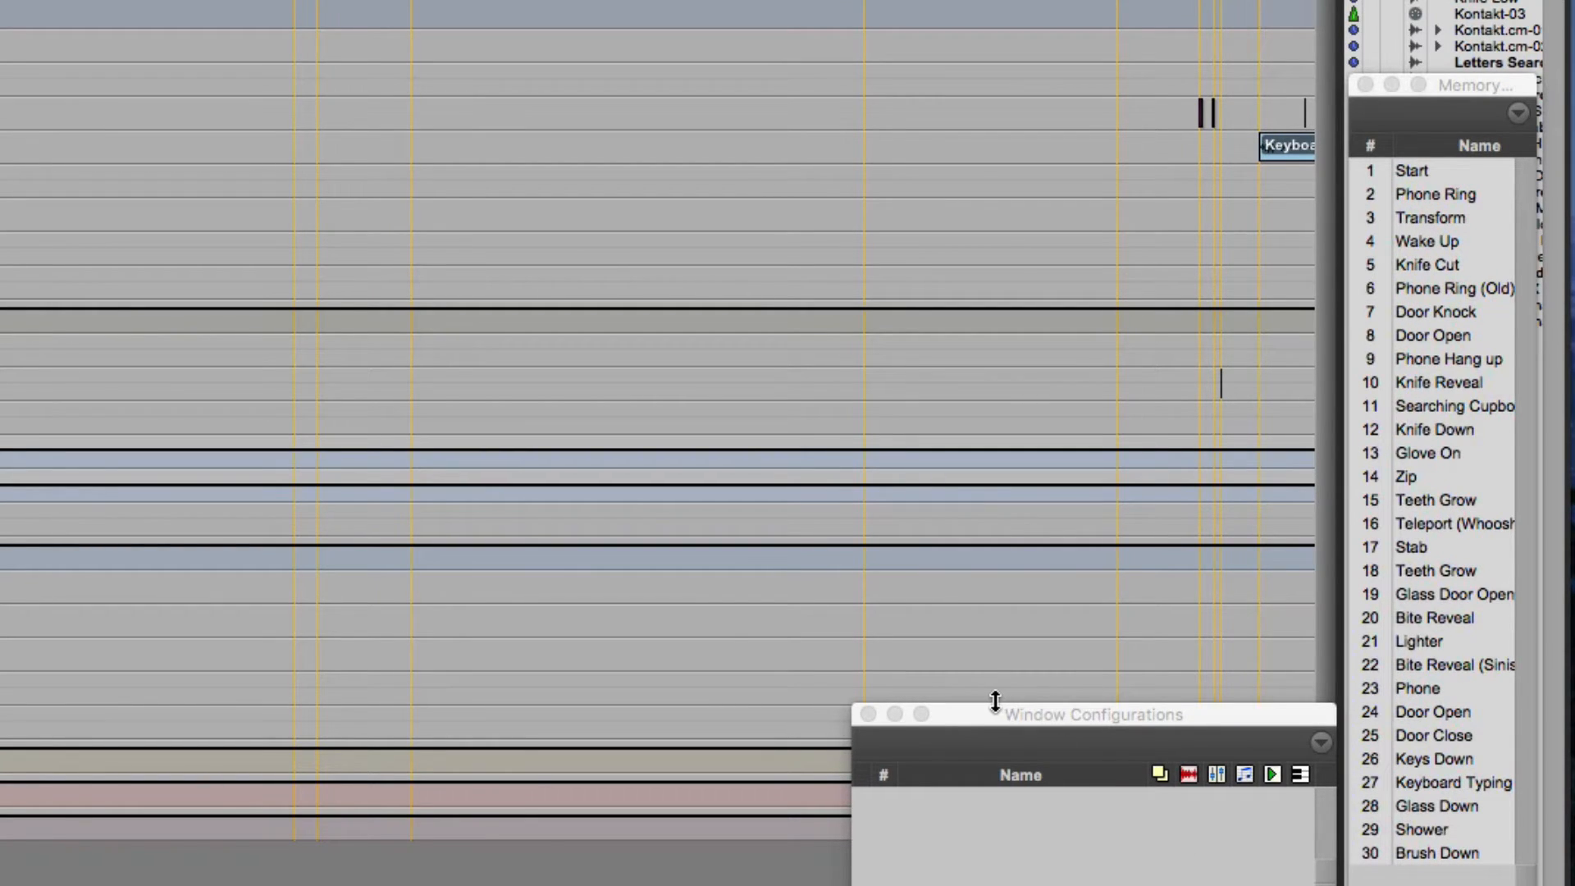
Jump to the Door Knock memory location and shorten the Memory Locations window, viewing the end of its list.
{"action": "left_click", "coordinate": [1444, 313]}
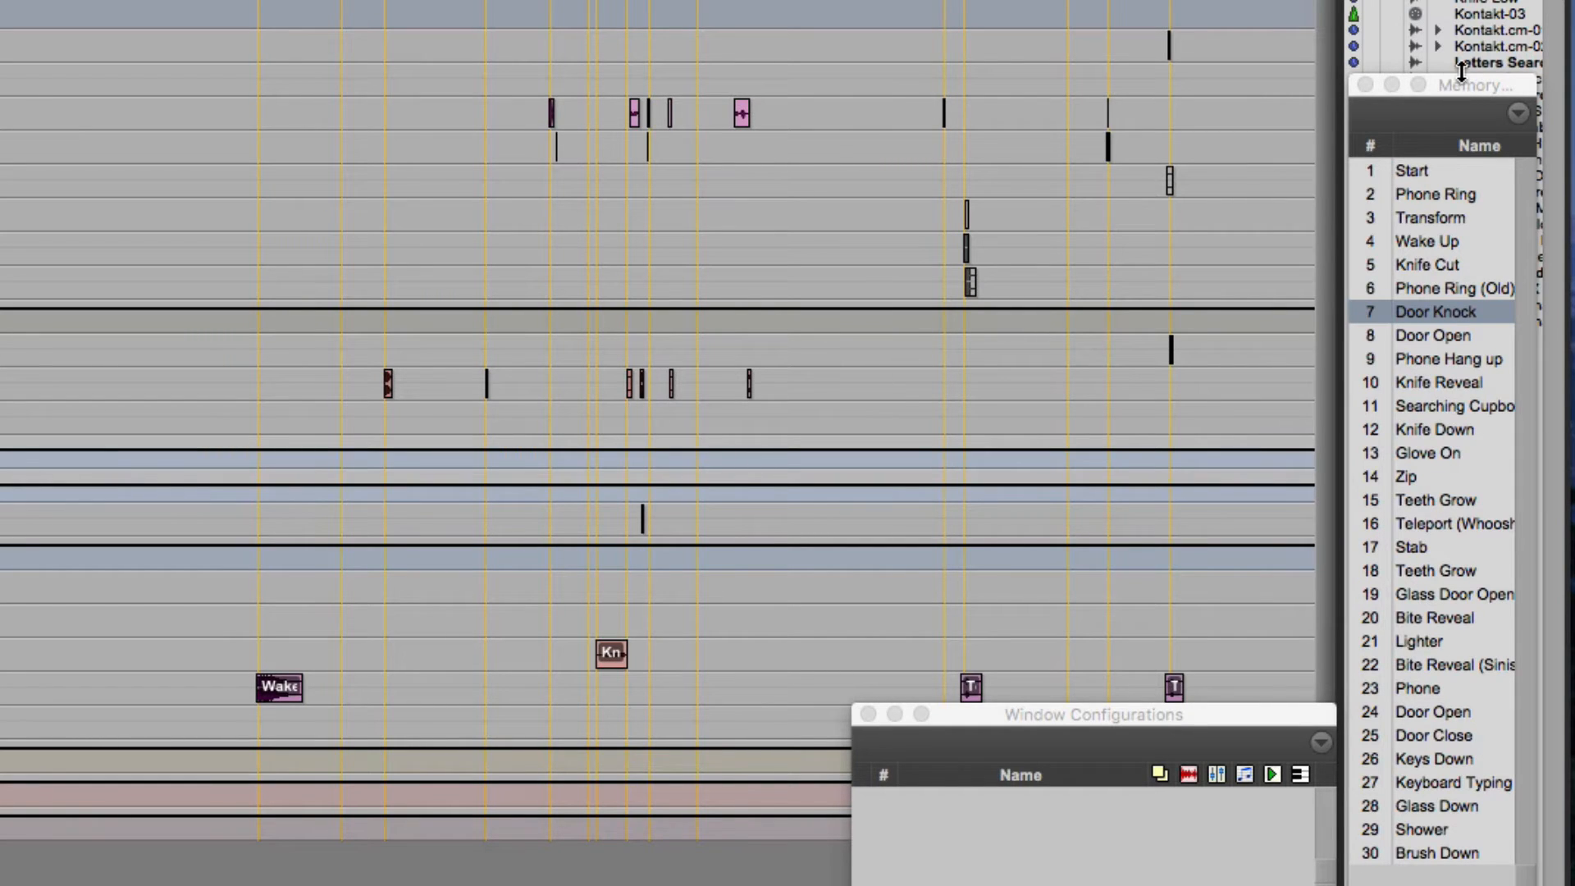
{"action": "left_click_drag", "start_coordinate": [1461, 85], "coordinate": [1452, 383]}
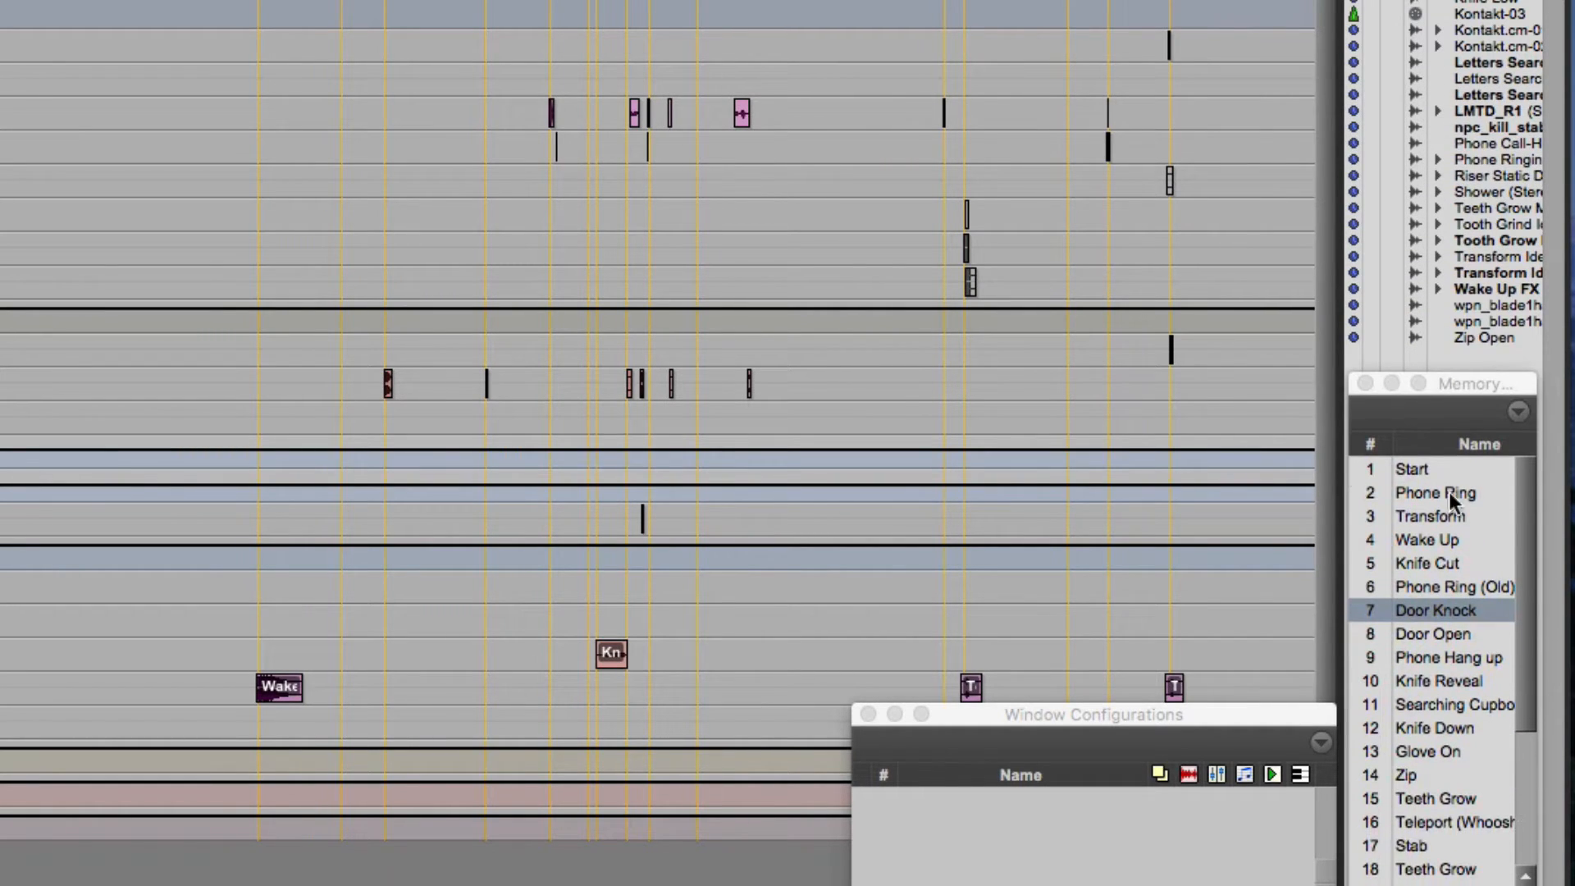
{"action": "scroll", "coordinate": [1520, 535], "scroll_direction": "down", "scroll_amount": 5}
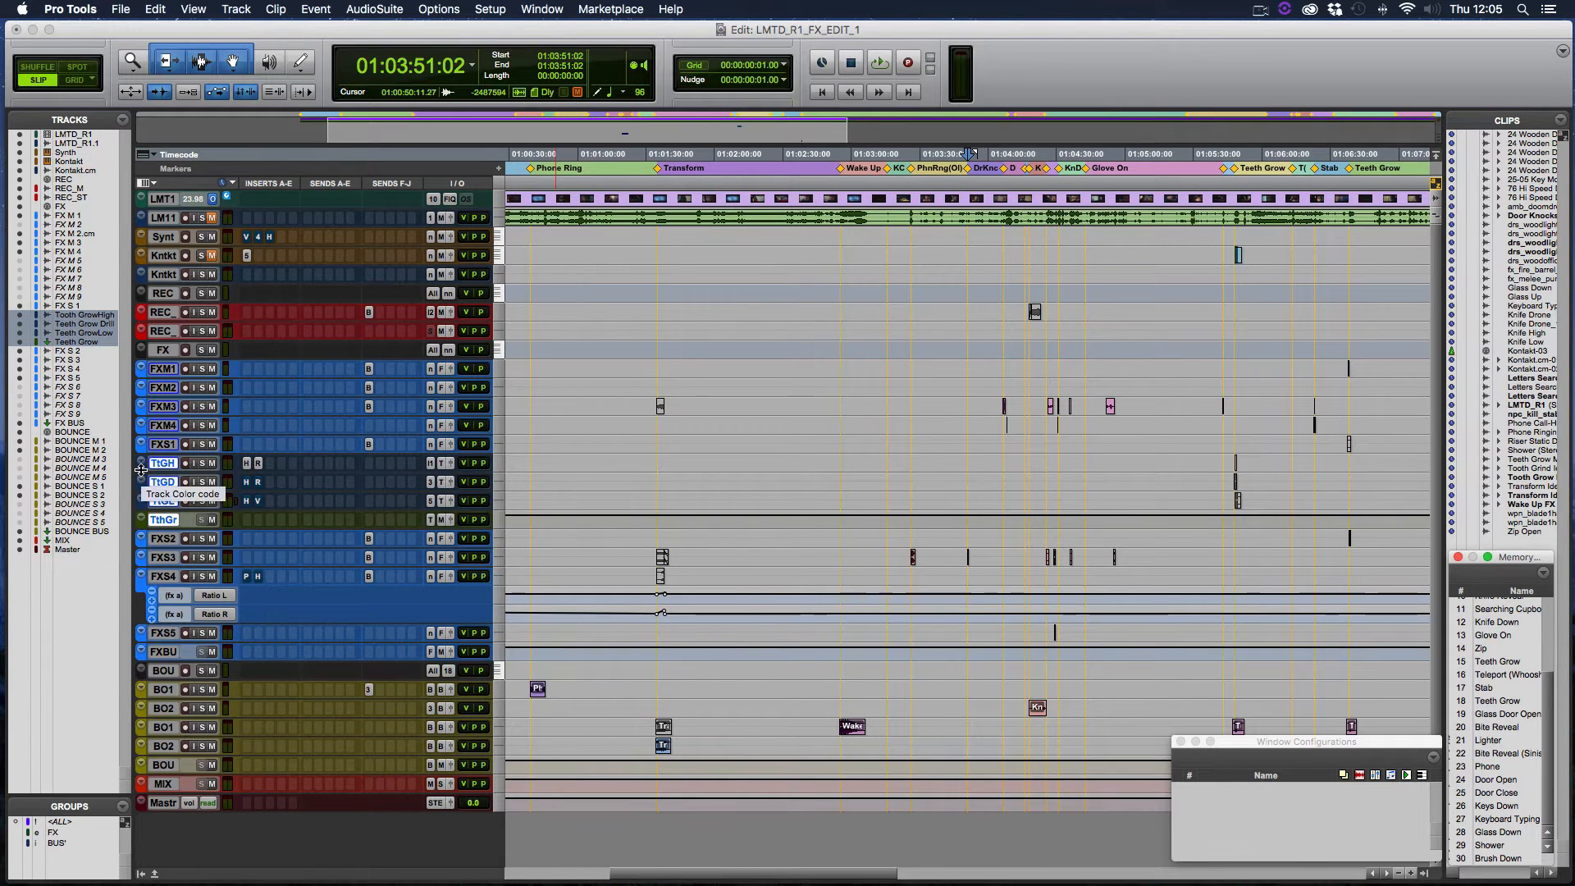
Increase the height of the four selected Teeth Grow tracks.
{"action": "left_click_drag", "start_coordinate": [141, 471], "coordinate": [140, 493]}
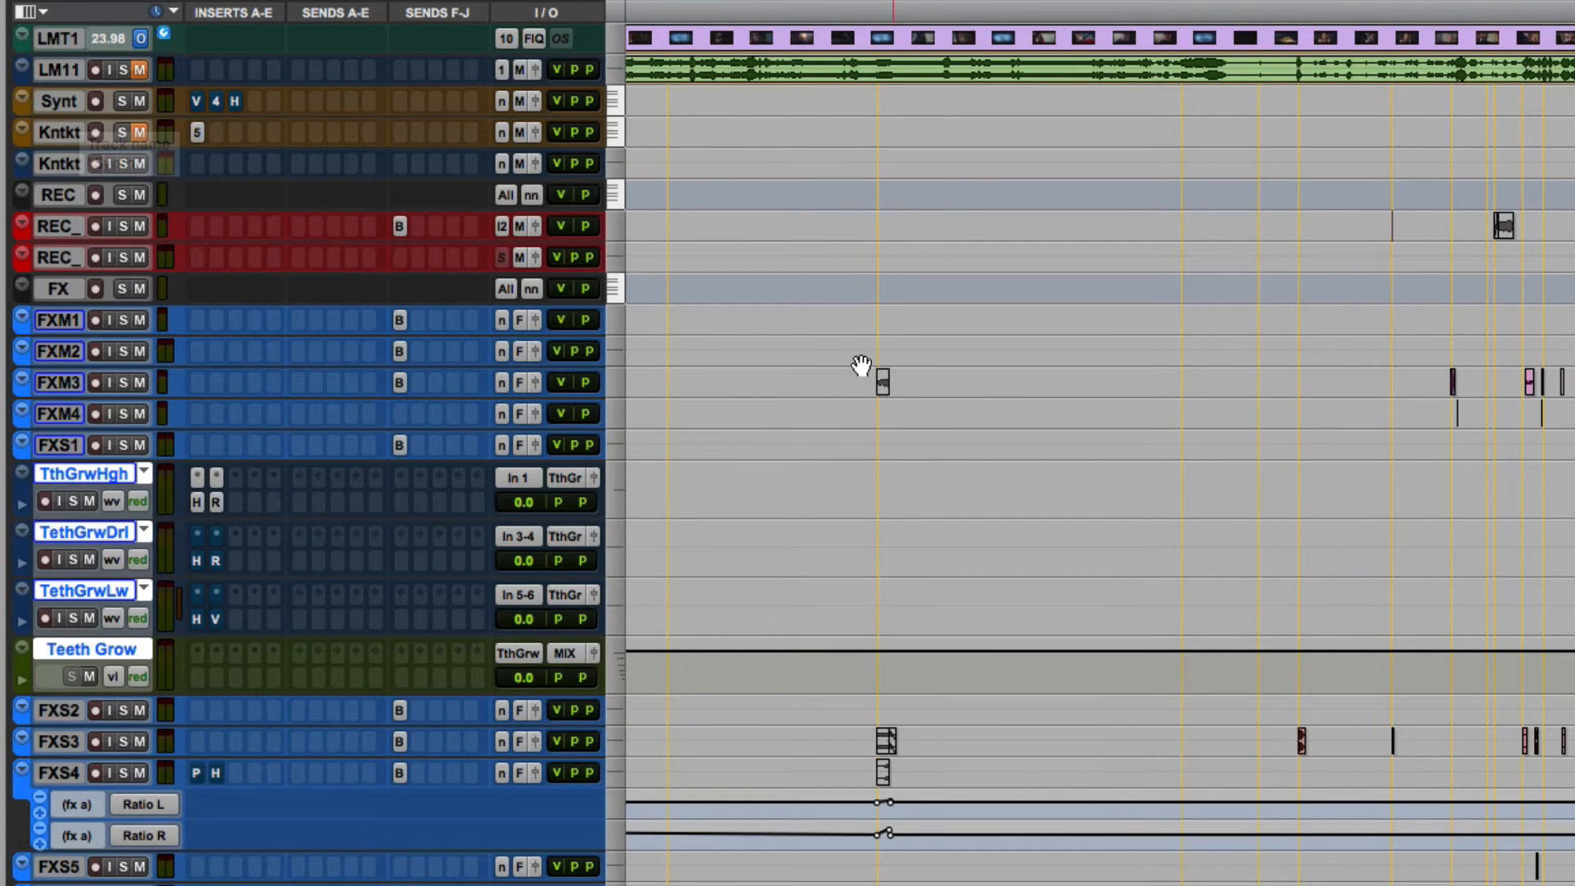
{"action": "left_click_drag", "start_coordinate": [71, 117], "coordinate": [120, 115]}
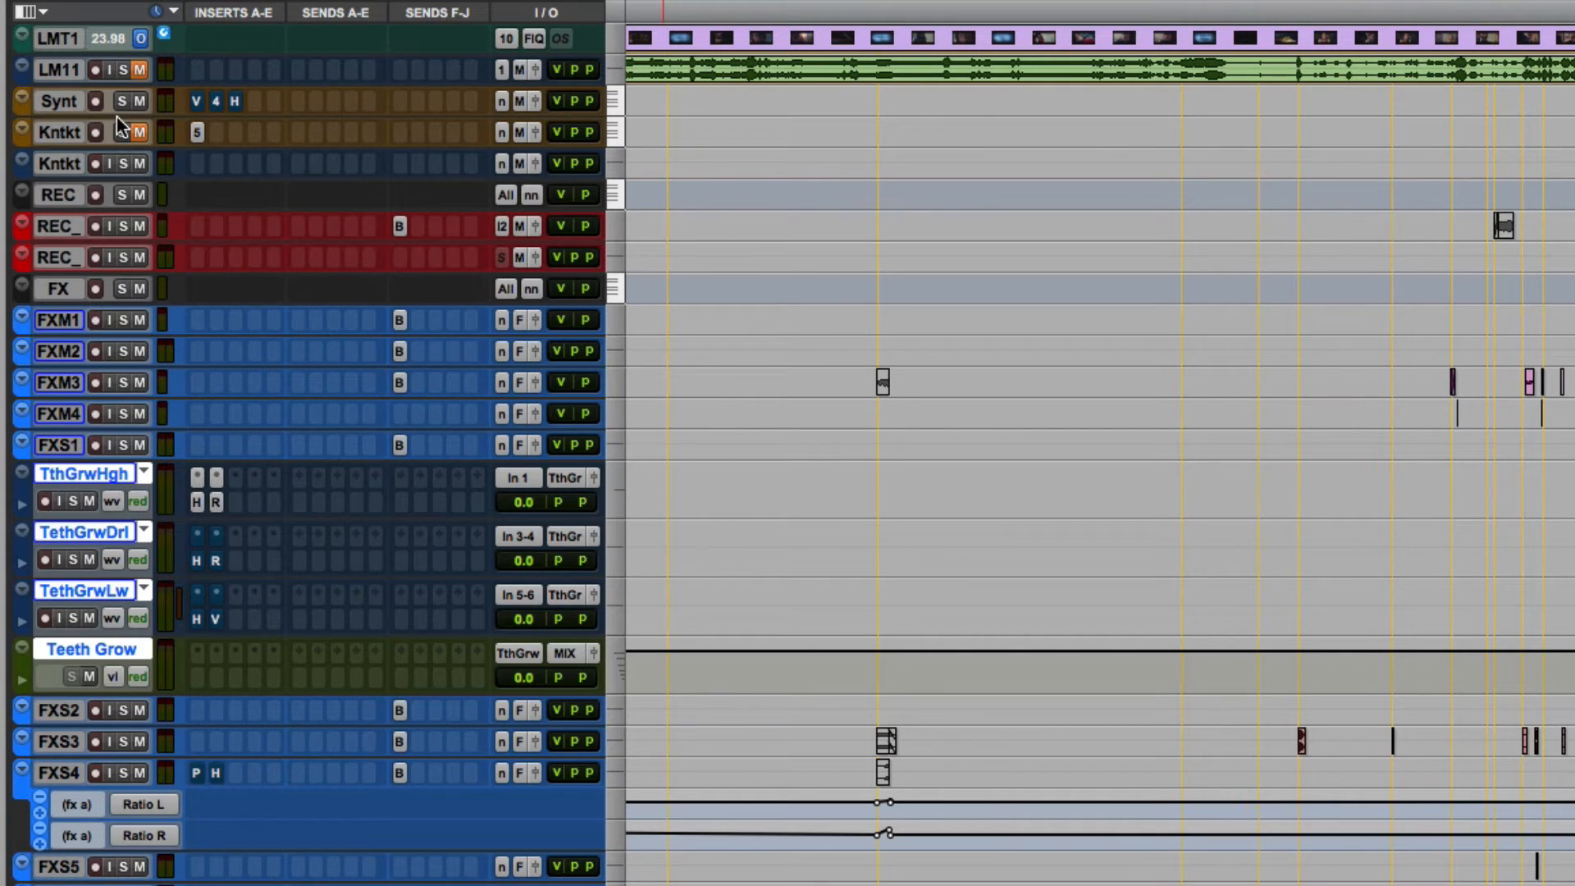
Enlarge the Kontakt instrument track, inspect its Kontakt 5 plug-in, and return the track to its compact height.
{"action": "left_click_drag", "start_coordinate": [64, 148], "coordinate": [65, 220]}
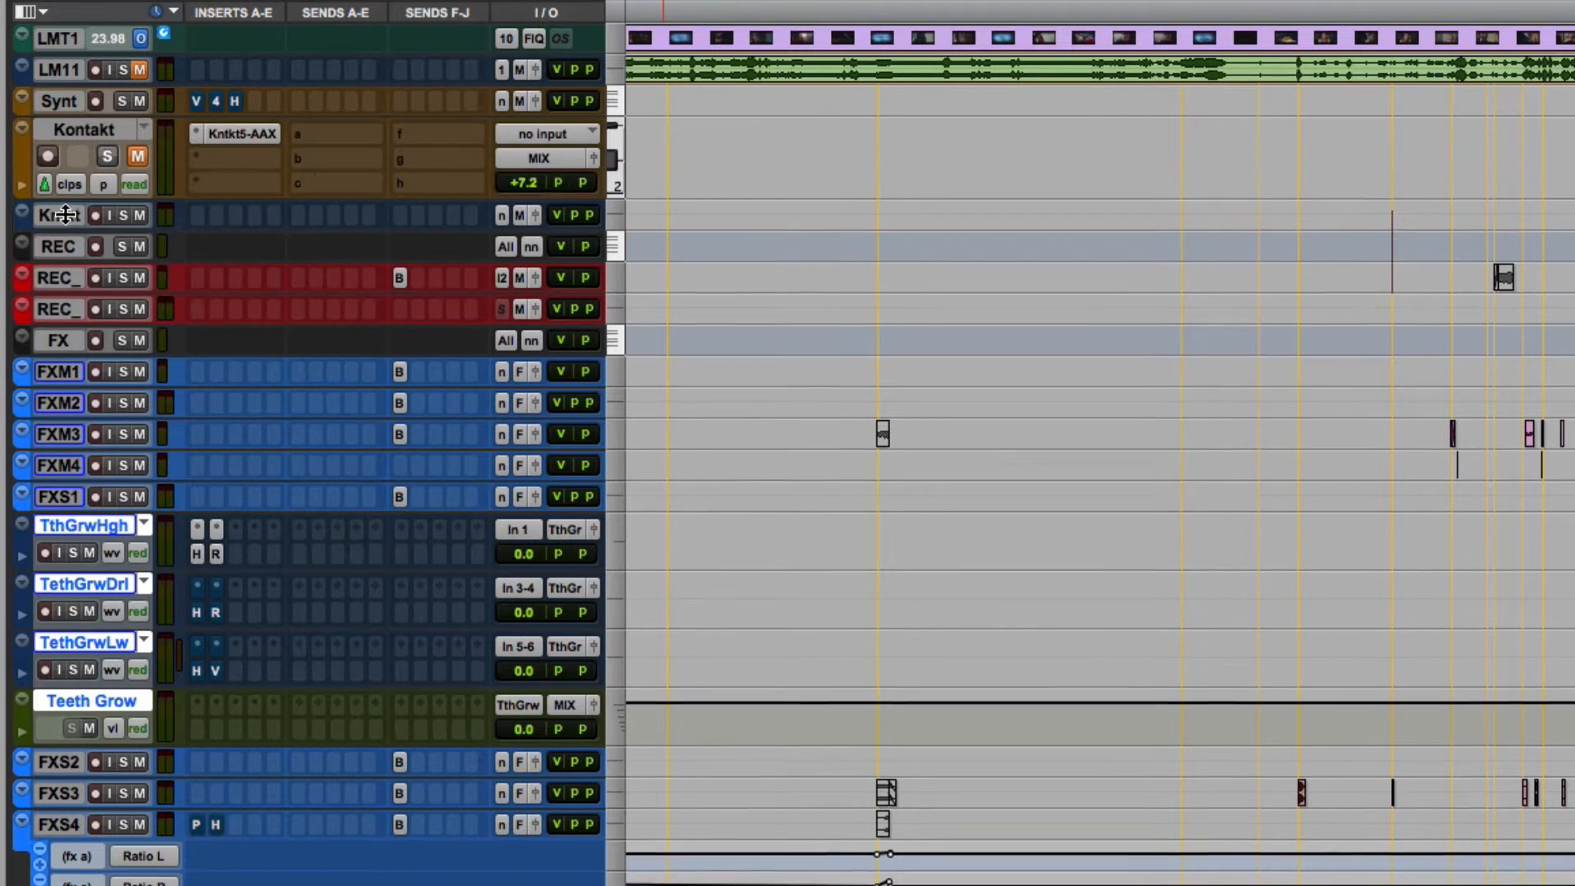
{"action": "left_click", "coordinate": [236, 140]}
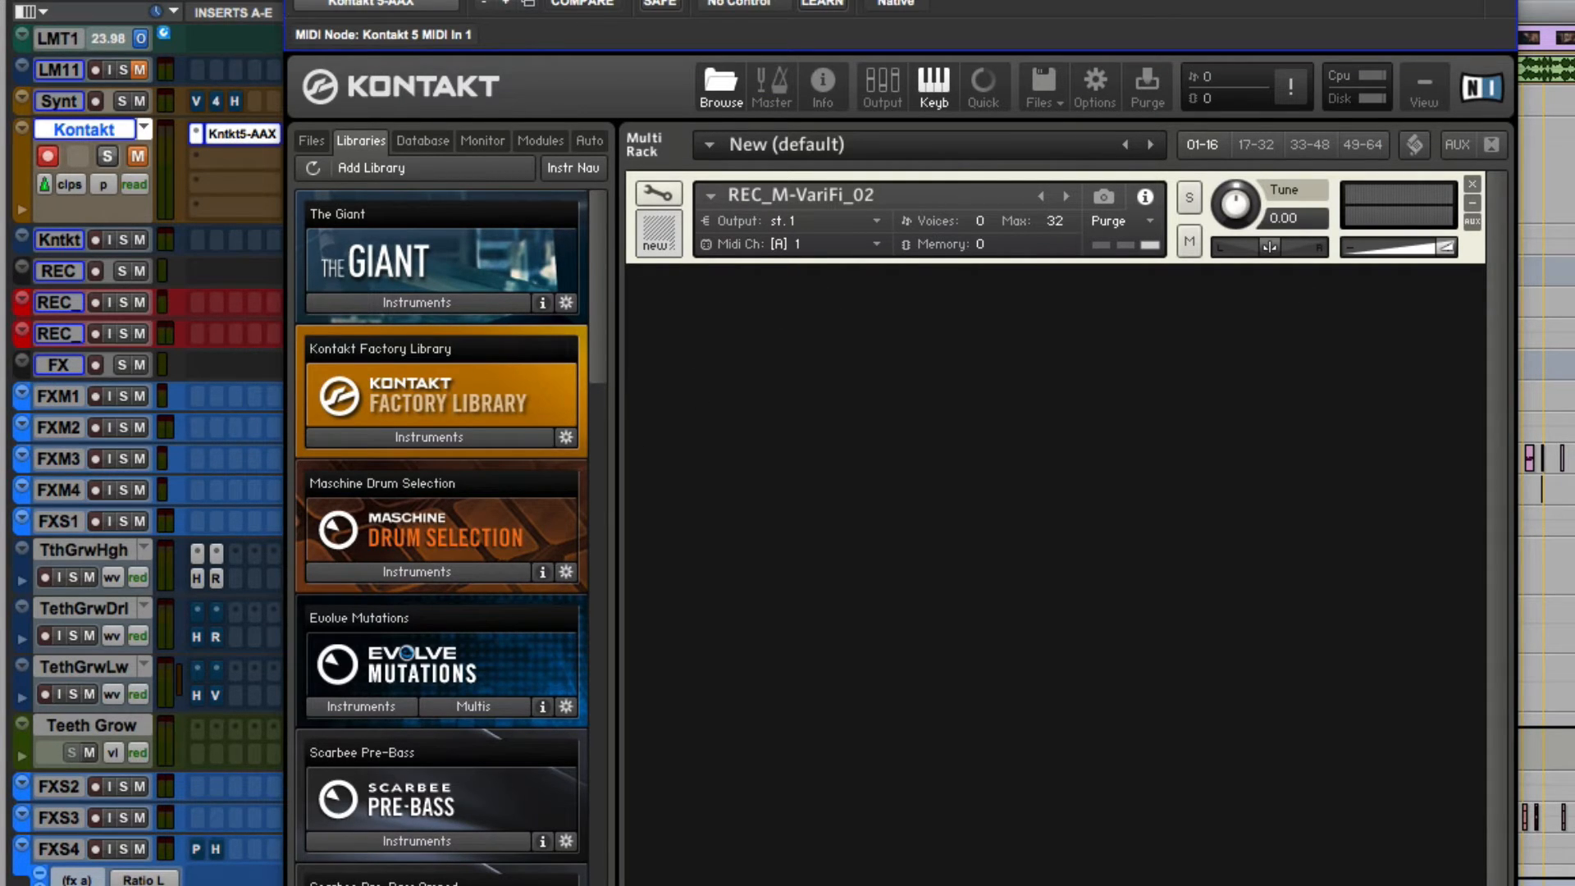
{"action": "left_click", "coordinate": [297, 1]}
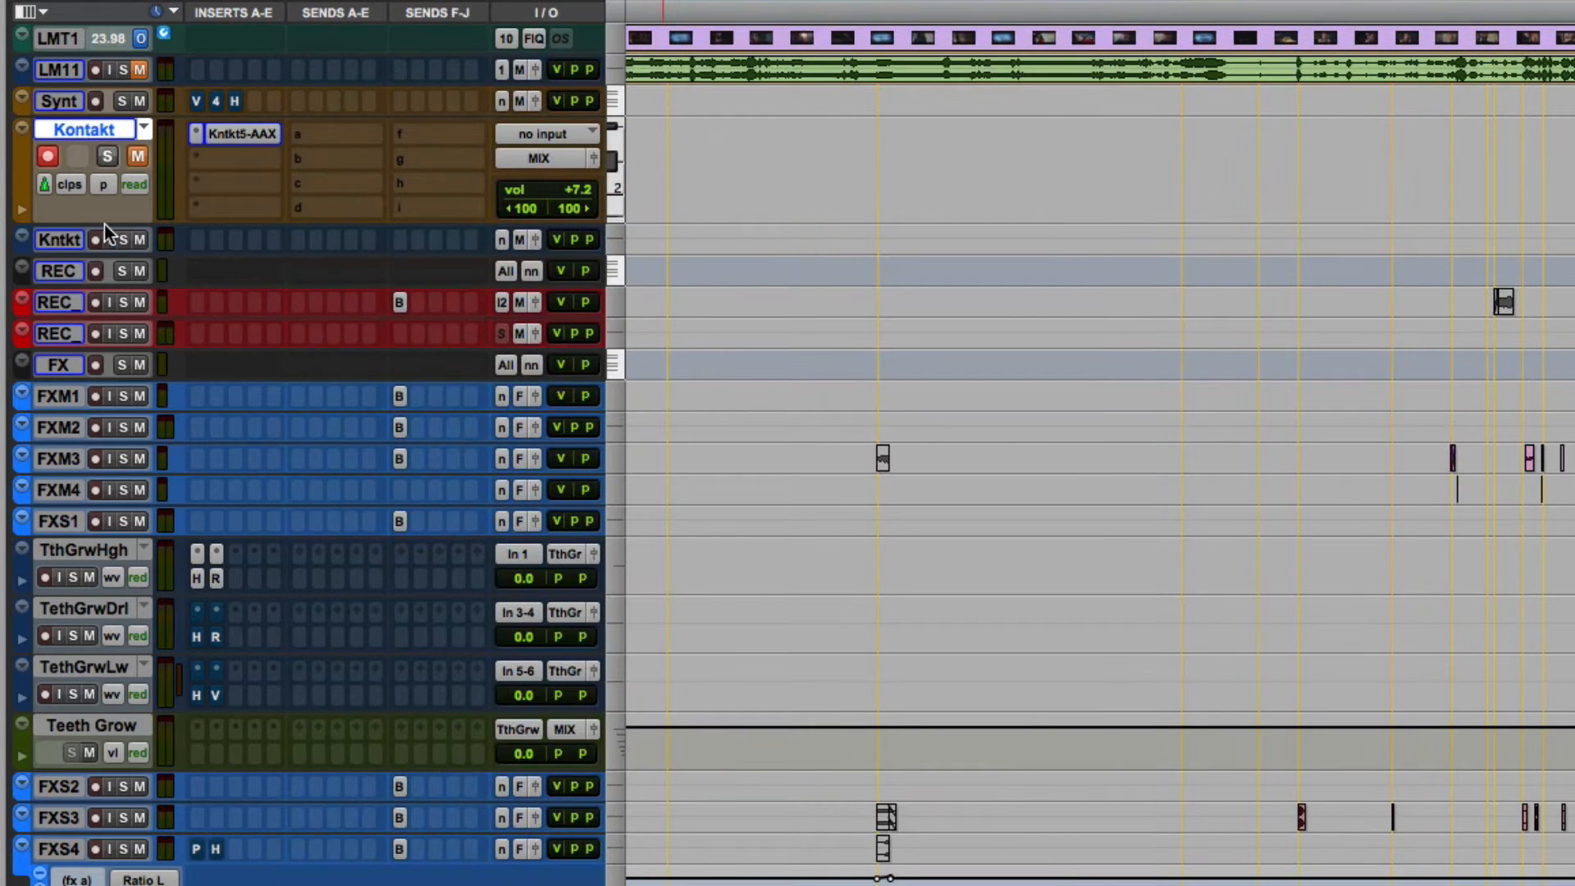
{"action": "left_click_drag", "start_coordinate": [105, 224], "coordinate": [134, 144]}
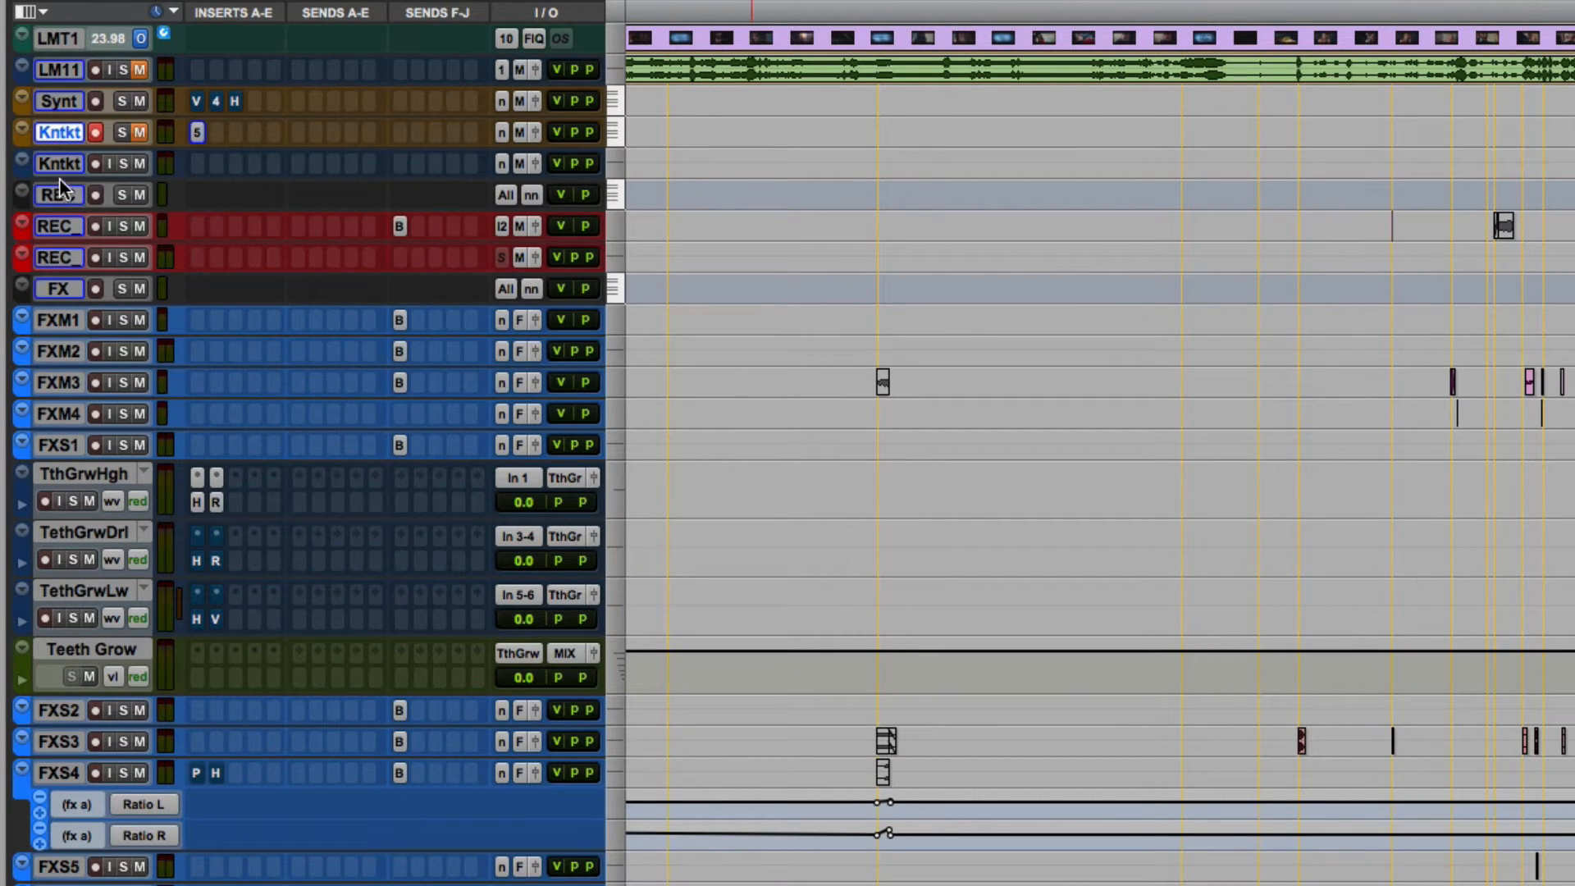
{"action": "left_click_drag", "start_coordinate": [59, 179], "coordinate": [126, 180]}
{"action": "left_click_drag", "start_coordinate": [26, 237], "coordinate": [26, 255]}
Colour the four Teeth Grow tracks the same blue as the other FX tracks and shrink them to the compact height.
{"action": "left_click", "coordinate": [74, 472]}
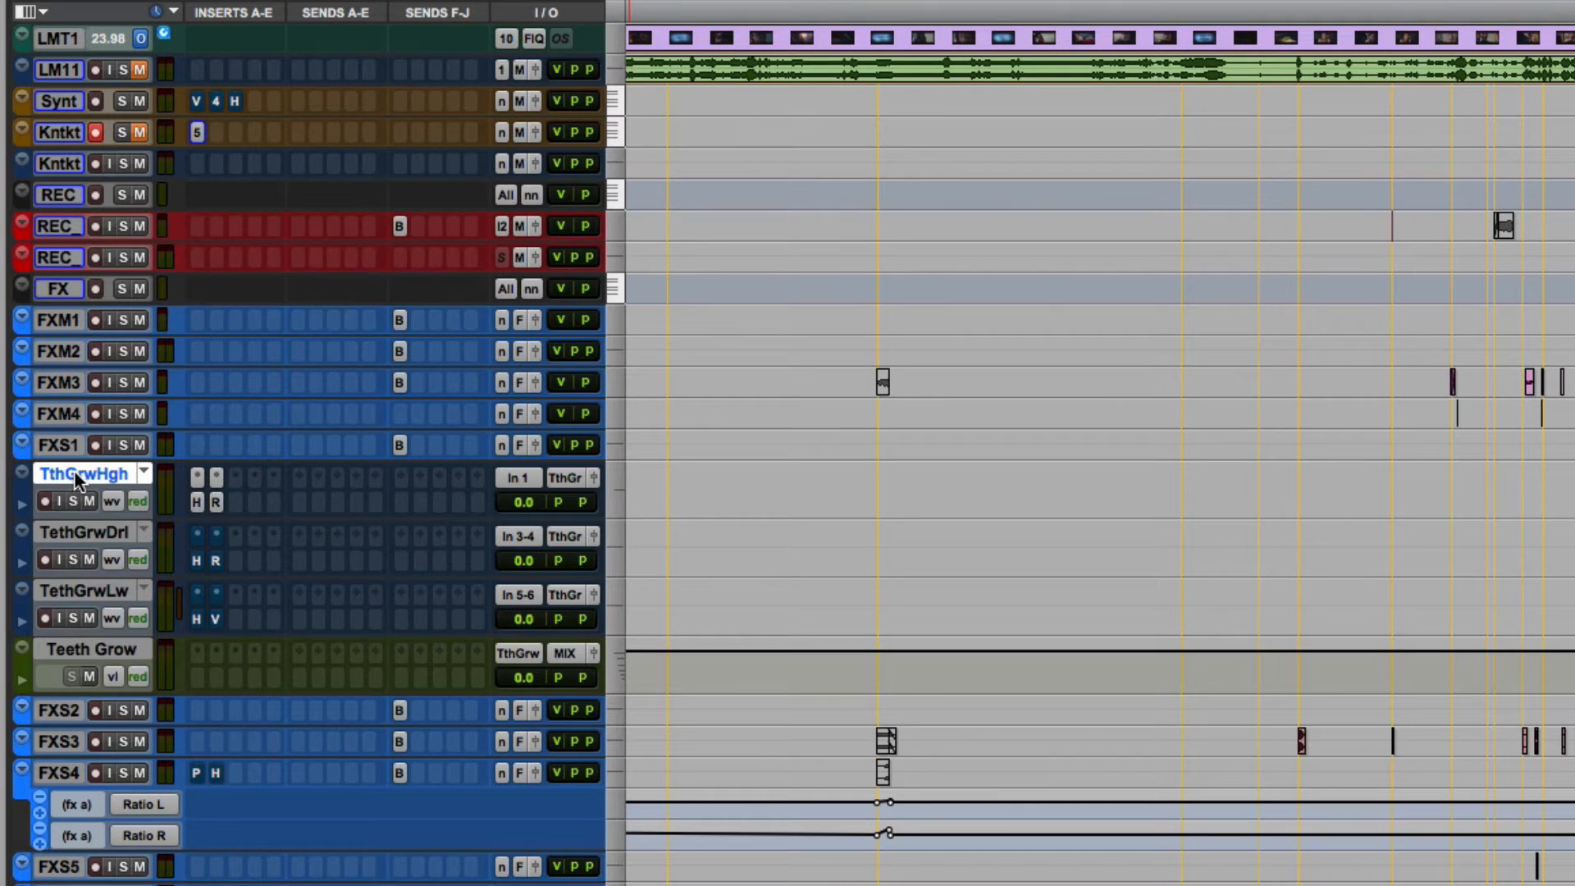
{"action": "left_click", "coordinate": [71, 650], "text": "shift"}
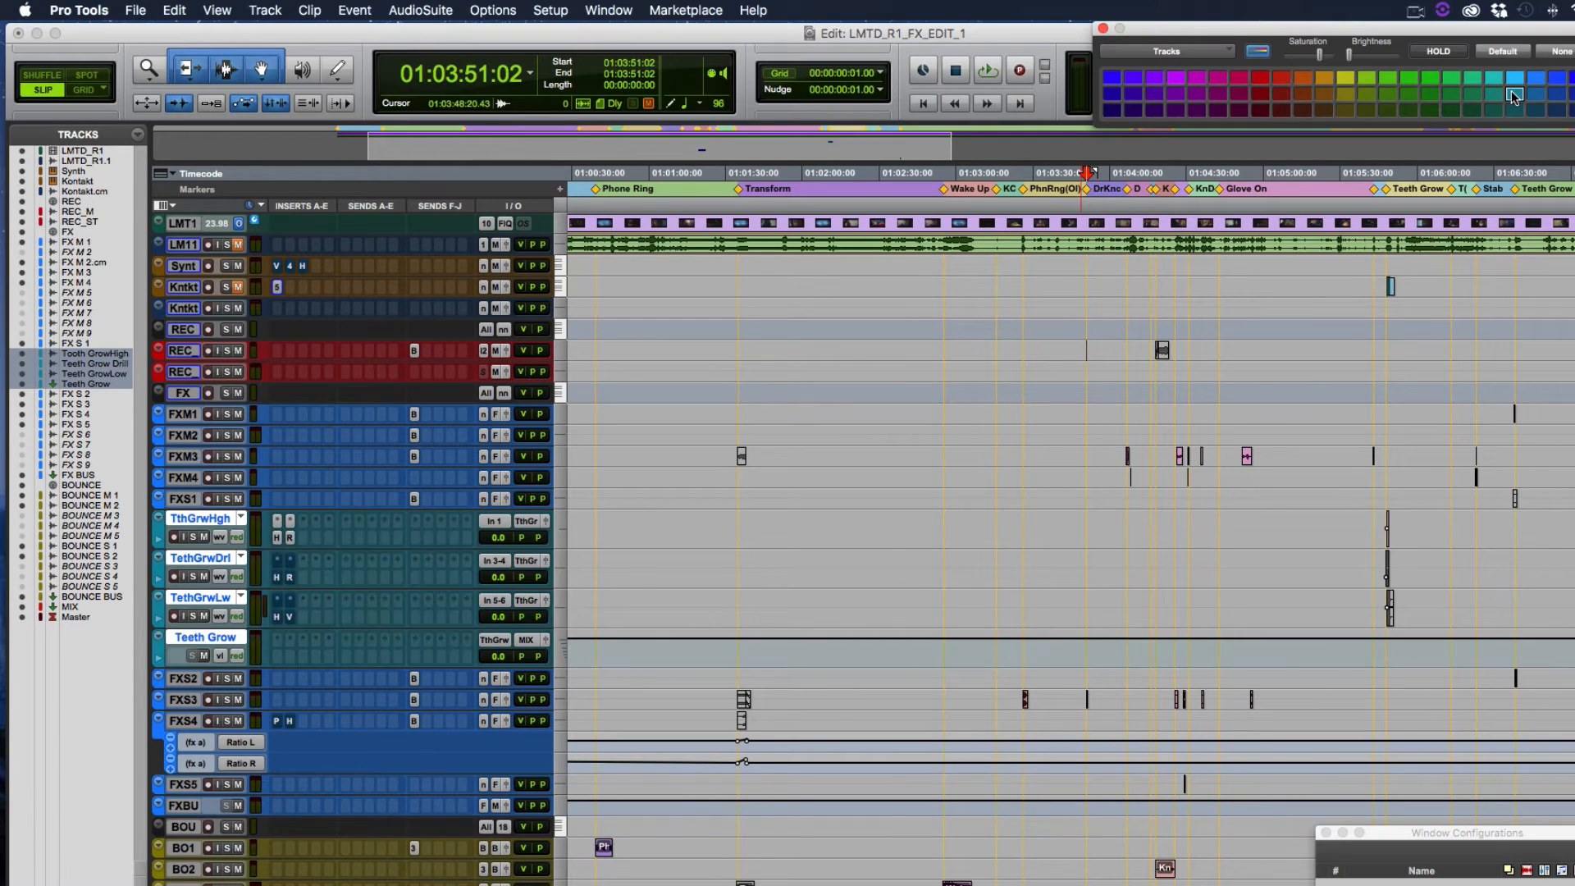
{"action": "left_click", "coordinate": [1512, 94]}
{"action": "left_click", "coordinate": [1557, 79]}
{"action": "left_click", "coordinate": [1536, 78]}
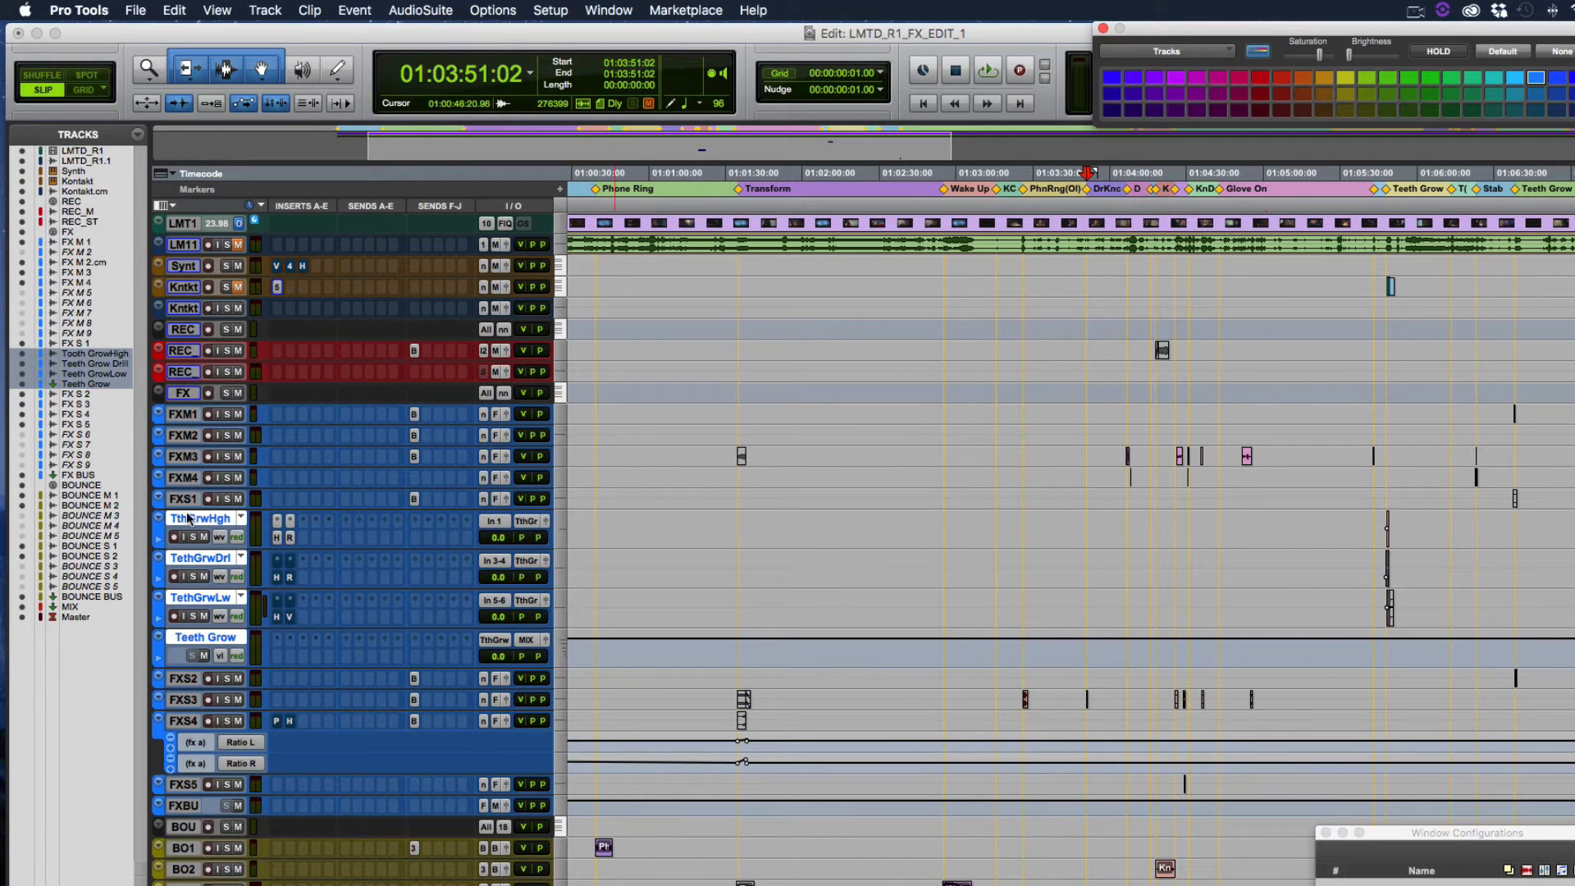
{"action": "left_click_drag", "start_coordinate": [187, 509], "coordinate": [202, 482]}
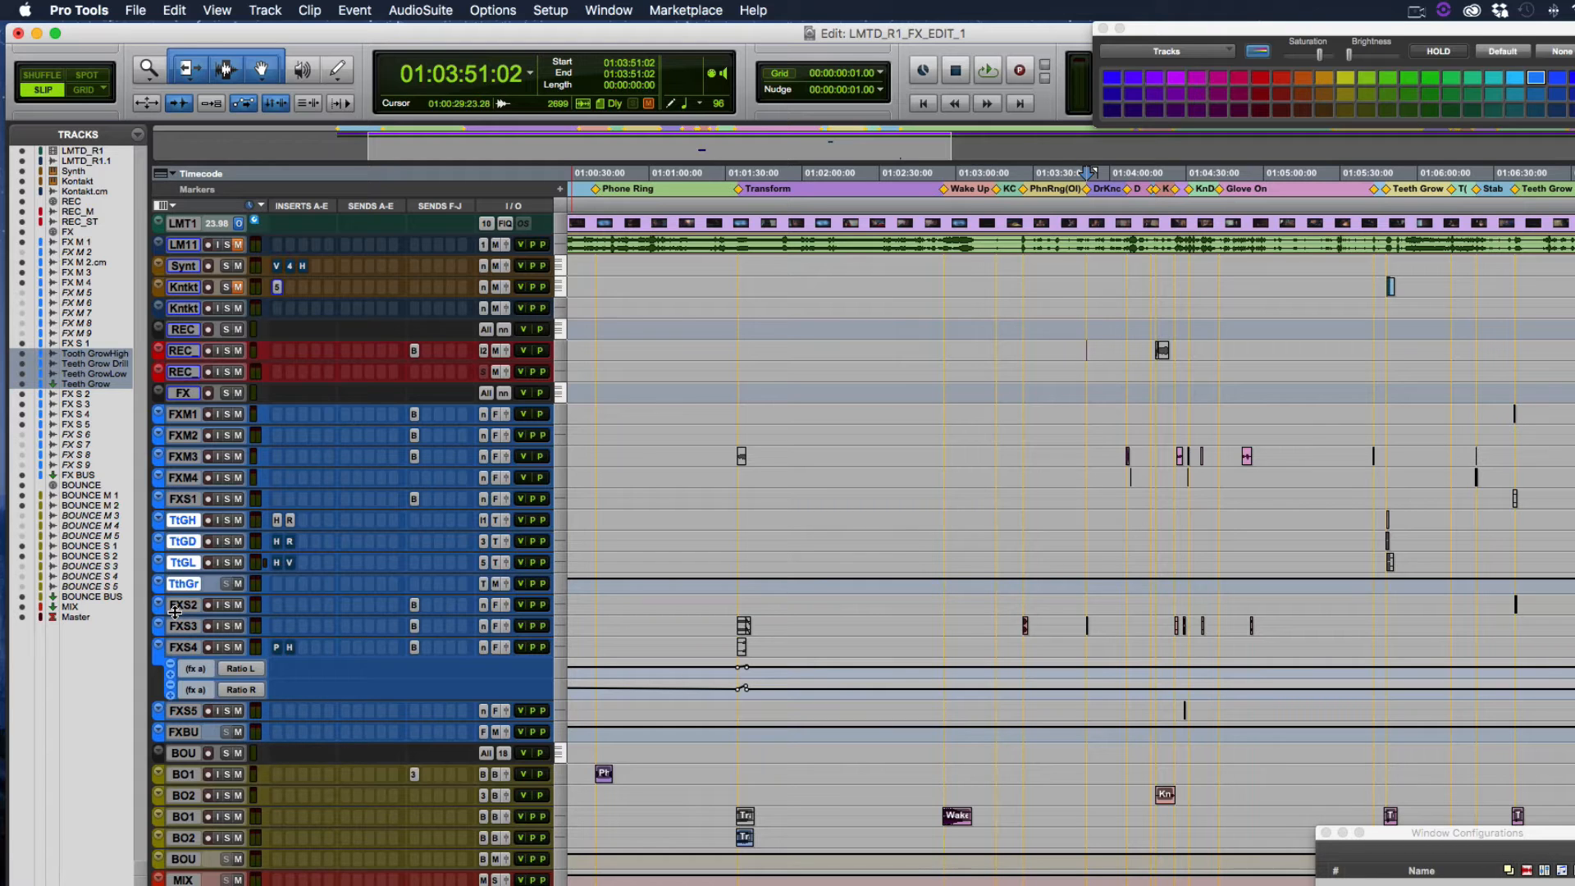
Show and activate the hidden FX M 5 track, and hide and deactivate it again.
{"action": "right_click", "coordinate": [81, 299]}
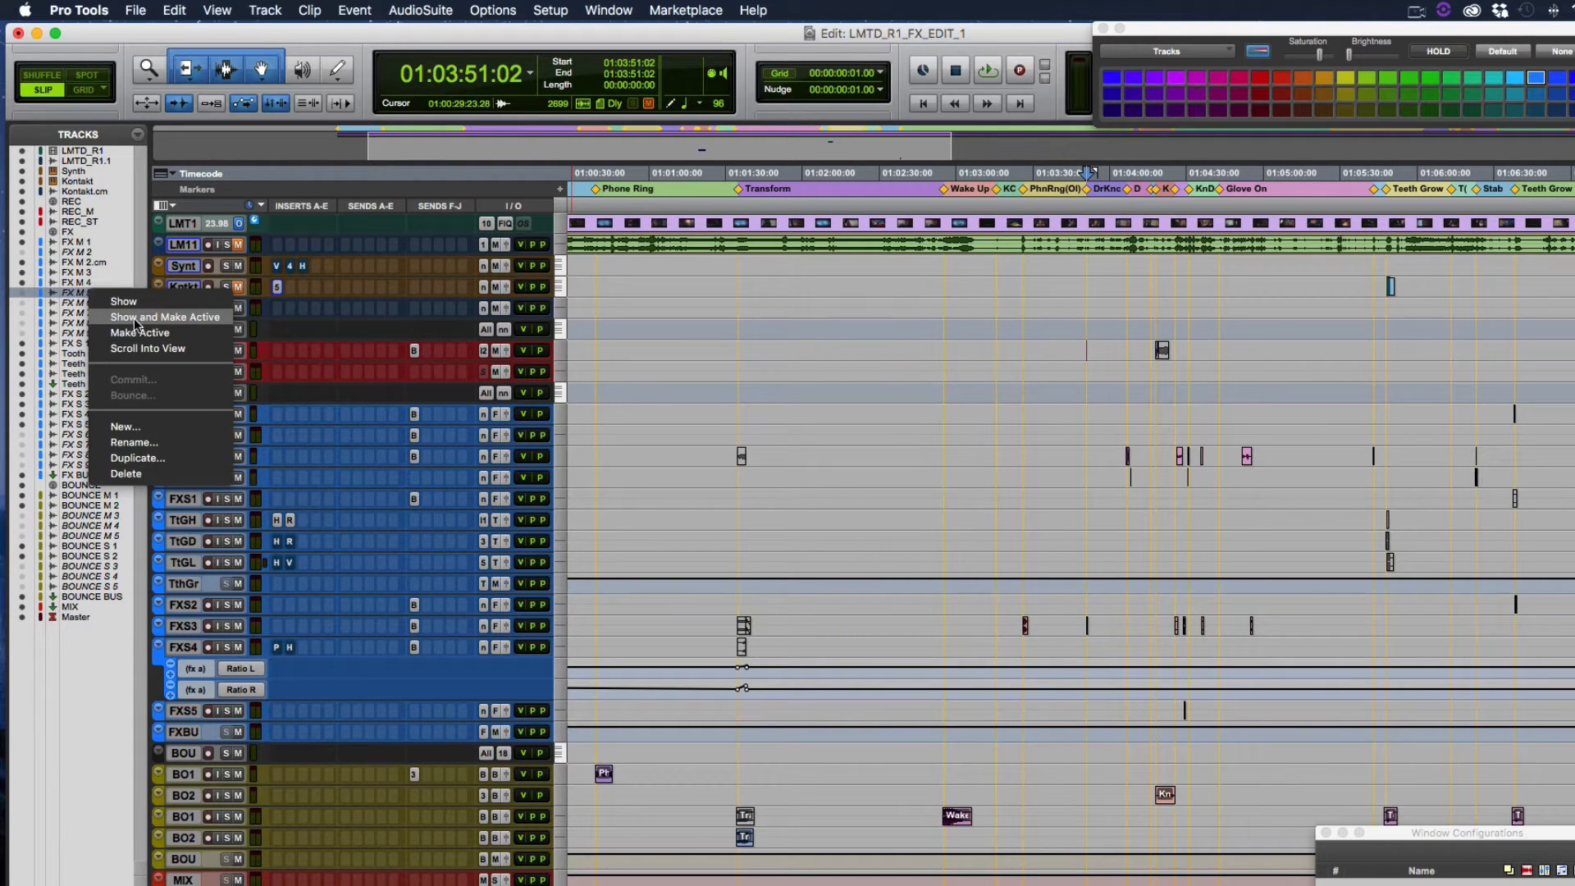
{"action": "left_click", "coordinate": [134, 318]}
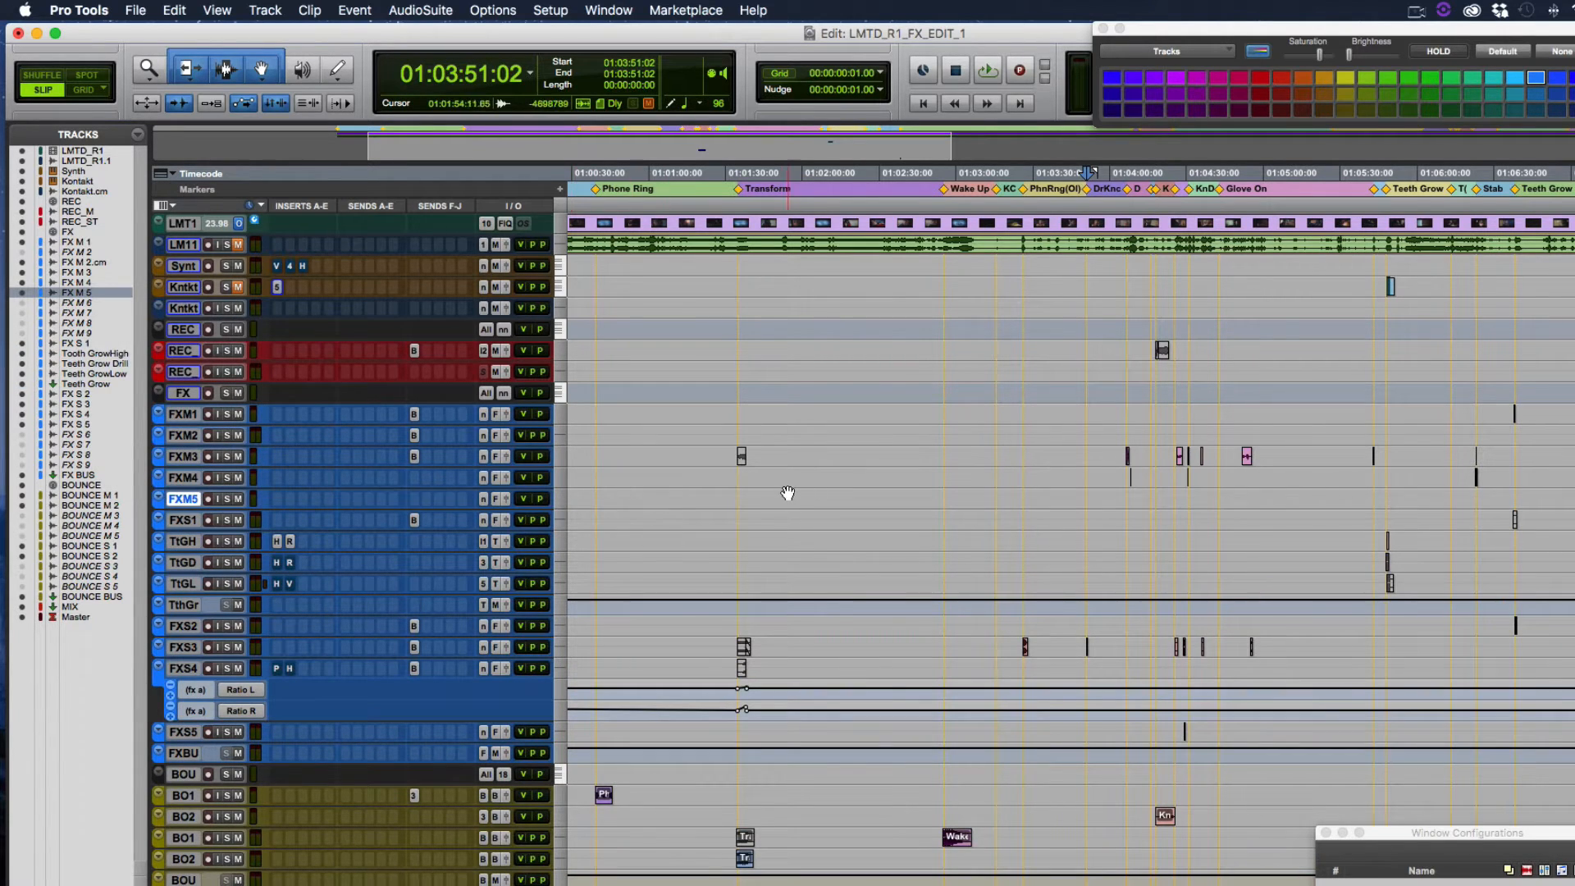
{"action": "right_click", "coordinate": [72, 289]}
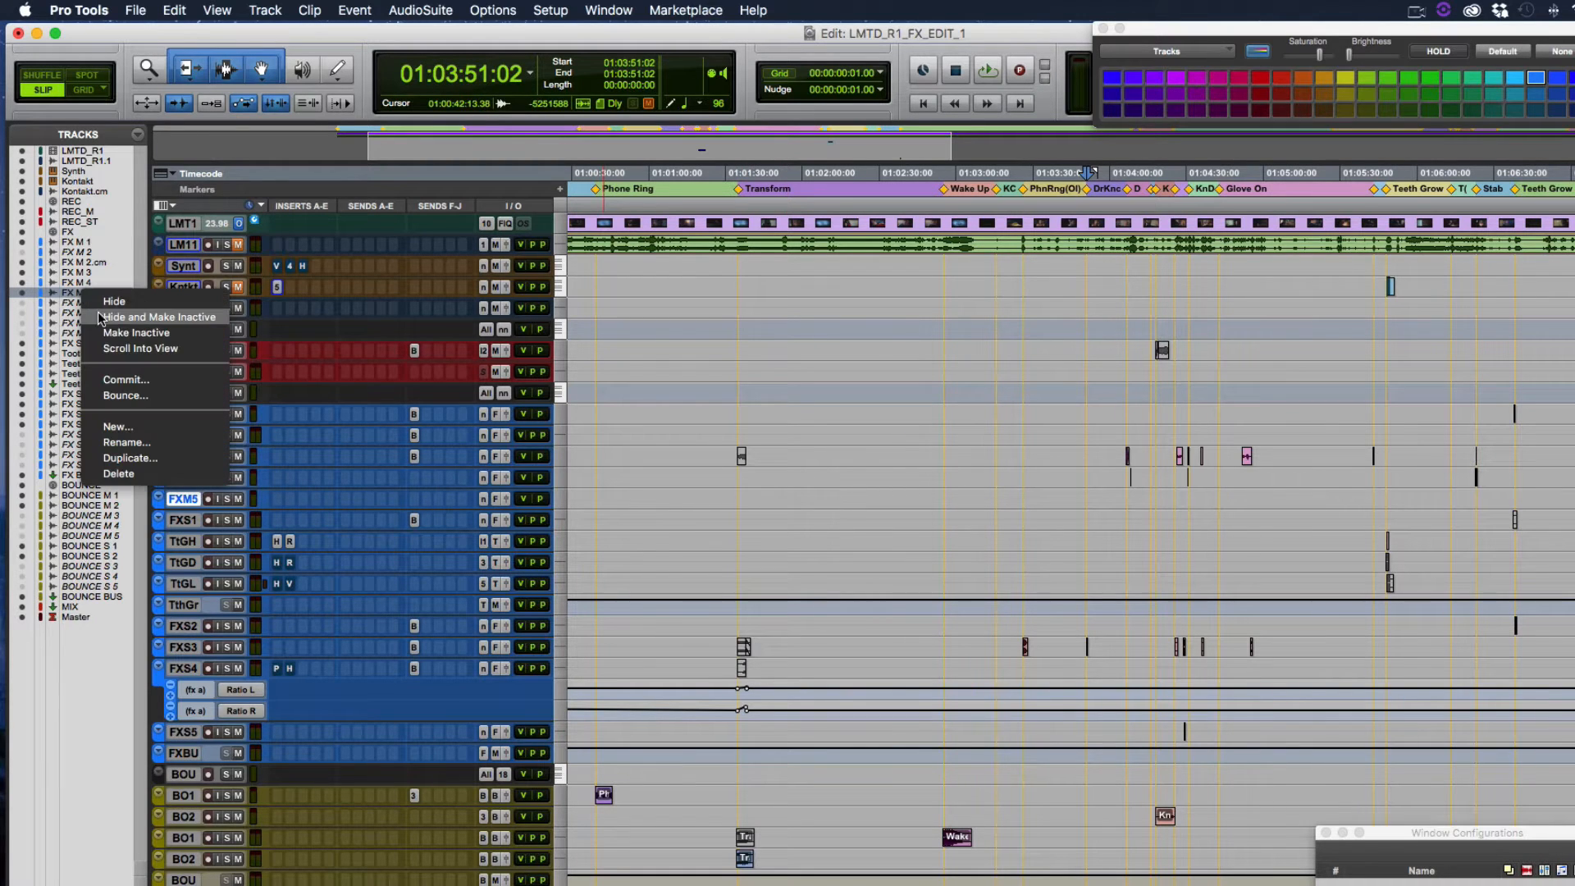
{"action": "left_click", "coordinate": [99, 312]}
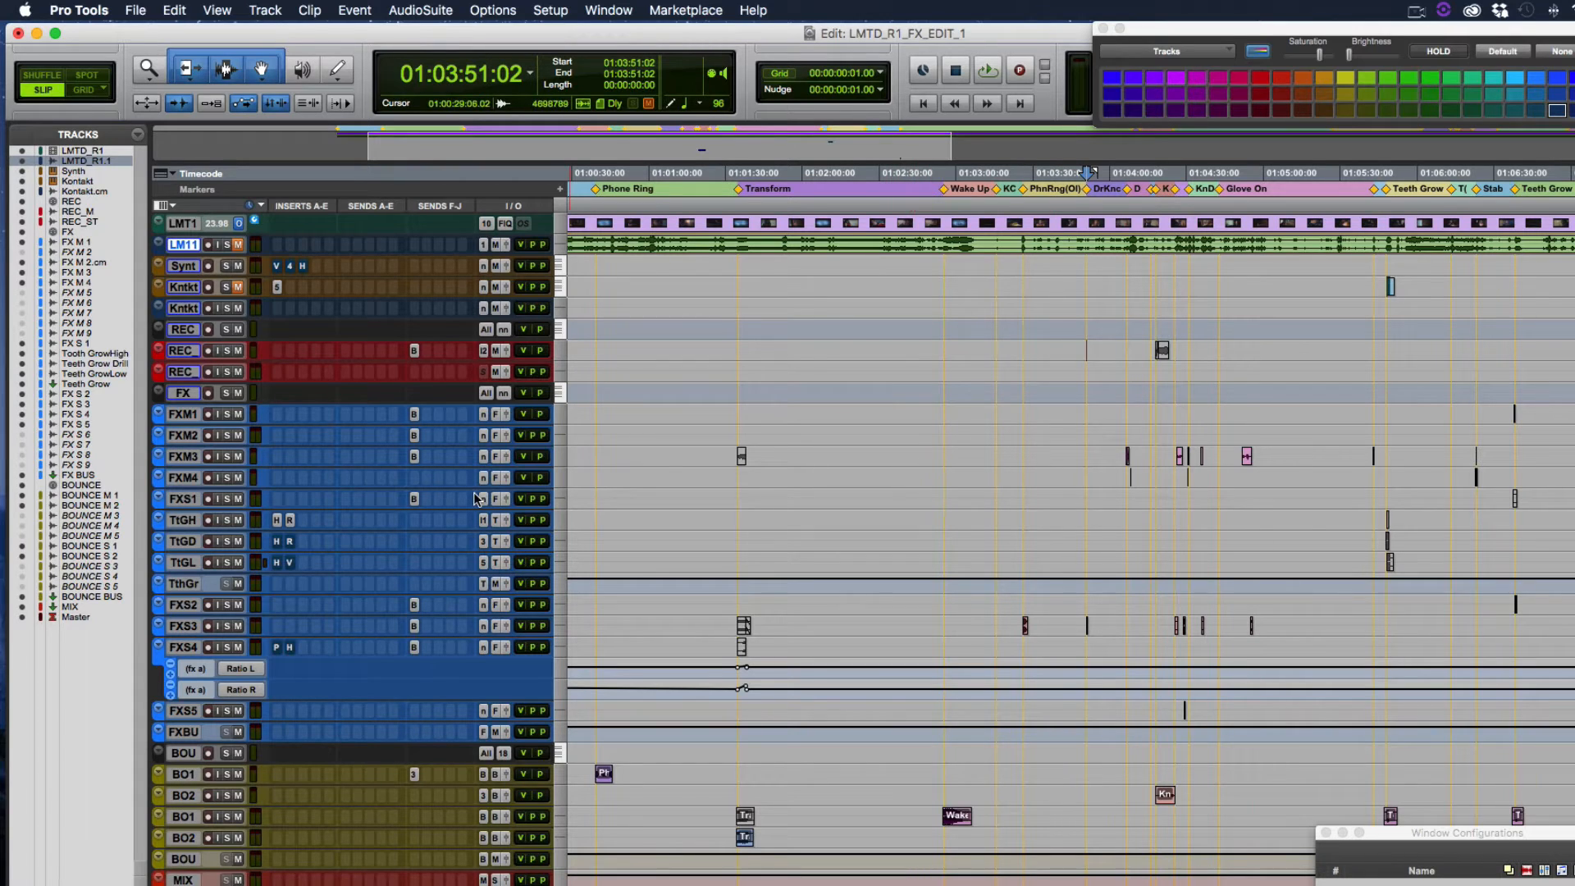
View the name and comments of the BOUNCE master track without changing them.
{"action": "double_click", "coordinate": [170, 759]}
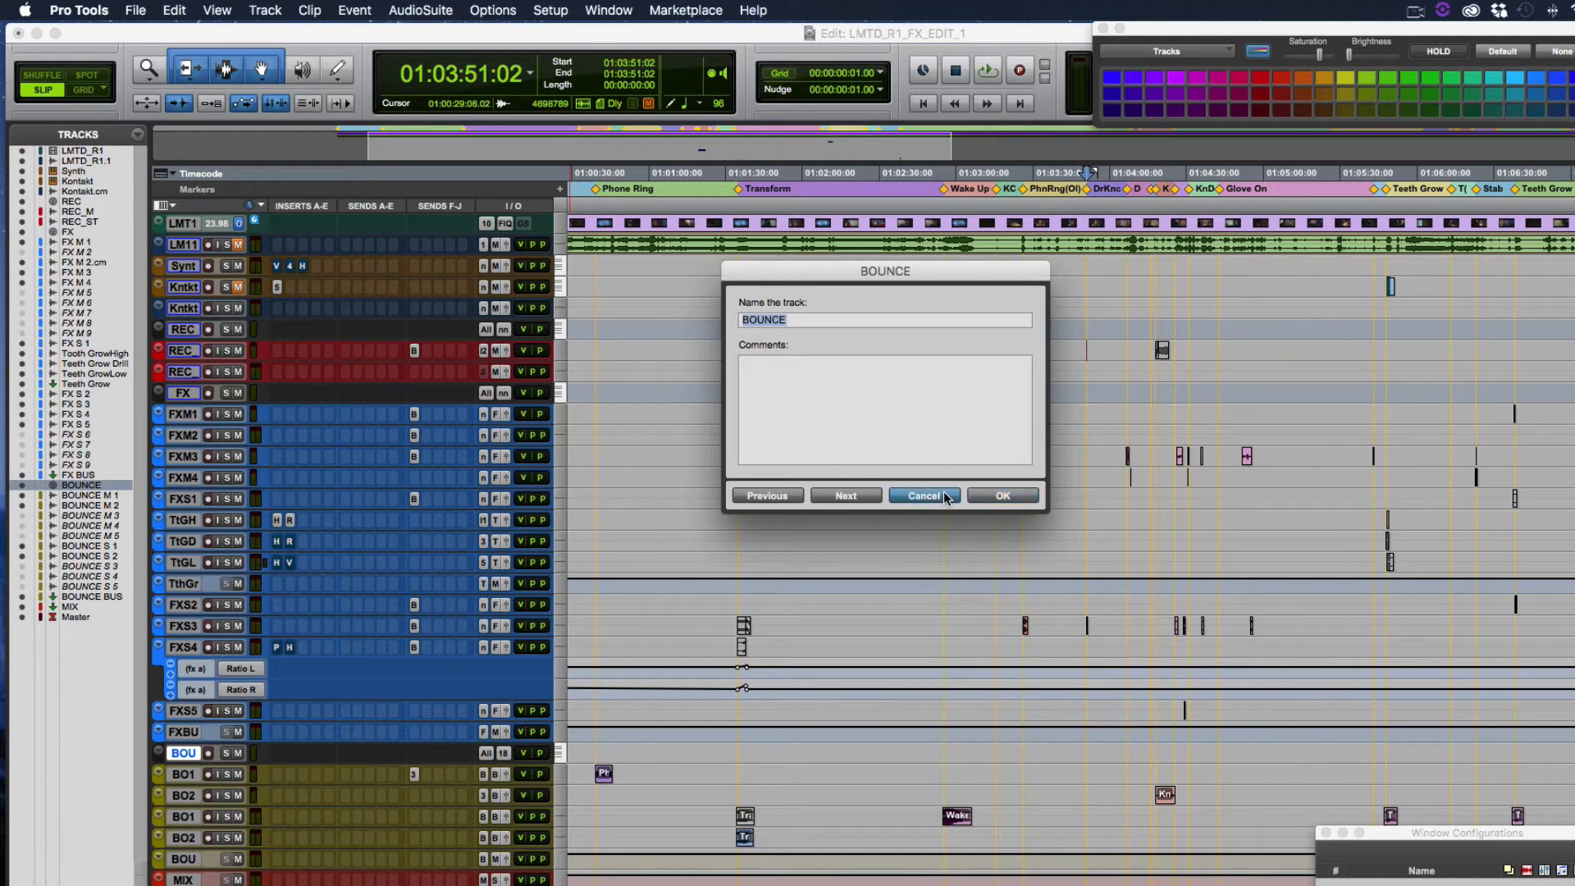
{"action": "left_click", "coordinate": [924, 496]}
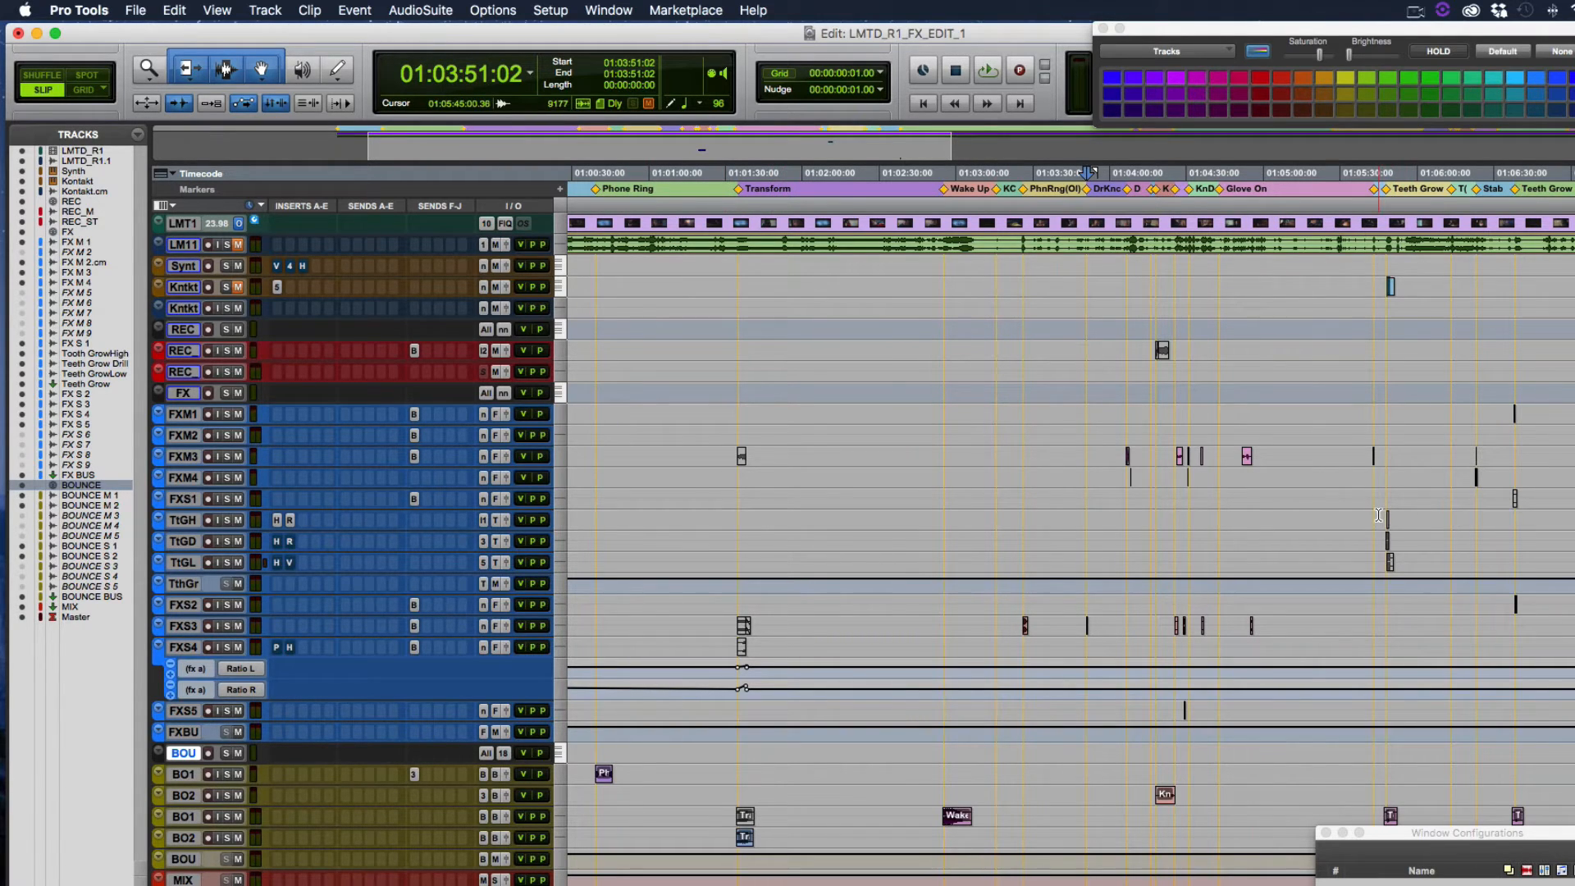
Select the clips on the three Teeth Grow source tracks around the first Teeth Grow marker and inspect them closely.
{"action": "left_click_drag", "start_coordinate": [1380, 515], "coordinate": [1410, 570]}
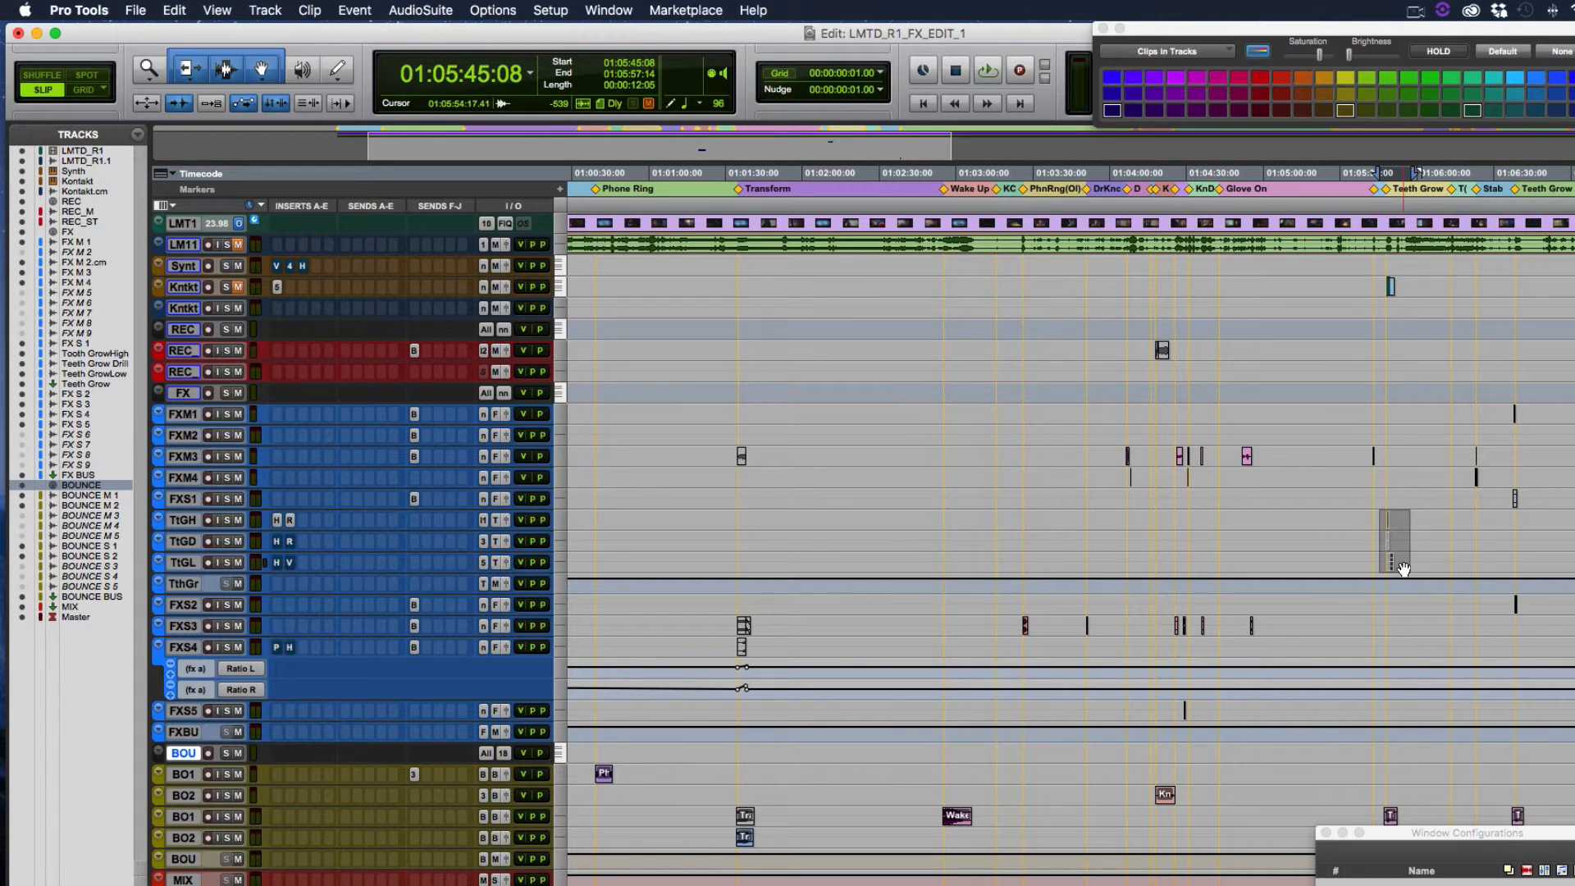
{"action": "key", "text": "t"}
{"action": "key", "text": "t"}
{"action": "key", "text": "t"}
{"action": "key", "text": "t"}
{"action": "key", "text": "t"}
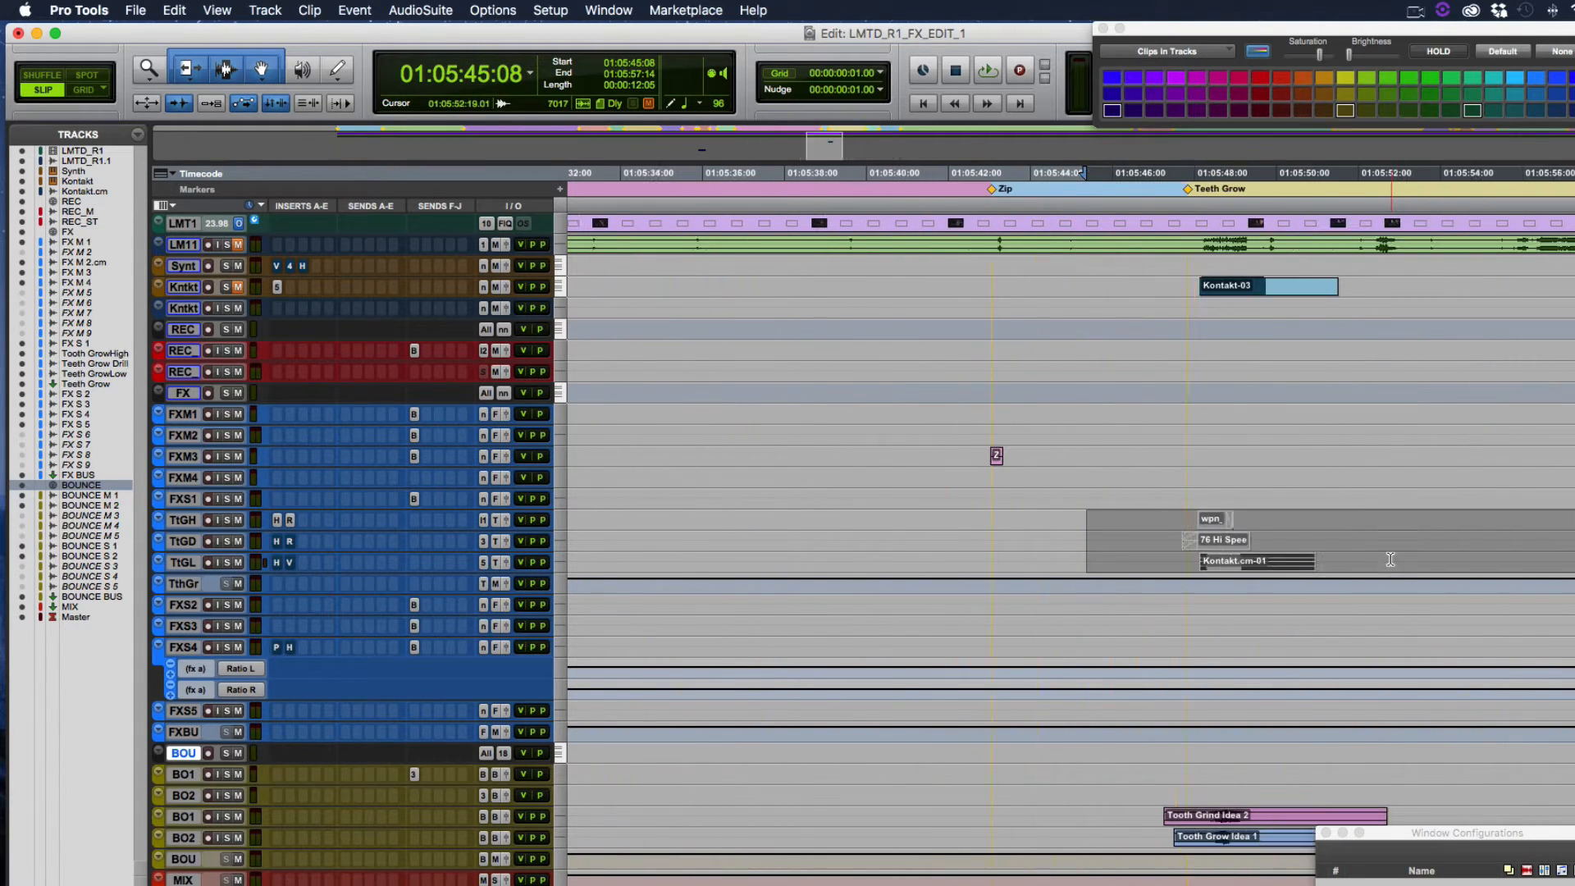
{"action": "left_click", "coordinate": [1256, 527]}
{"action": "scroll", "coordinate": [1248, 529], "scroll_direction": "right", "scroll_amount": 3}
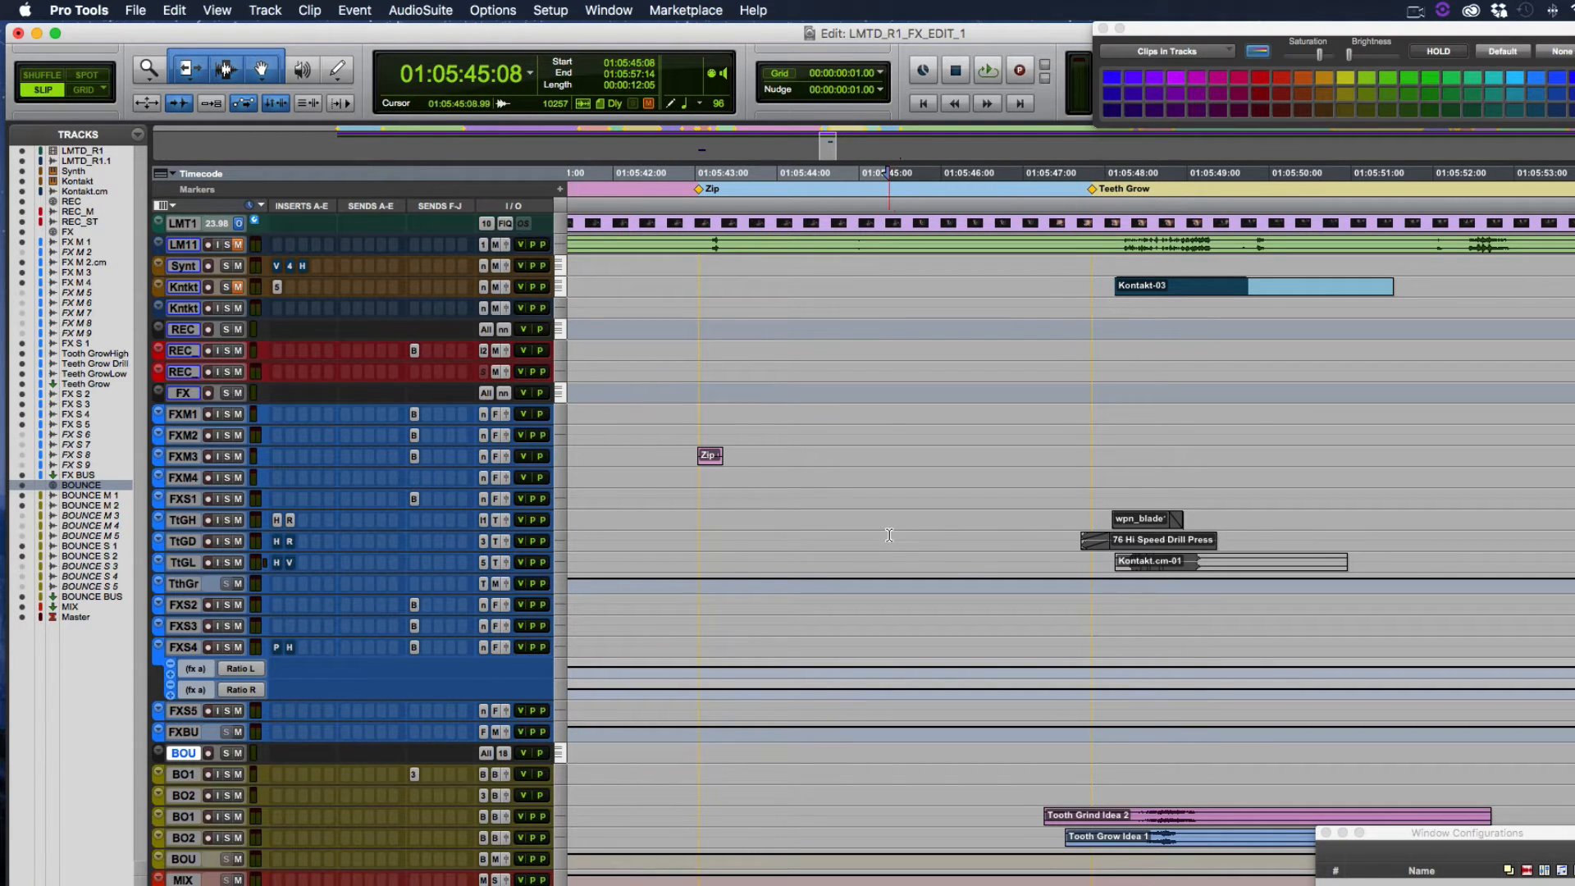
Inspect the bounce send F on the FX S 2 track and close its send window.
{"action": "left_click", "coordinate": [415, 605]}
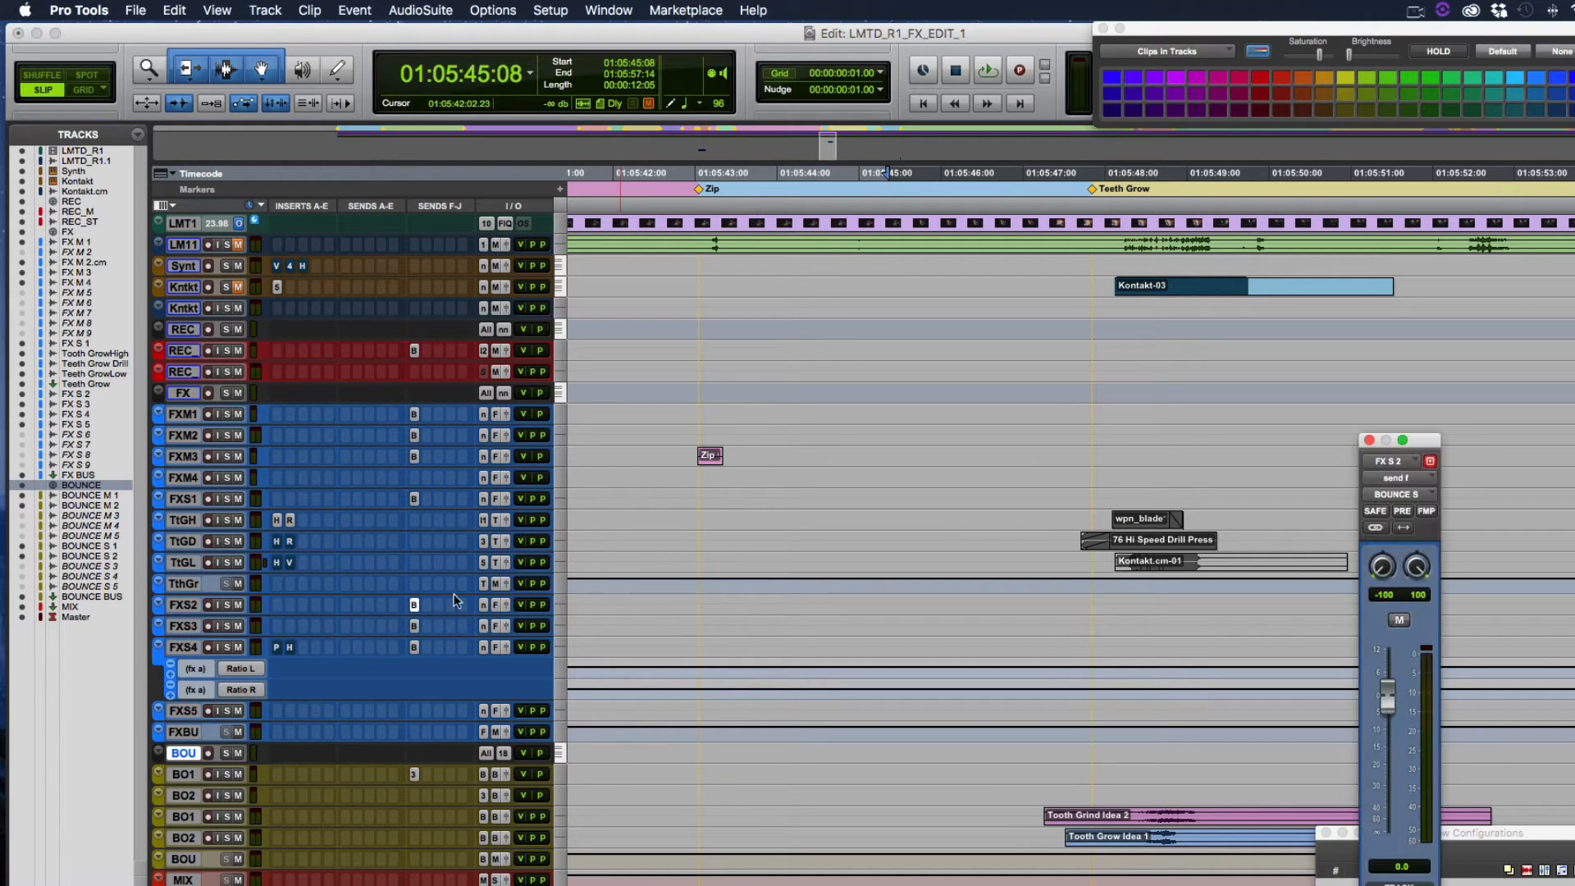
{"action": "left_click_drag", "start_coordinate": [1428, 443], "coordinate": [1272, 295]}
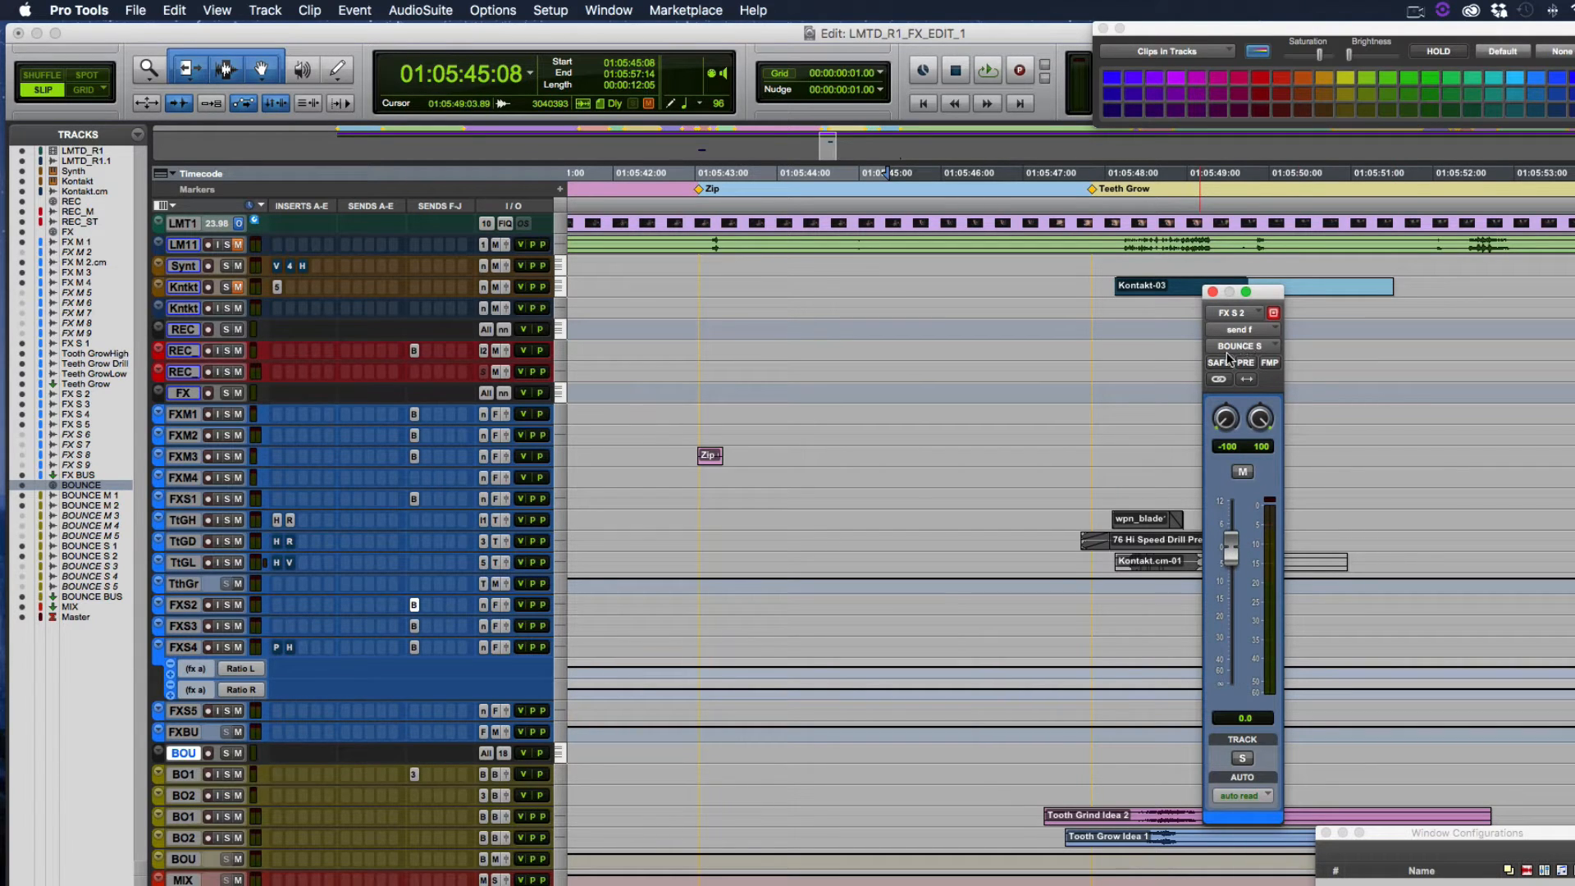
{"action": "left_click", "coordinate": [1213, 292]}
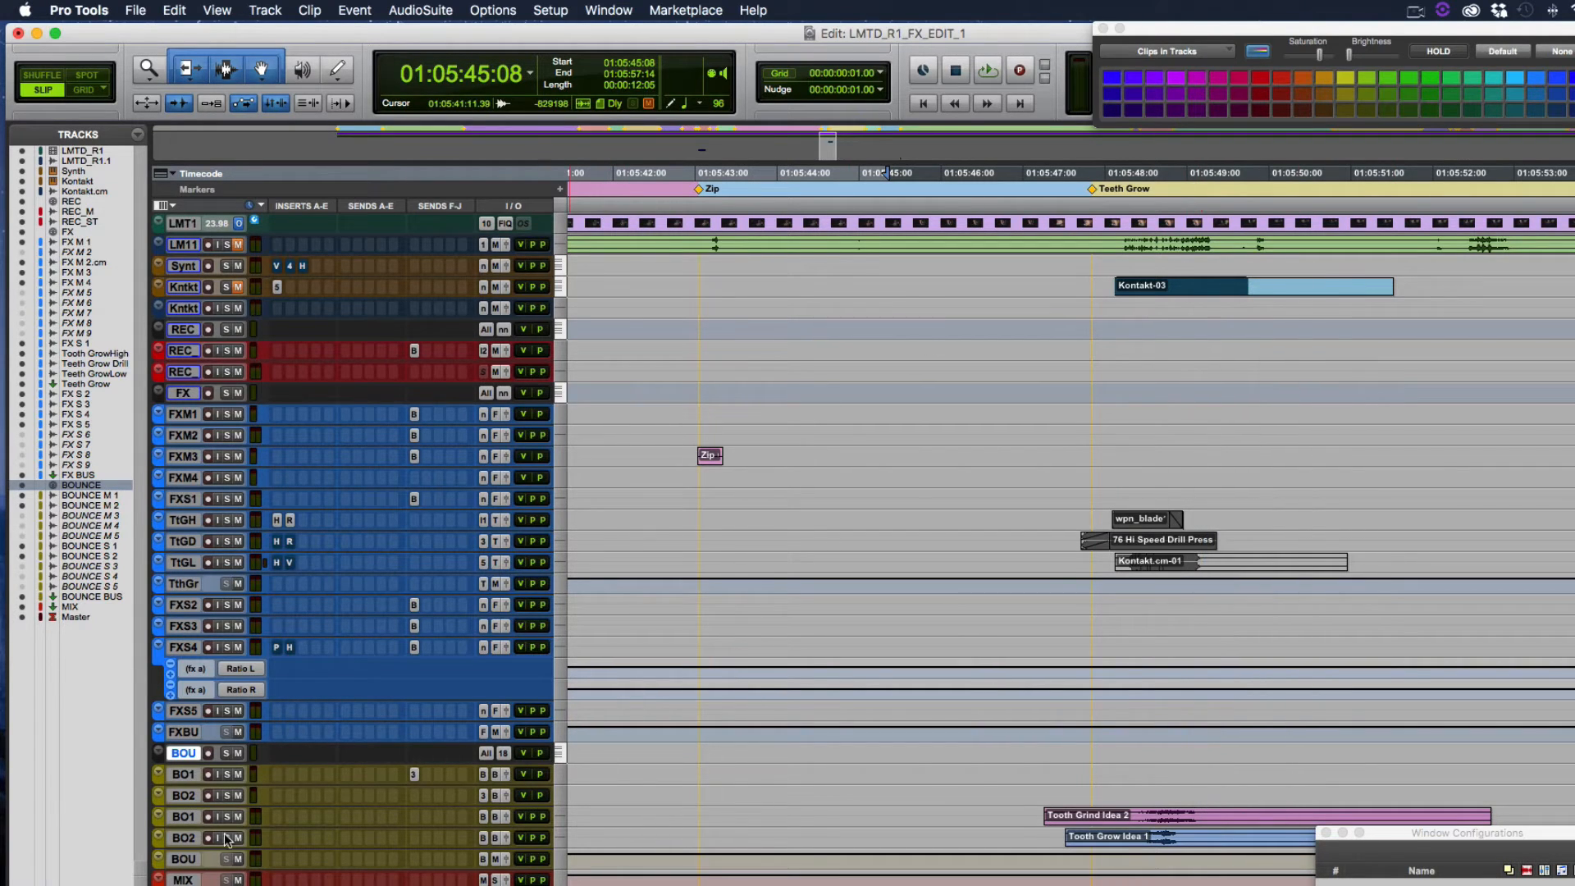
Increase the height of the BOUNCE S1 track and view its bounced clips against the FX source clips.
{"action": "left_click_drag", "start_coordinate": [180, 784], "coordinate": [186, 885]}
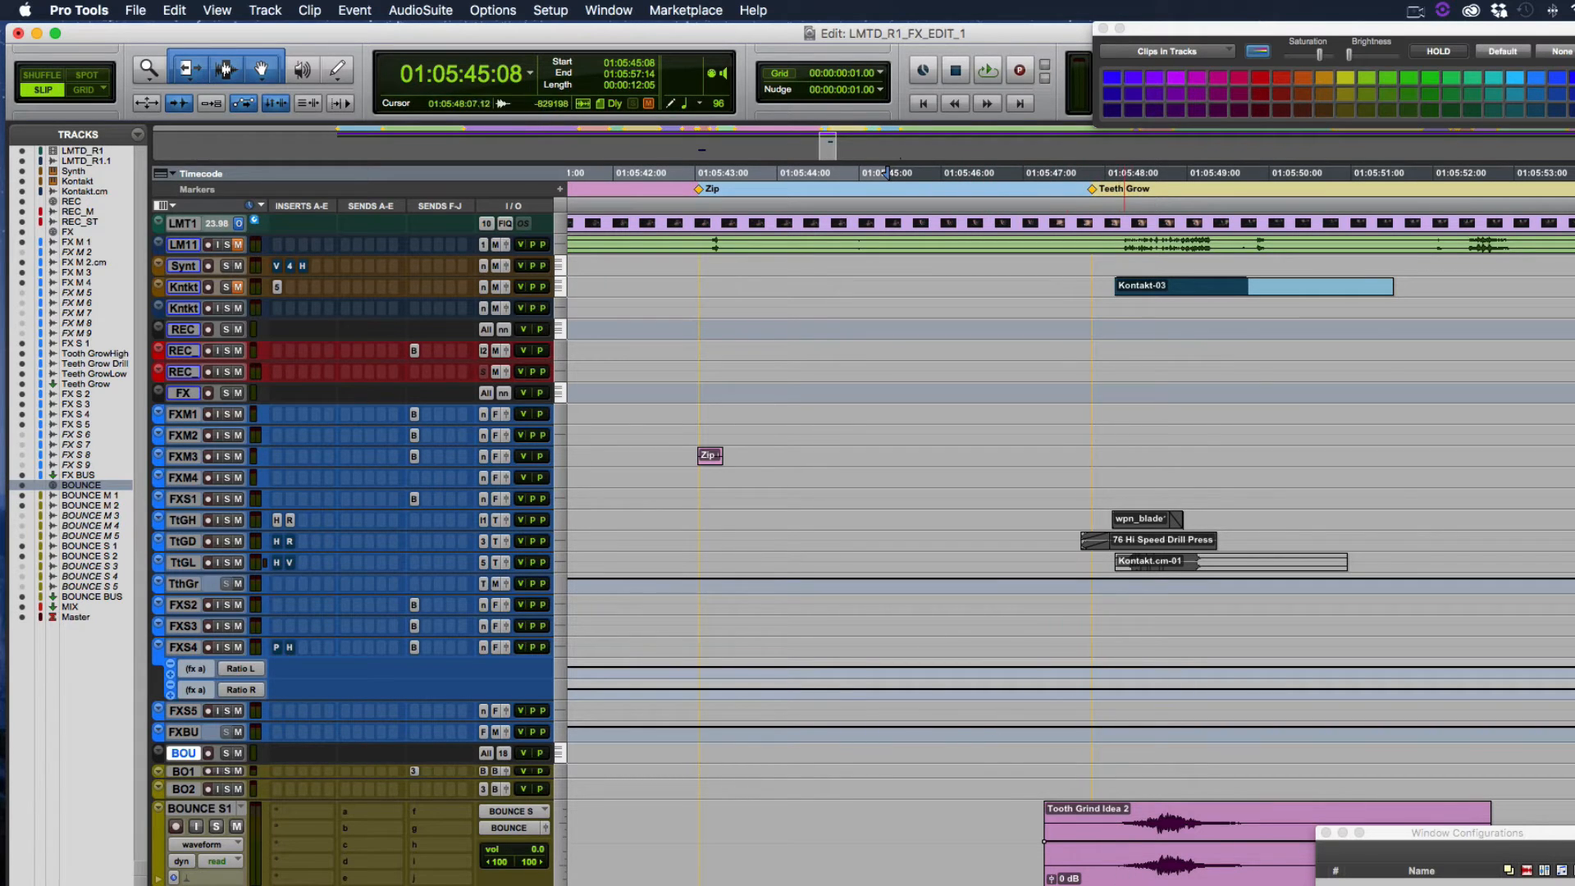
{"action": "scroll", "coordinate": [1133, 861], "scroll_direction": "right", "scroll_amount": 5}
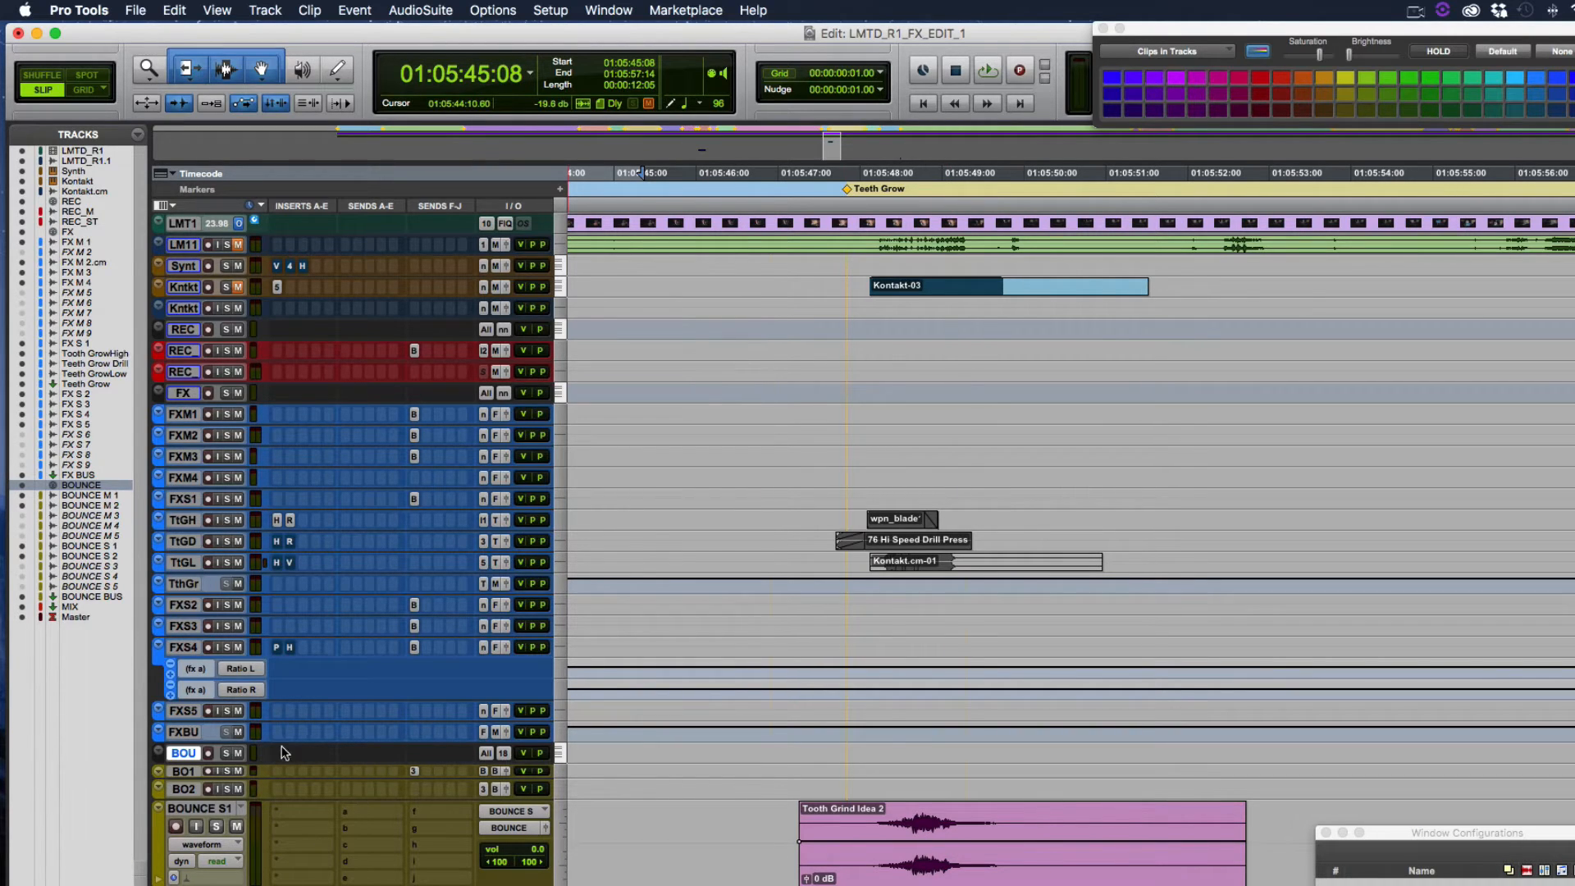
{"action": "key", "text": "r"}
{"action": "key", "text": "r"}
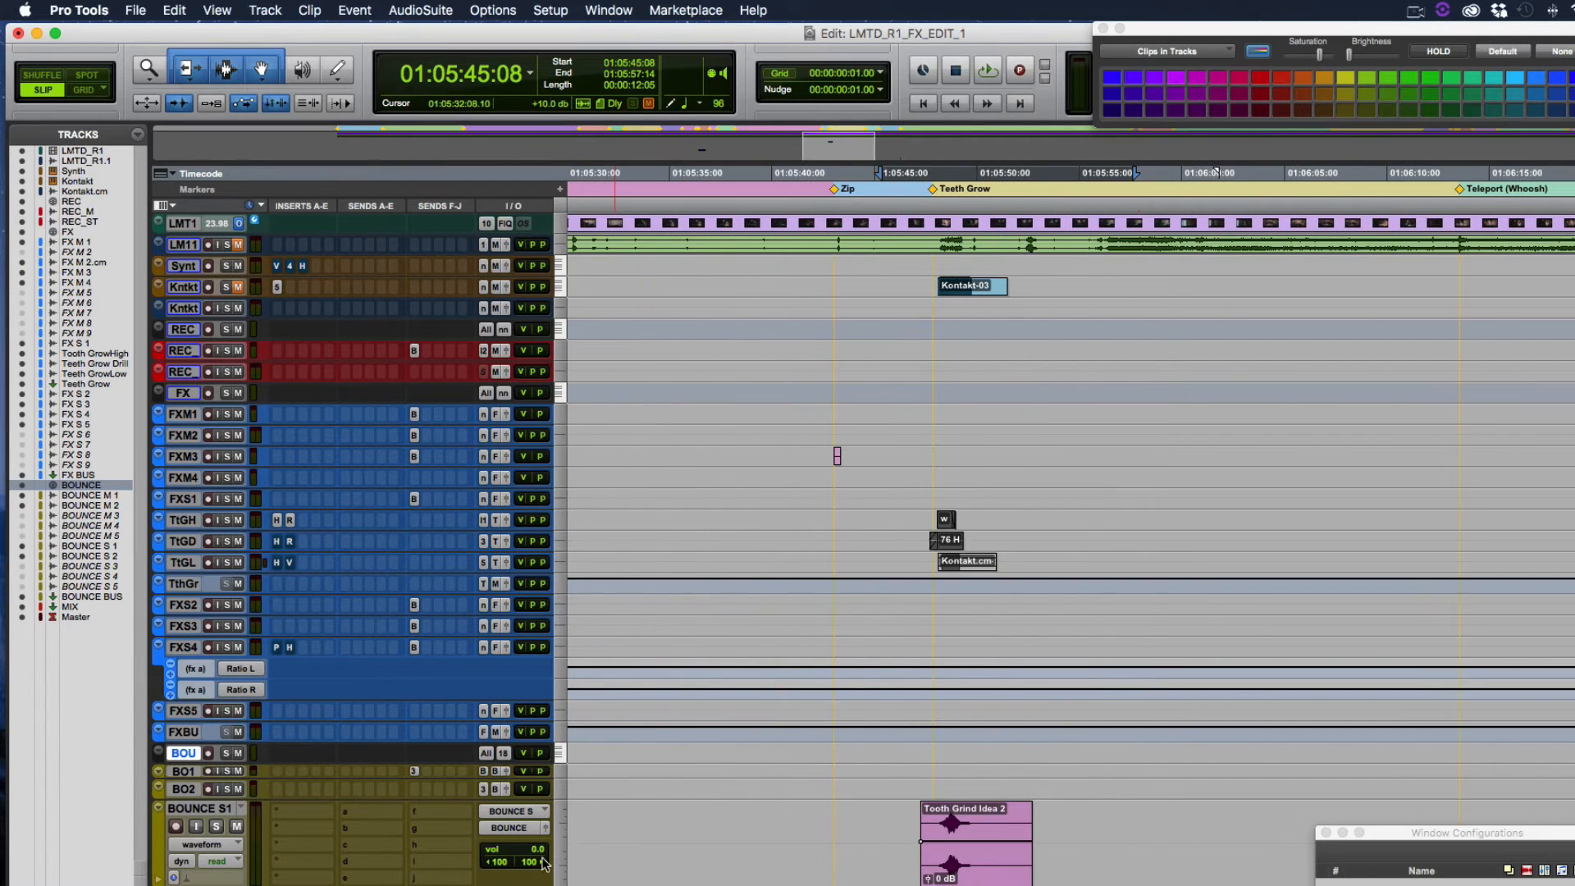
{"action": "scroll", "coordinate": [322, 854], "scroll_direction": "down", "scroll_amount": 3}
{"action": "scroll", "coordinate": [1141, 609], "scroll_direction": "right", "scroll_amount": 3}
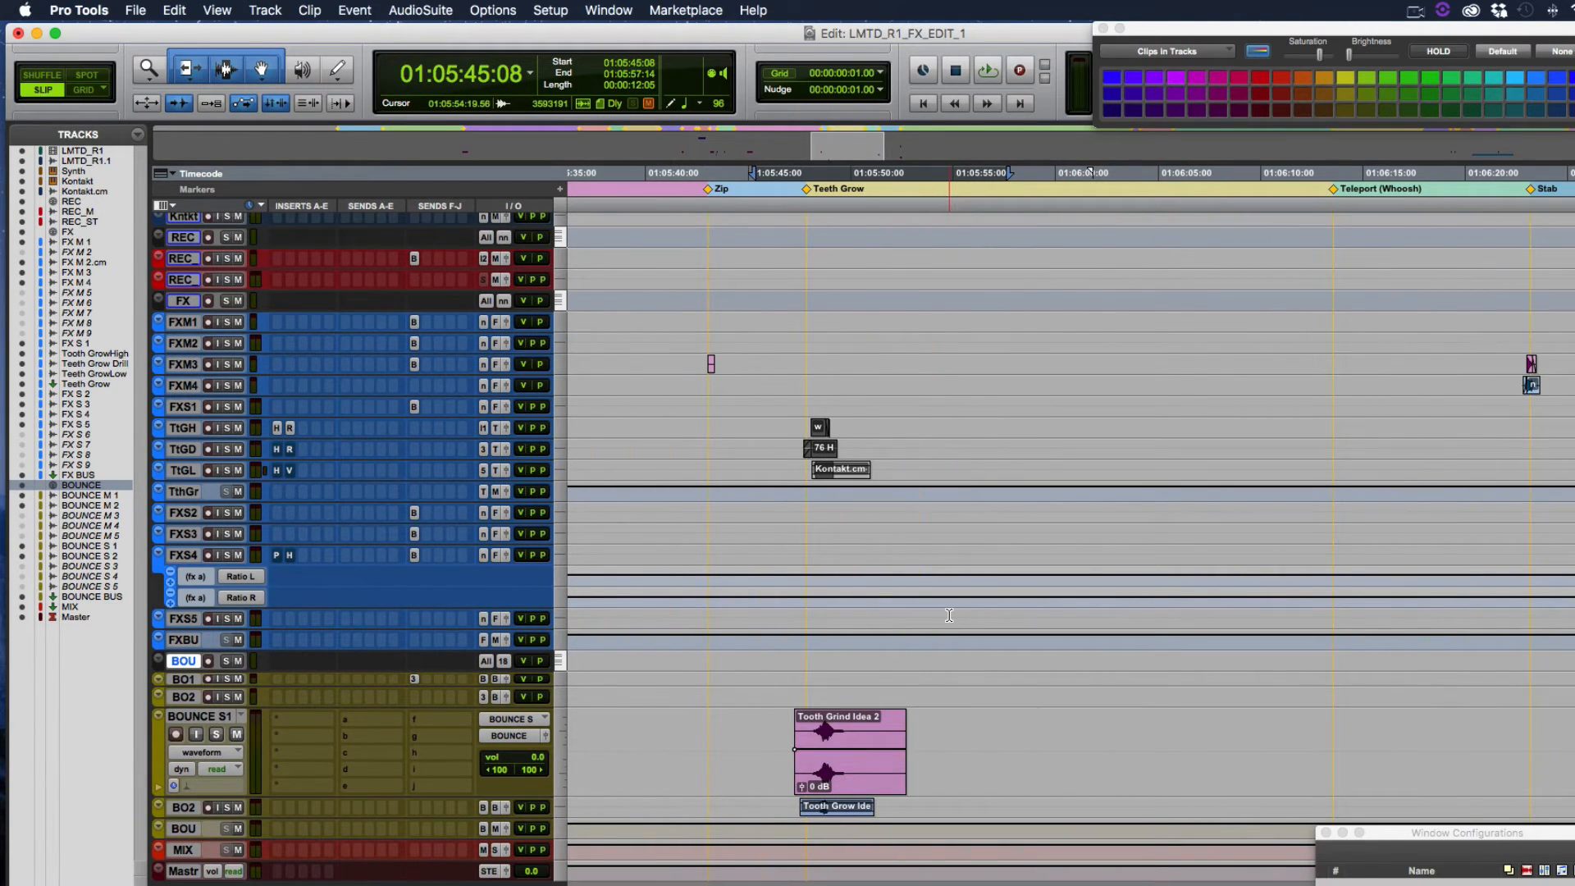
{"action": "key", "text": "r"}
{"action": "key", "text": "r"}
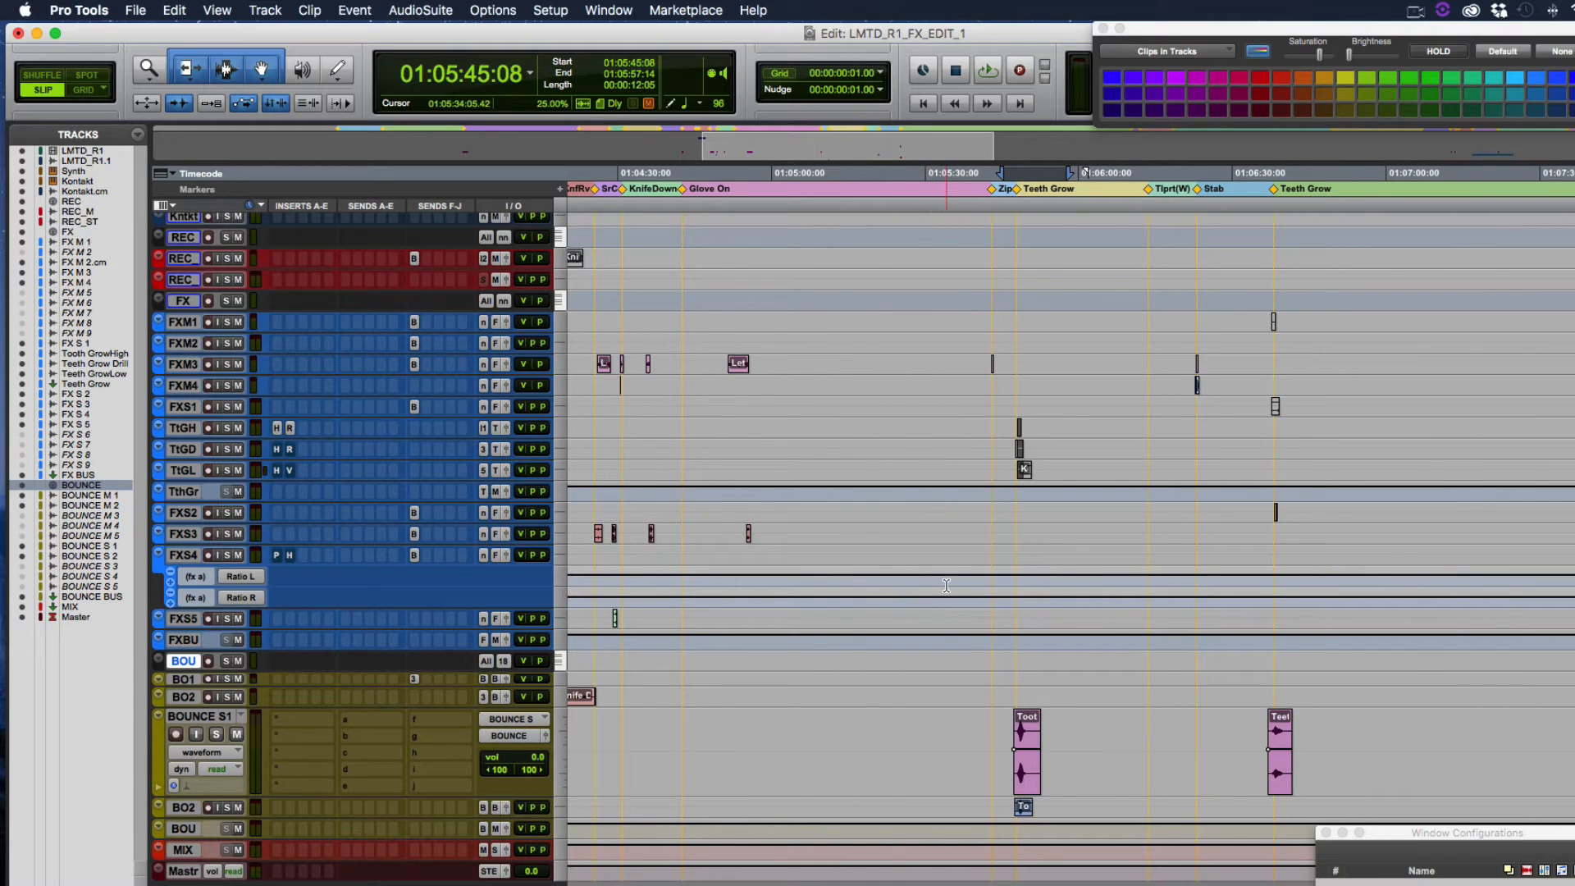
Place the edit cursor ahead of the Start marker on the FX S 1 track, at about 00:59:27:09.
{"action": "key", "text": "r"}
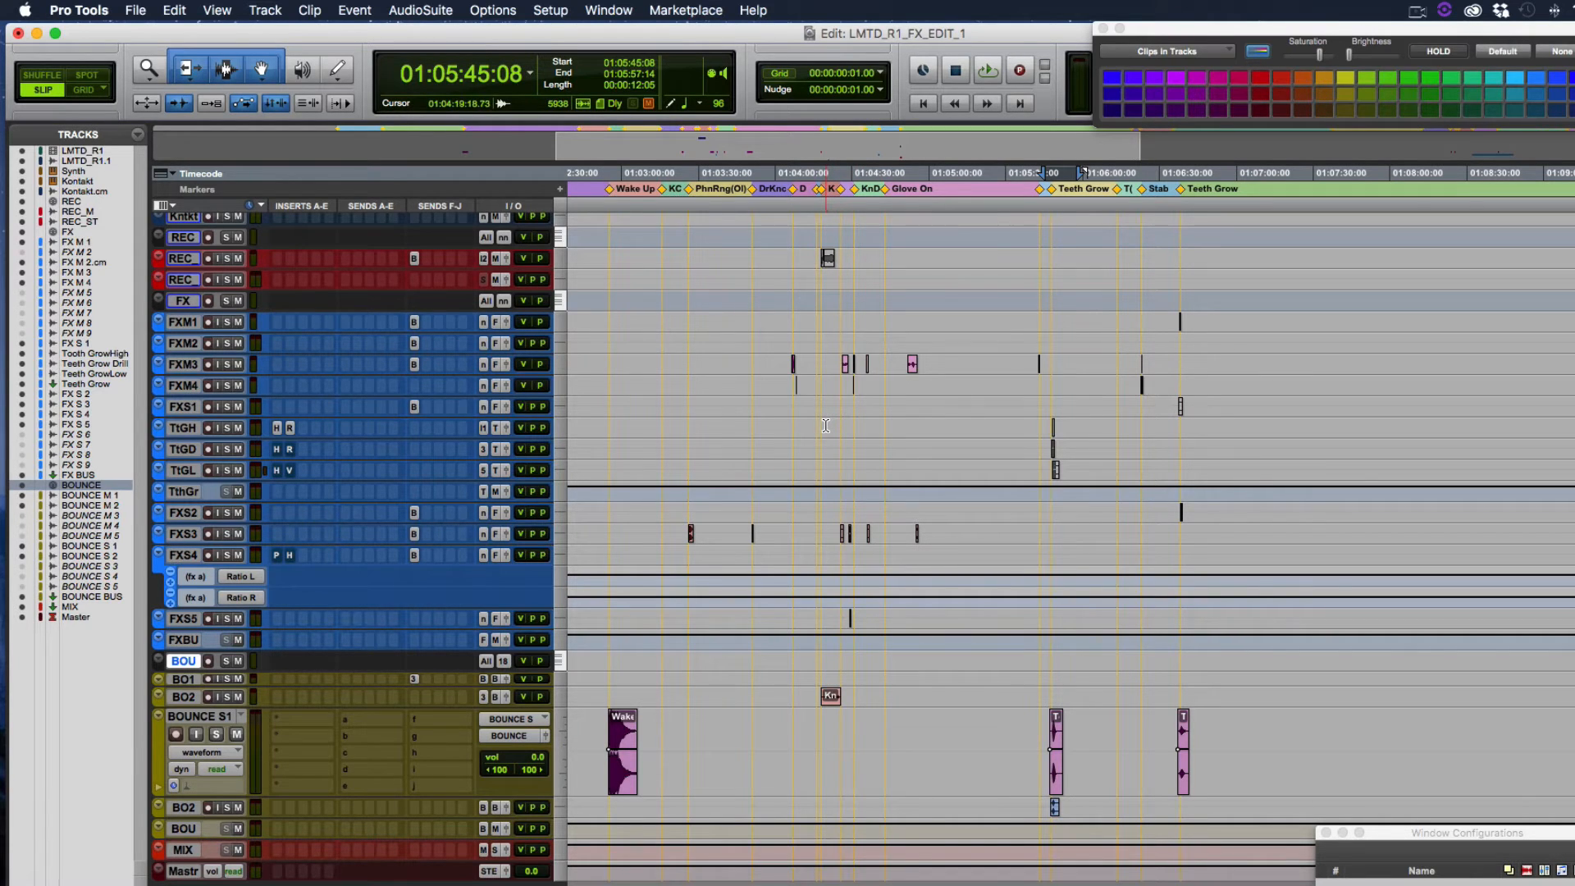
{"action": "scroll", "coordinate": [826, 426], "scroll_direction": "left", "scroll_amount": 15}
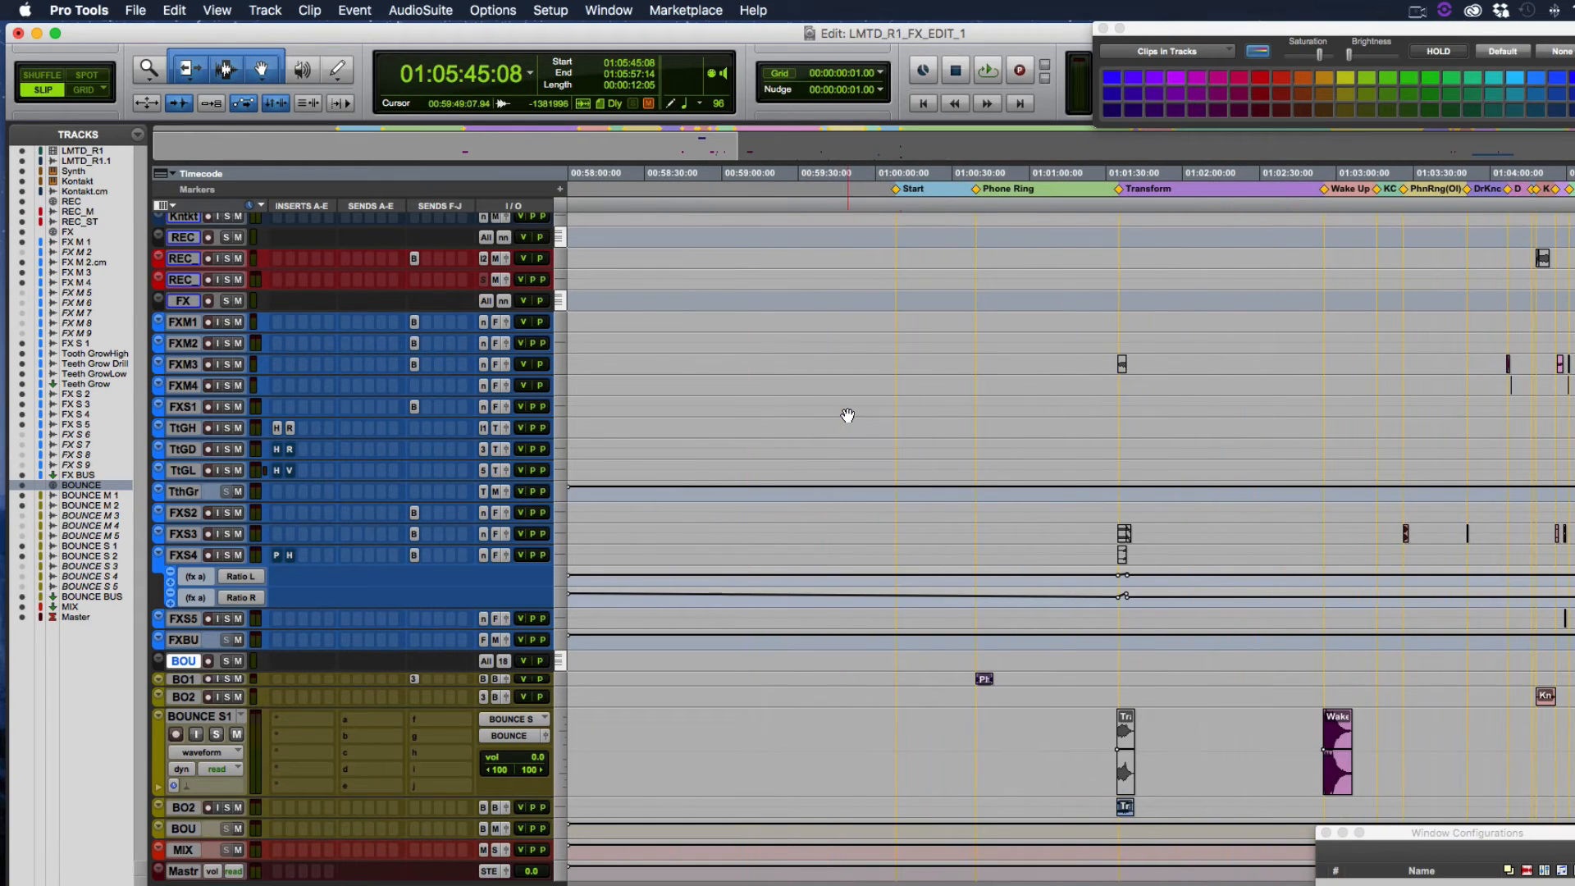
{"action": "left_click", "coordinate": [791, 406]}
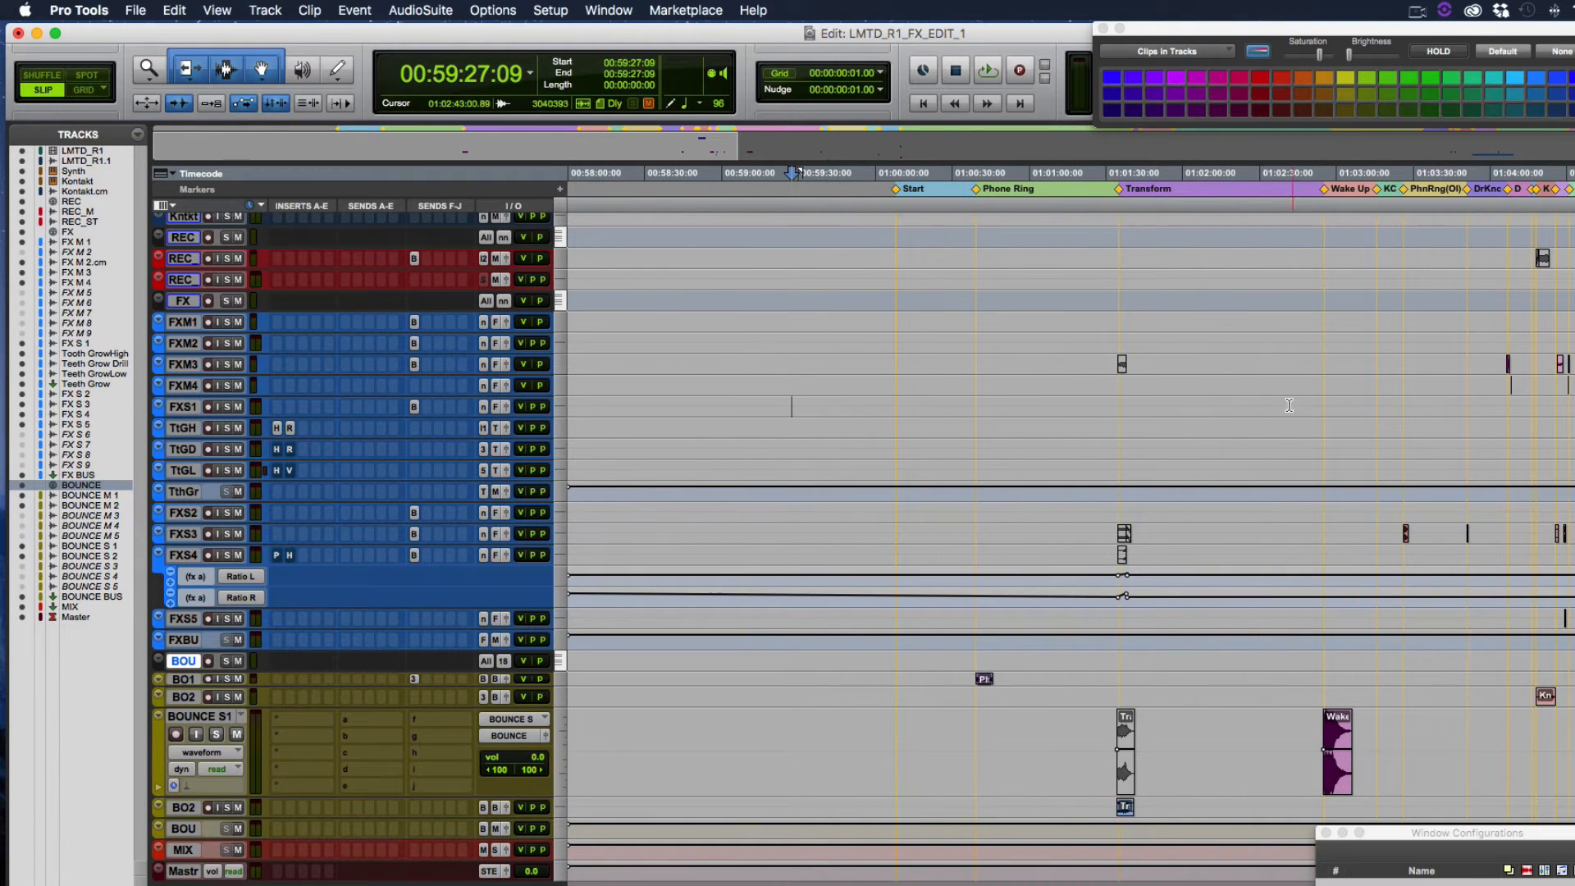
Select the FX master track above the FX M 1 track and arm it for recording.
{"action": "left_click", "coordinate": [169, 304]}
{"action": "key", "text": "shift+r"}
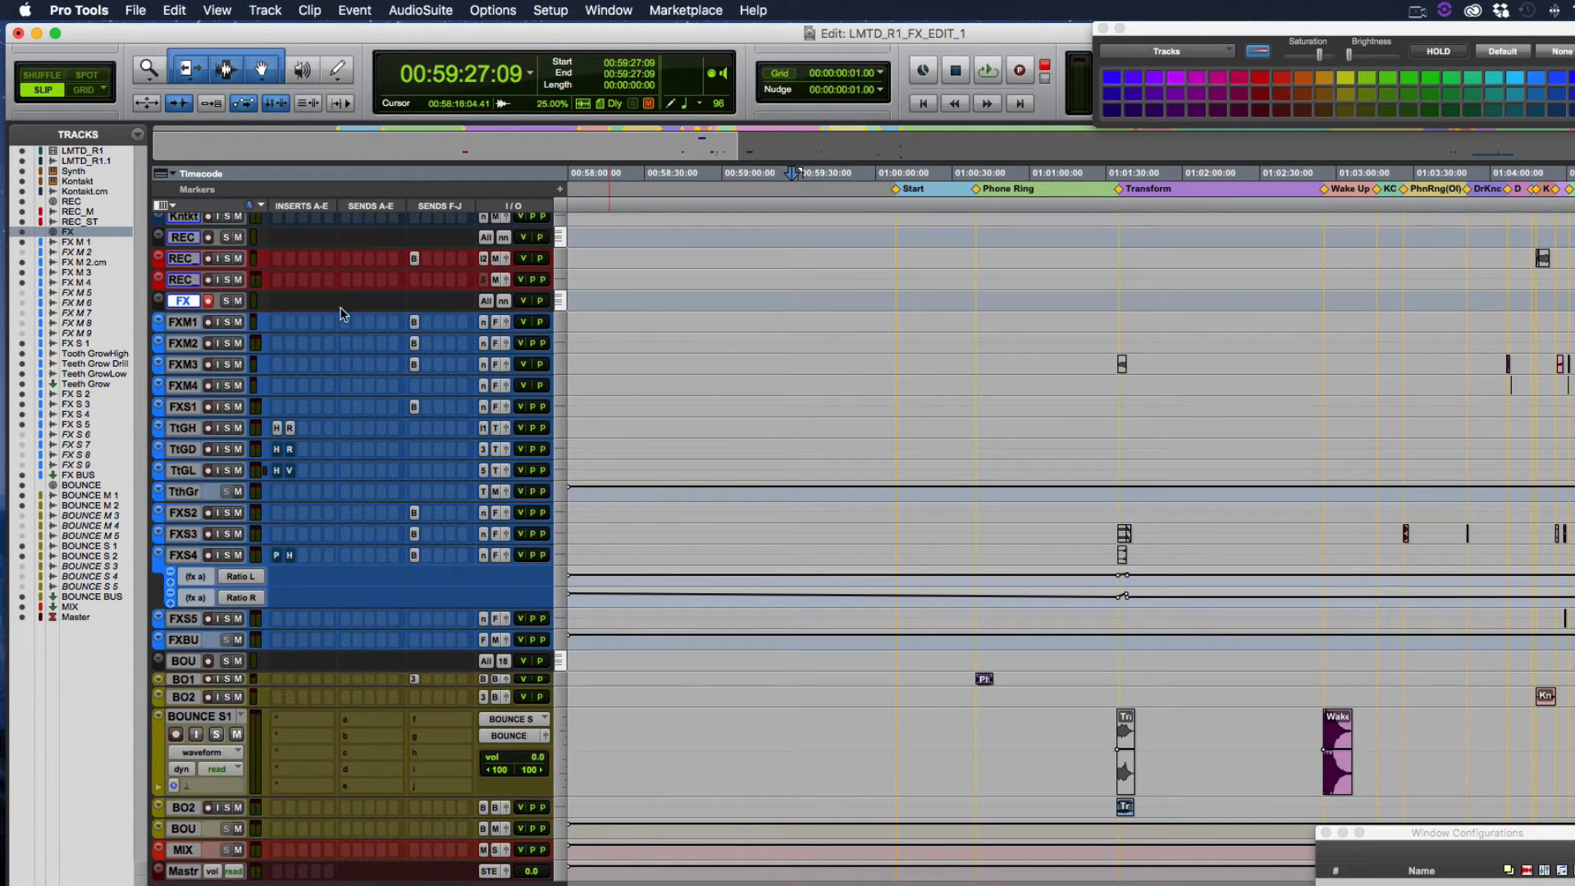
{"action": "left_click", "coordinate": [1563, 53]}
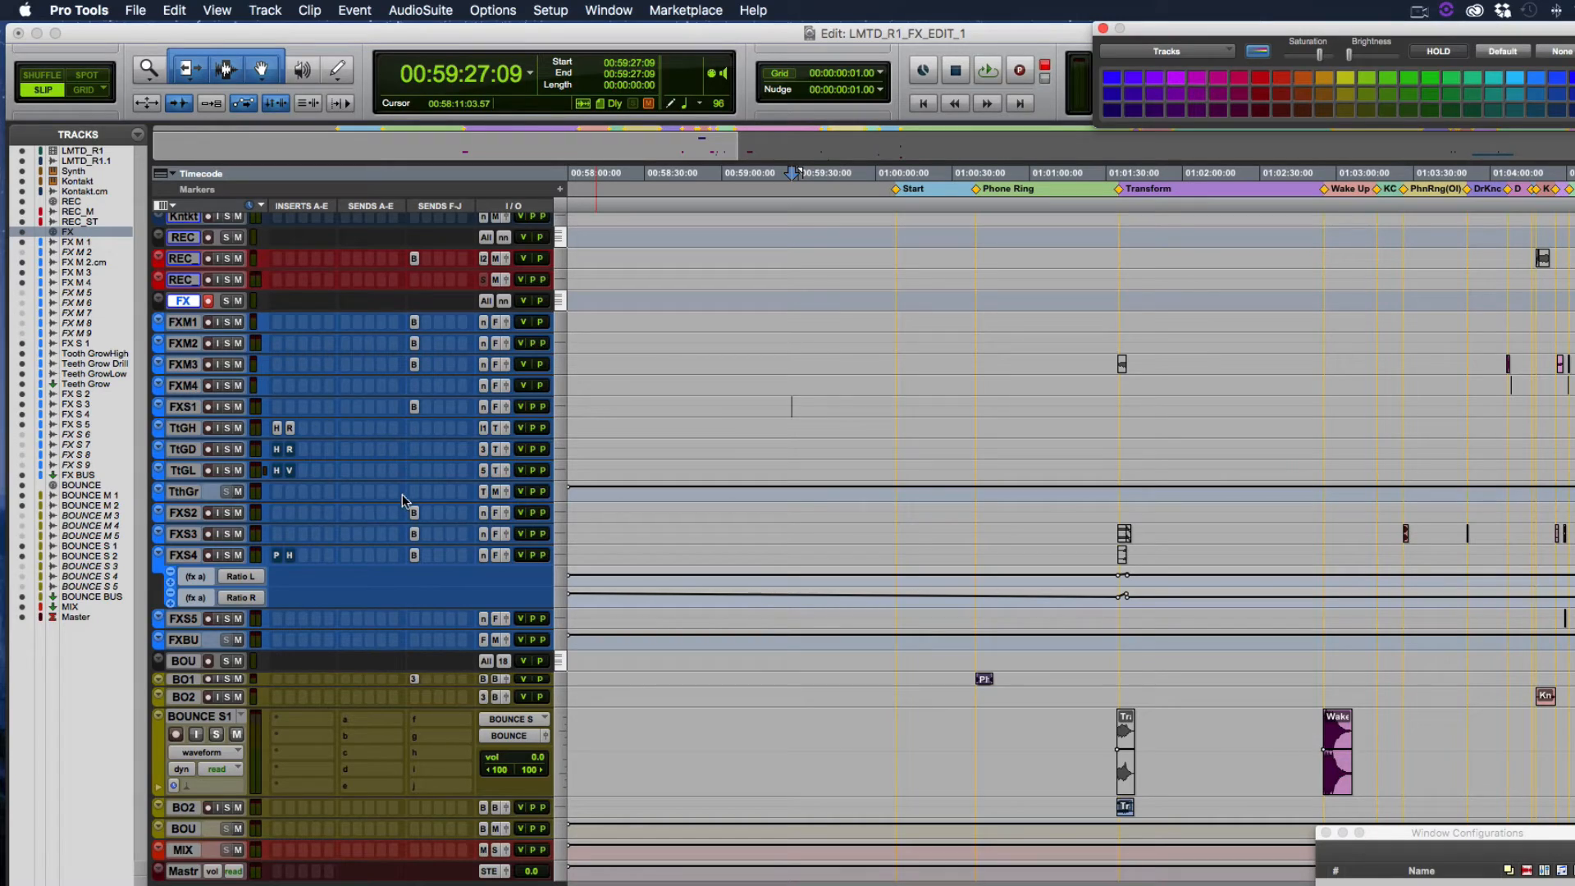
Review the Mix window's channel outputs and bounce sends from the FX tracks through the BOUNCE tracks to MIX and Master.
{"action": "key", "text": "super+equal"}
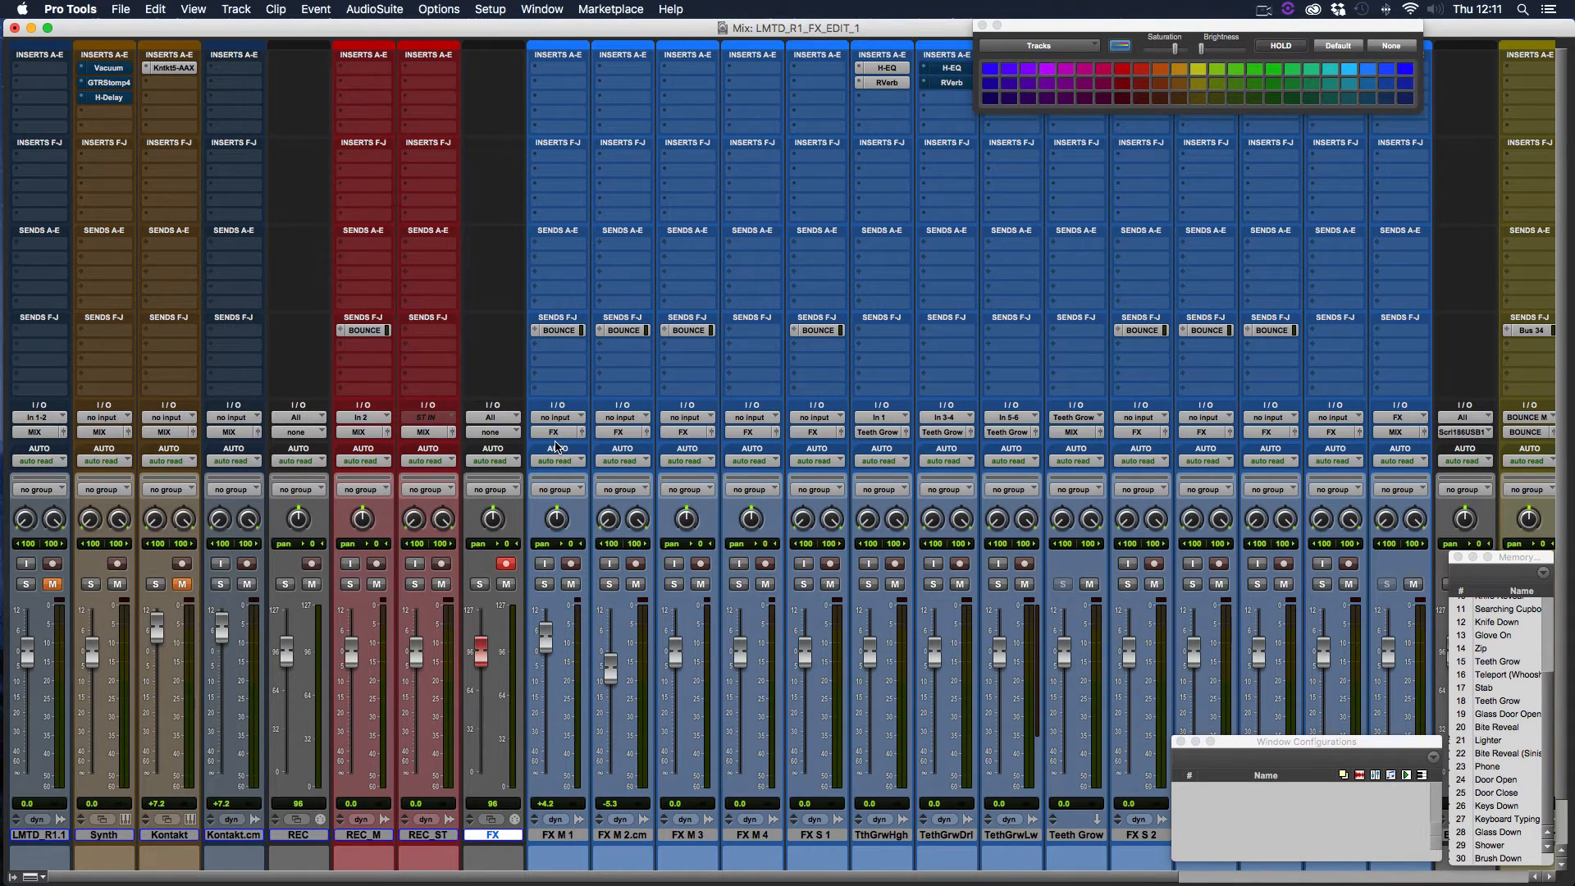
{"action": "scroll", "coordinate": [560, 447], "scroll_direction": "right", "scroll_amount": 3}
{"action": "scroll", "coordinate": [529, 447], "scroll_direction": "right", "scroll_amount": 10}
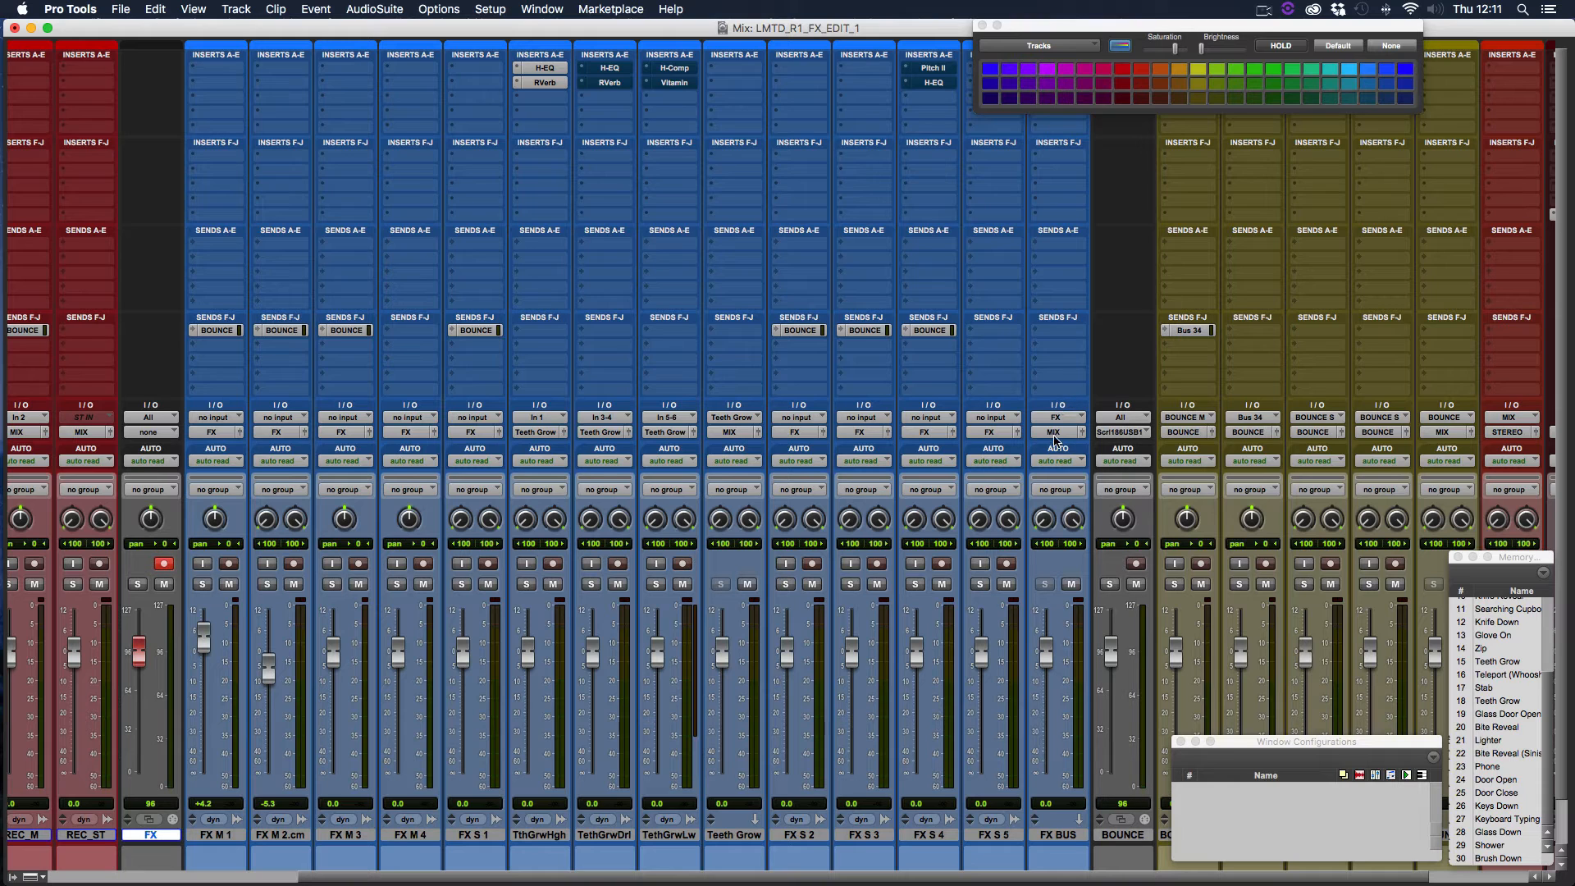
{"action": "scroll", "coordinate": [1057, 441], "scroll_direction": "right", "scroll_amount": 1}
{"action": "scroll", "coordinate": [1057, 441], "scroll_direction": "right", "scroll_amount": 5}
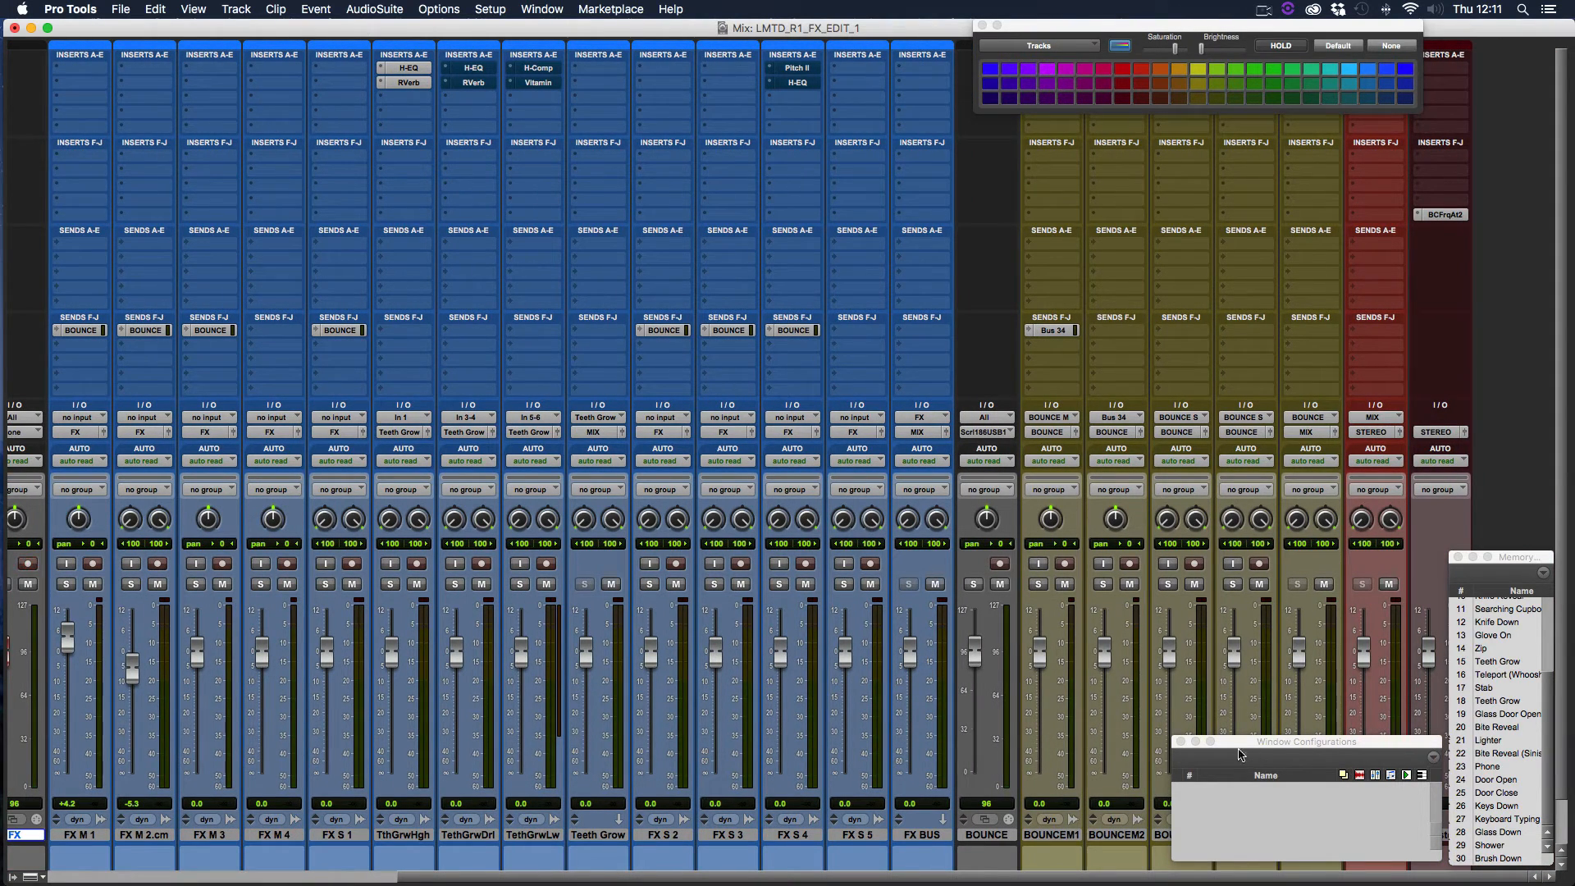
Return to the Edit window, reduce BOUNCE S1 to the height of the other tracks, and show the Window Configurations list.
{"action": "left_click", "coordinate": [1181, 742]}
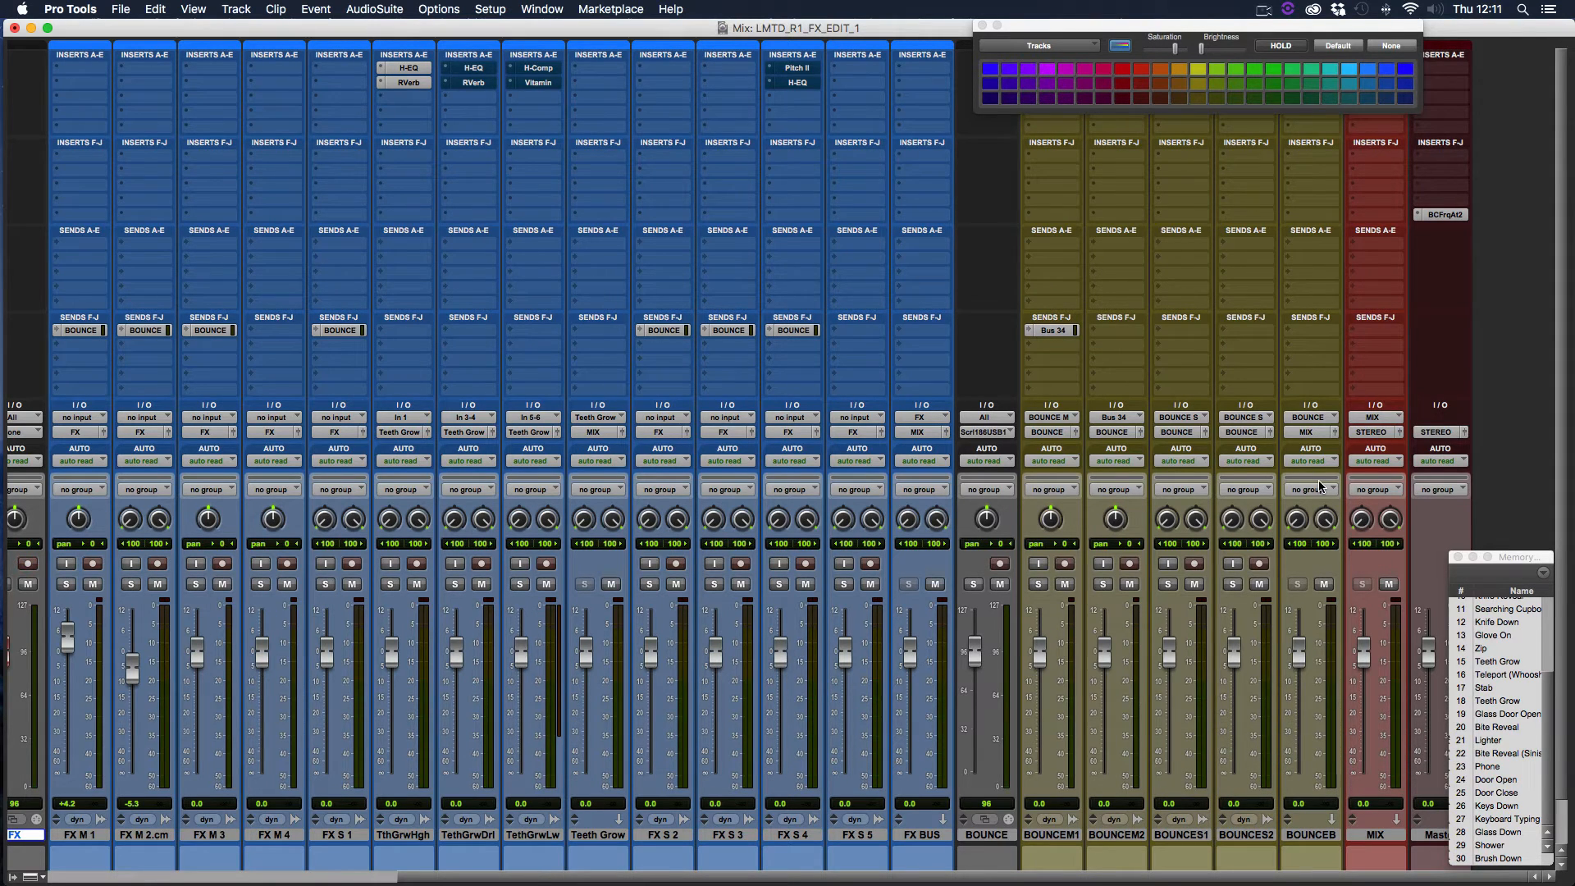
{"action": "key", "text": "super+equal"}
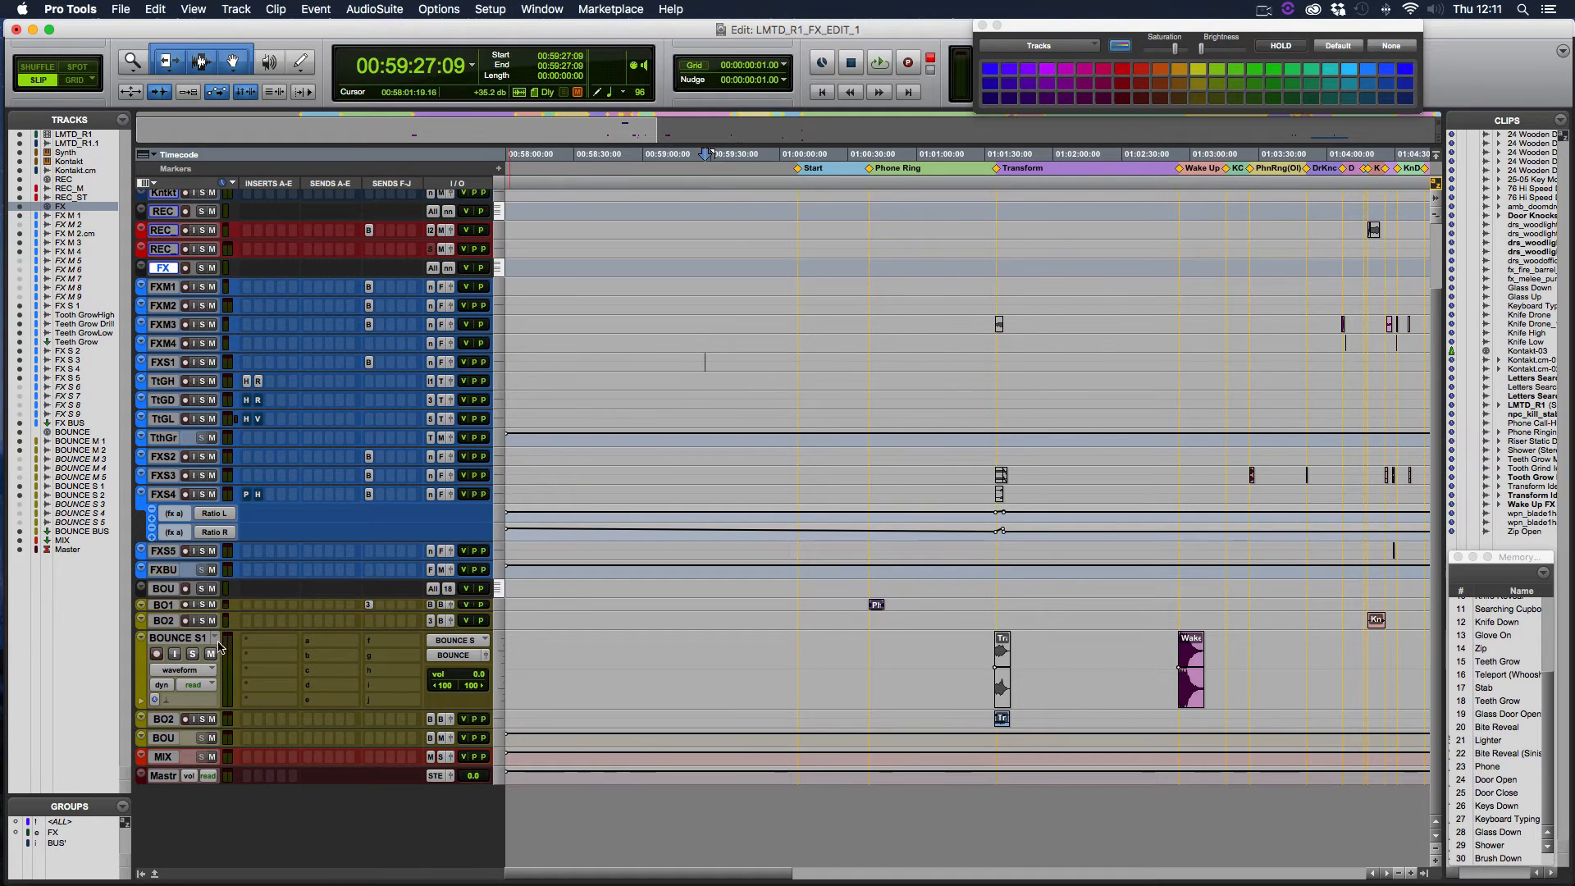
{"action": "key", "text": "ctrl+alt+super+Down"}
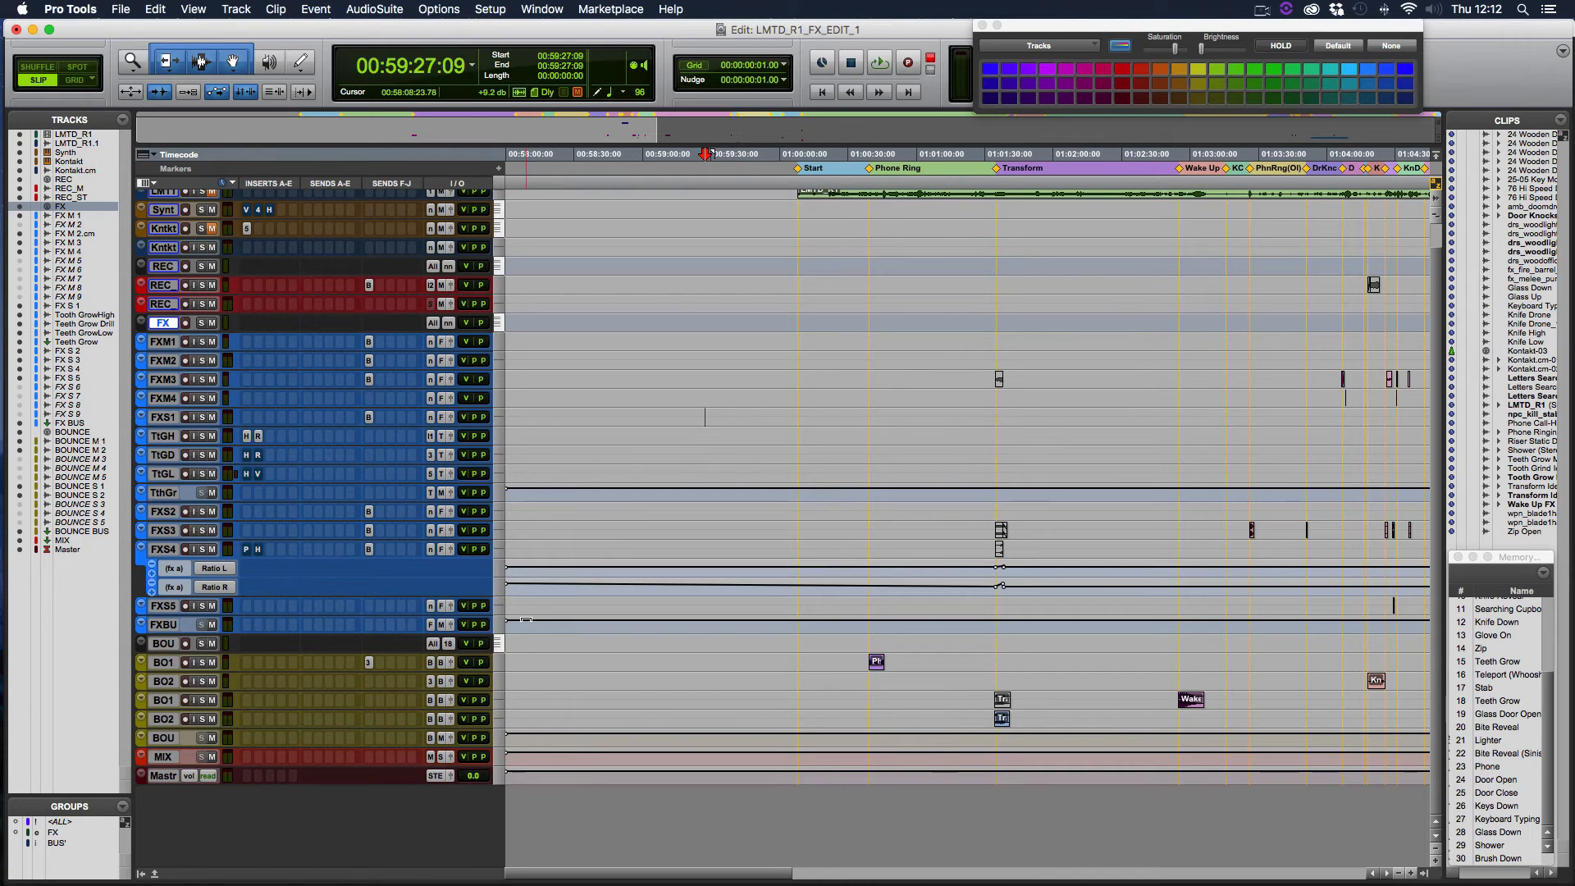
{"action": "key", "text": "super+alt+j"}
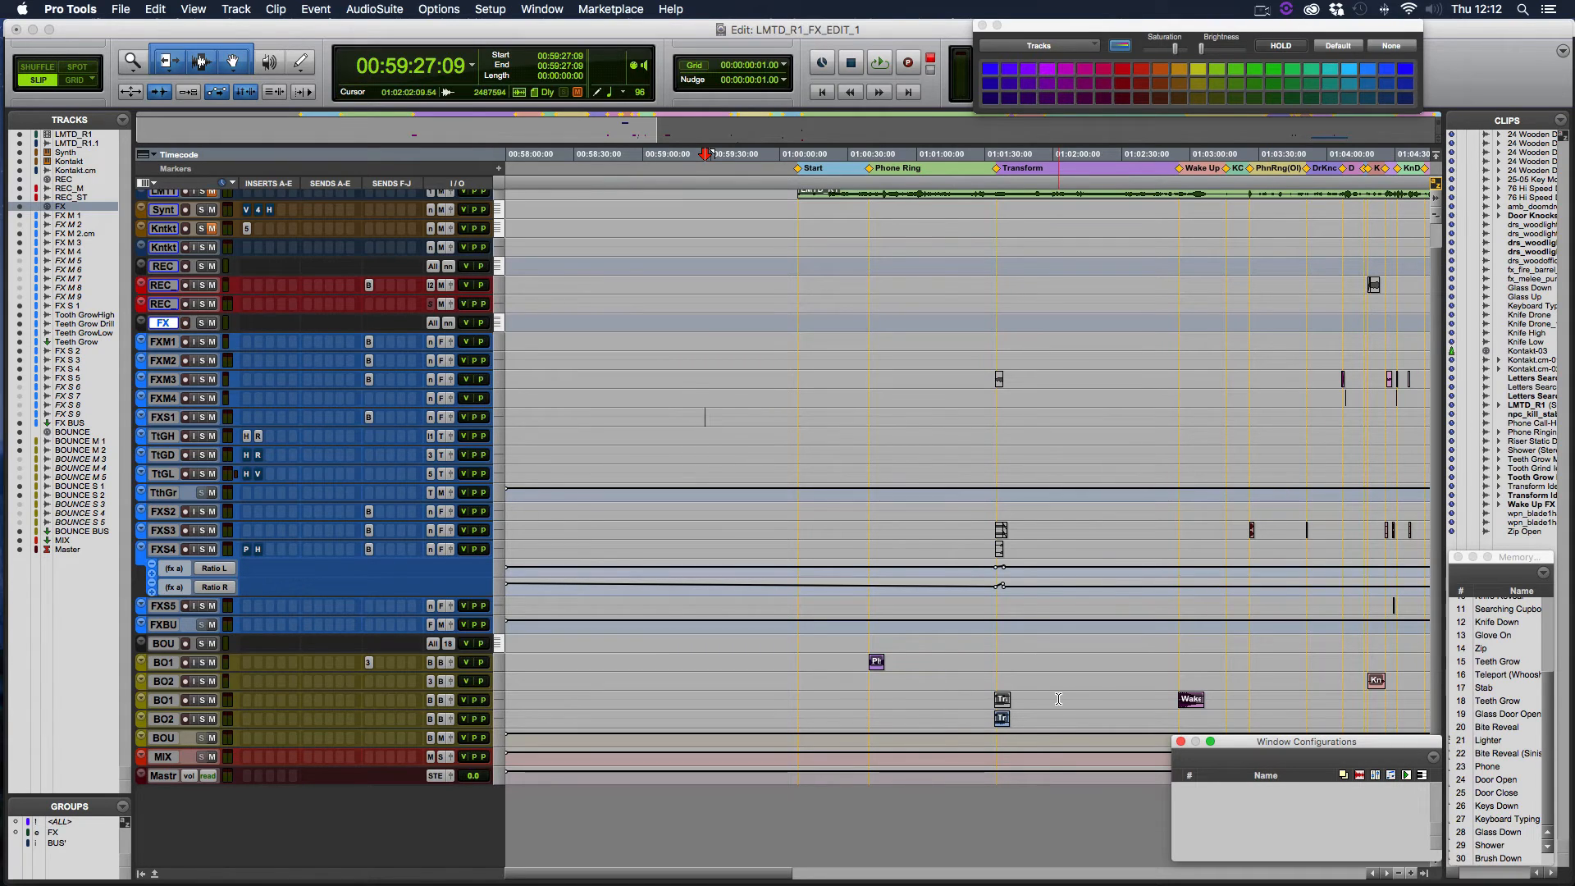
Start a session data import from the template session file inside the template folder on the Desktop.
{"action": "left_click", "coordinate": [119, 10]}
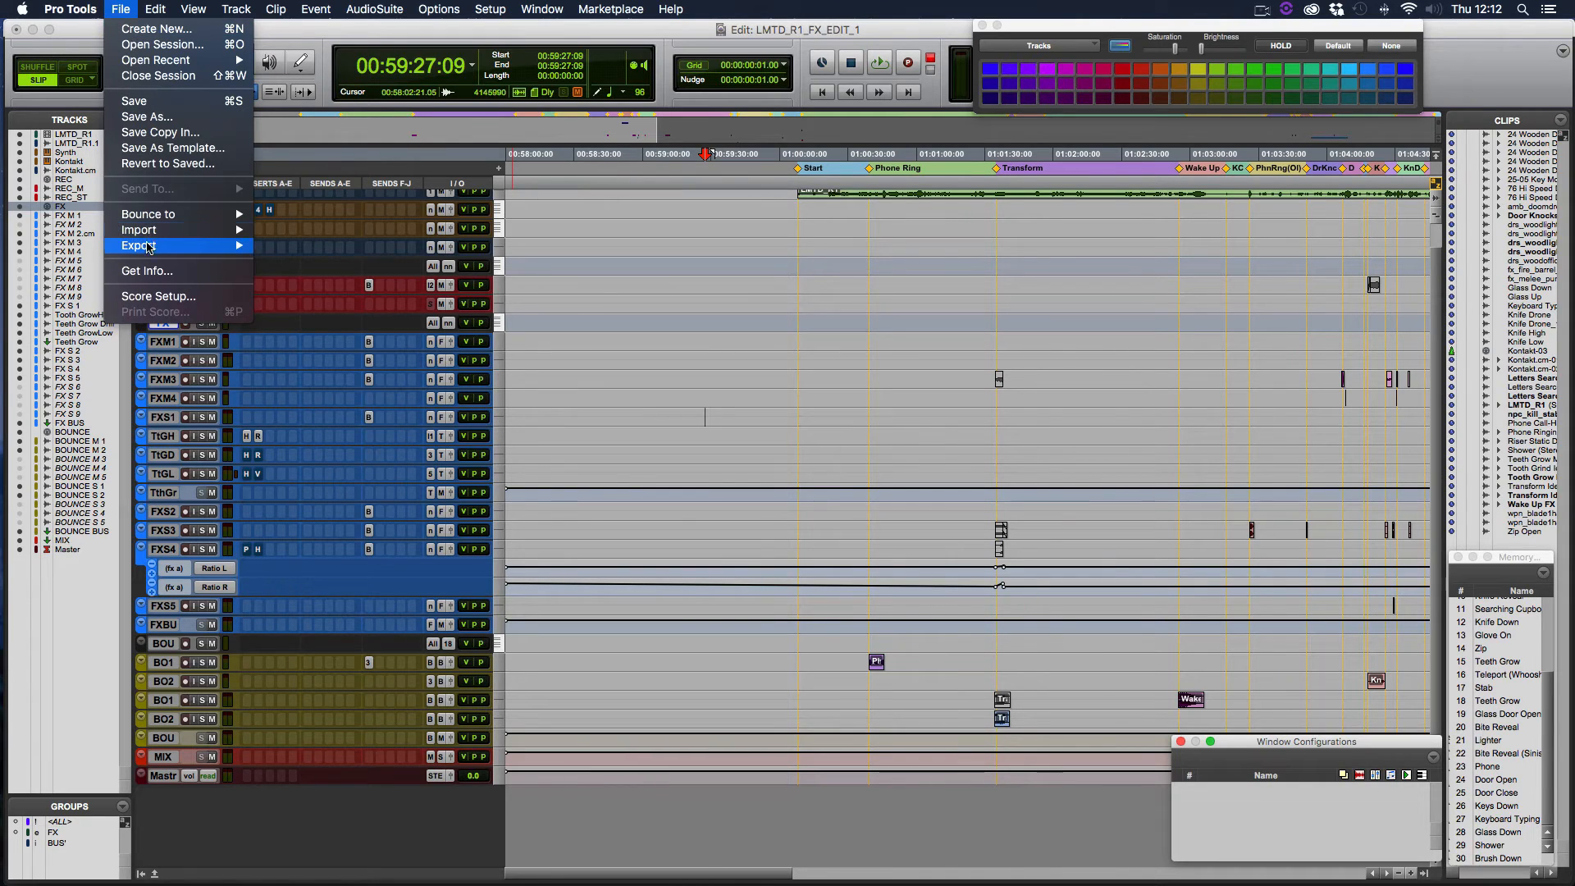
{"action": "mouse_move", "coordinate": [155, 234]}
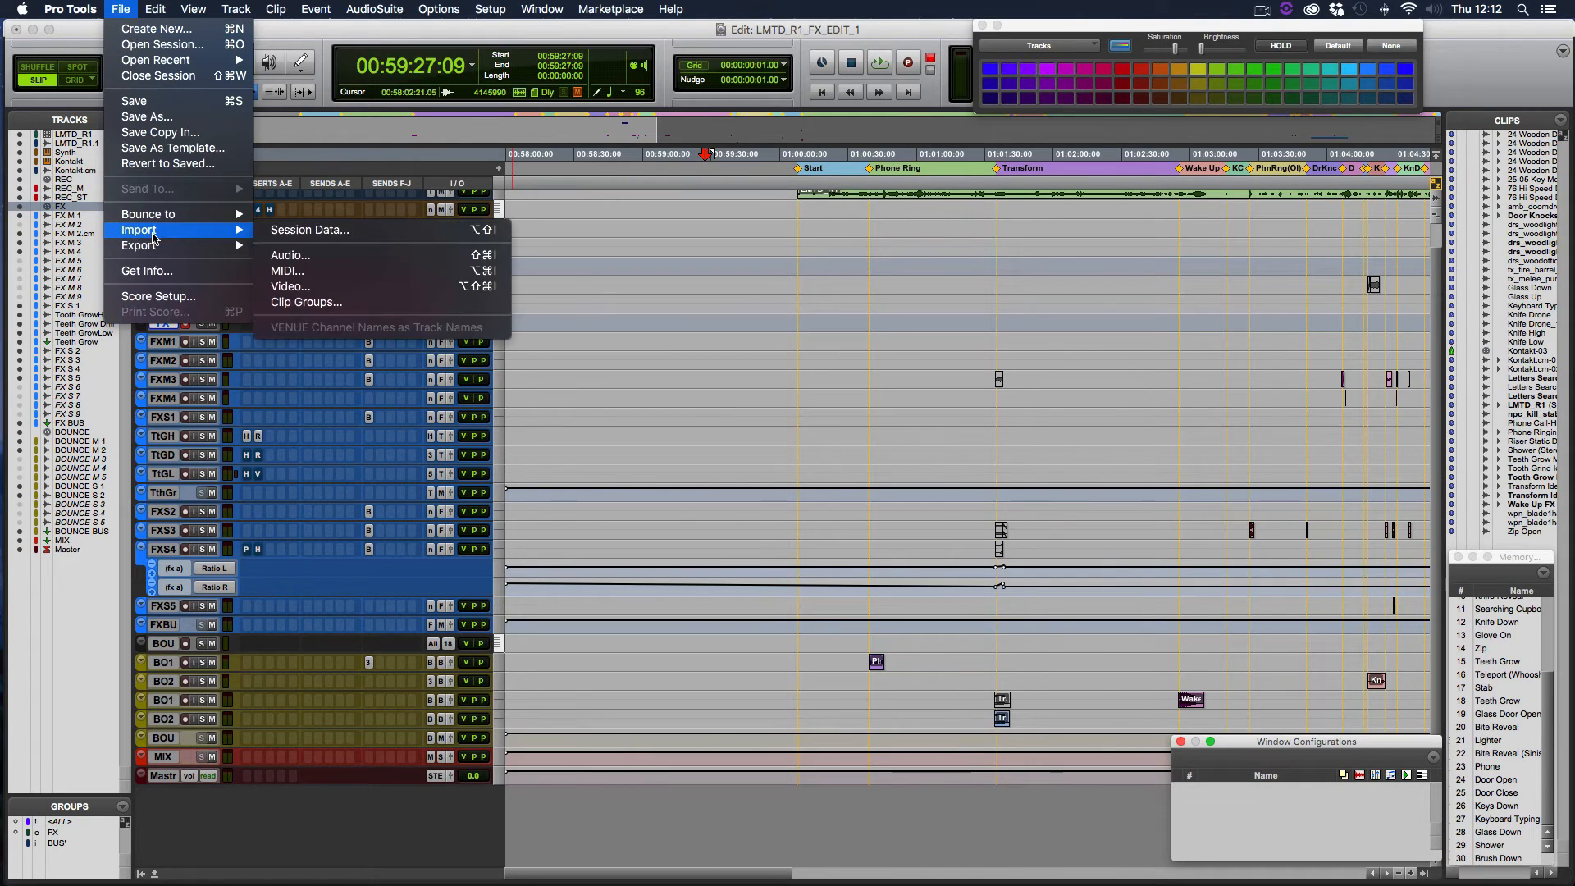
{"action": "left_click", "coordinate": [311, 233]}
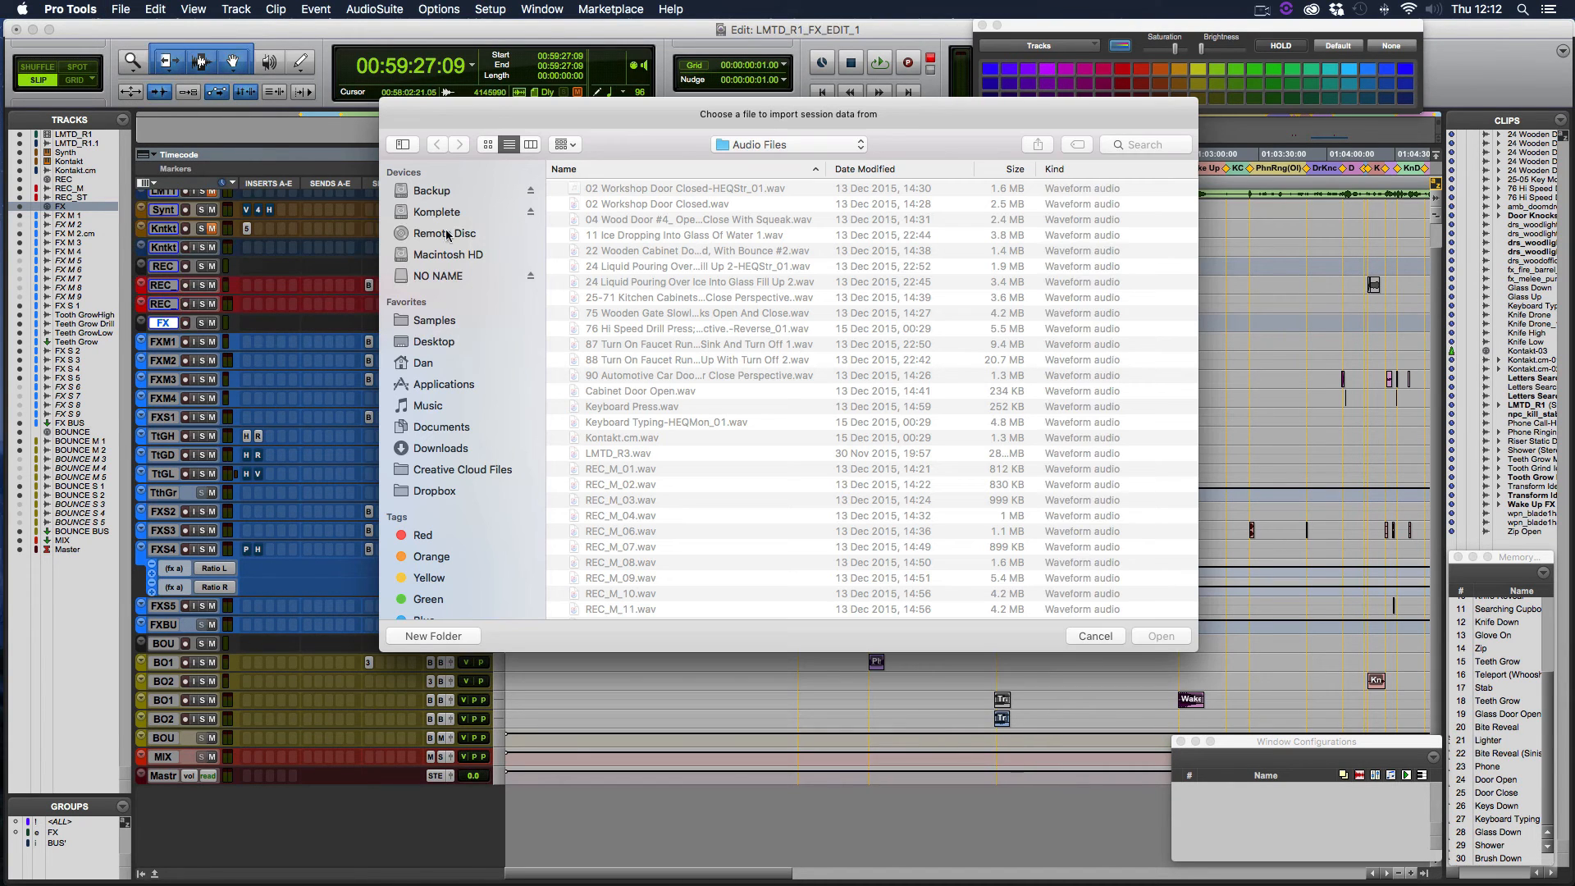
{"action": "left_click", "coordinate": [440, 335]}
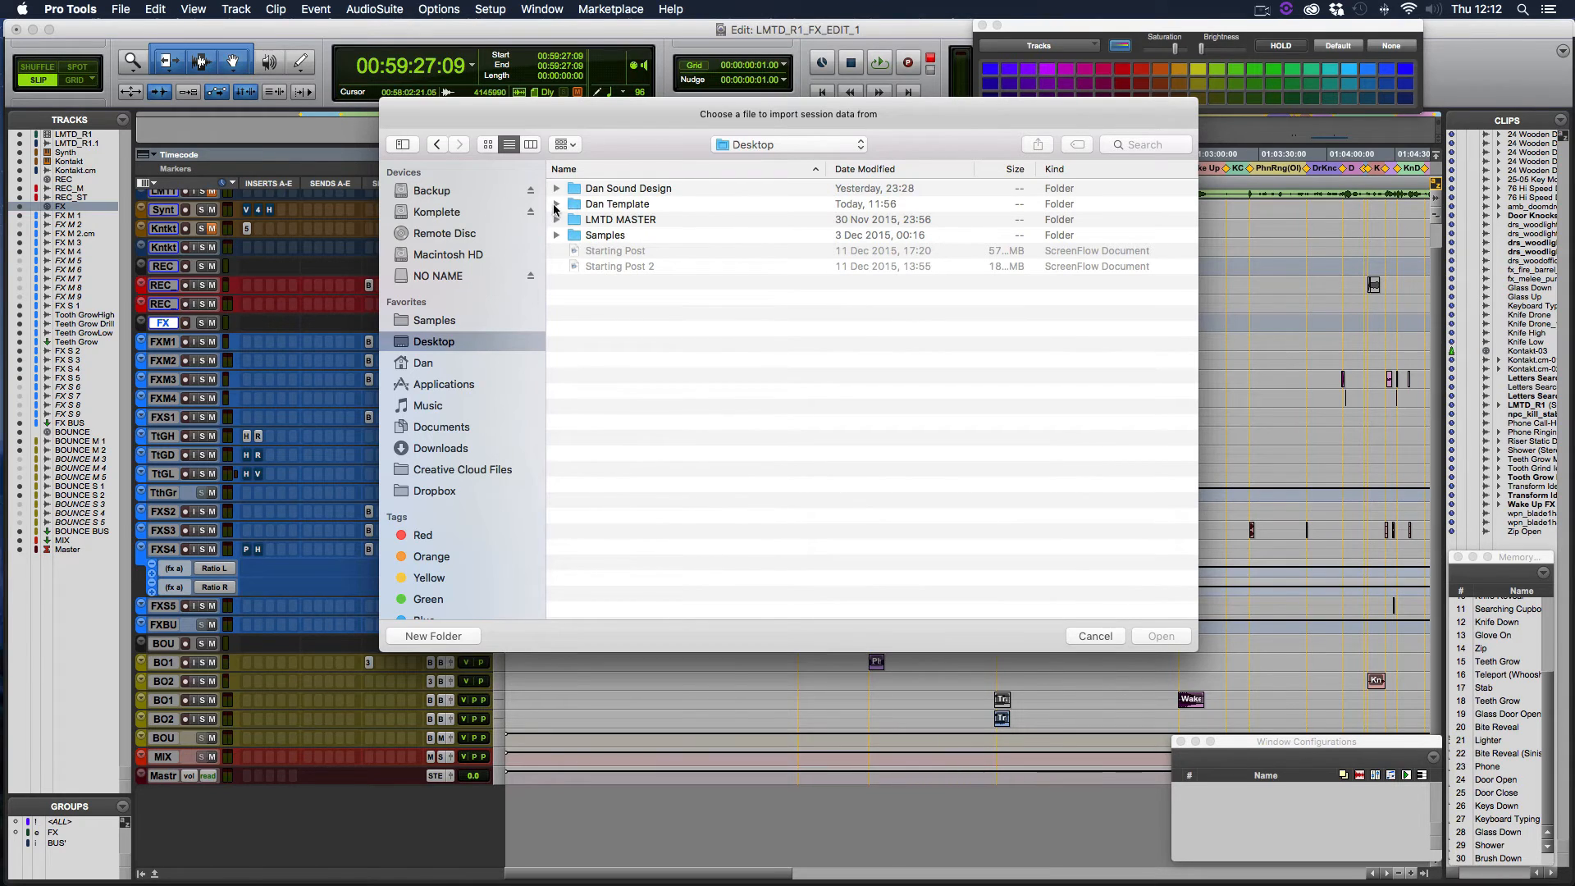
{"action": "left_click", "coordinate": [556, 204]}
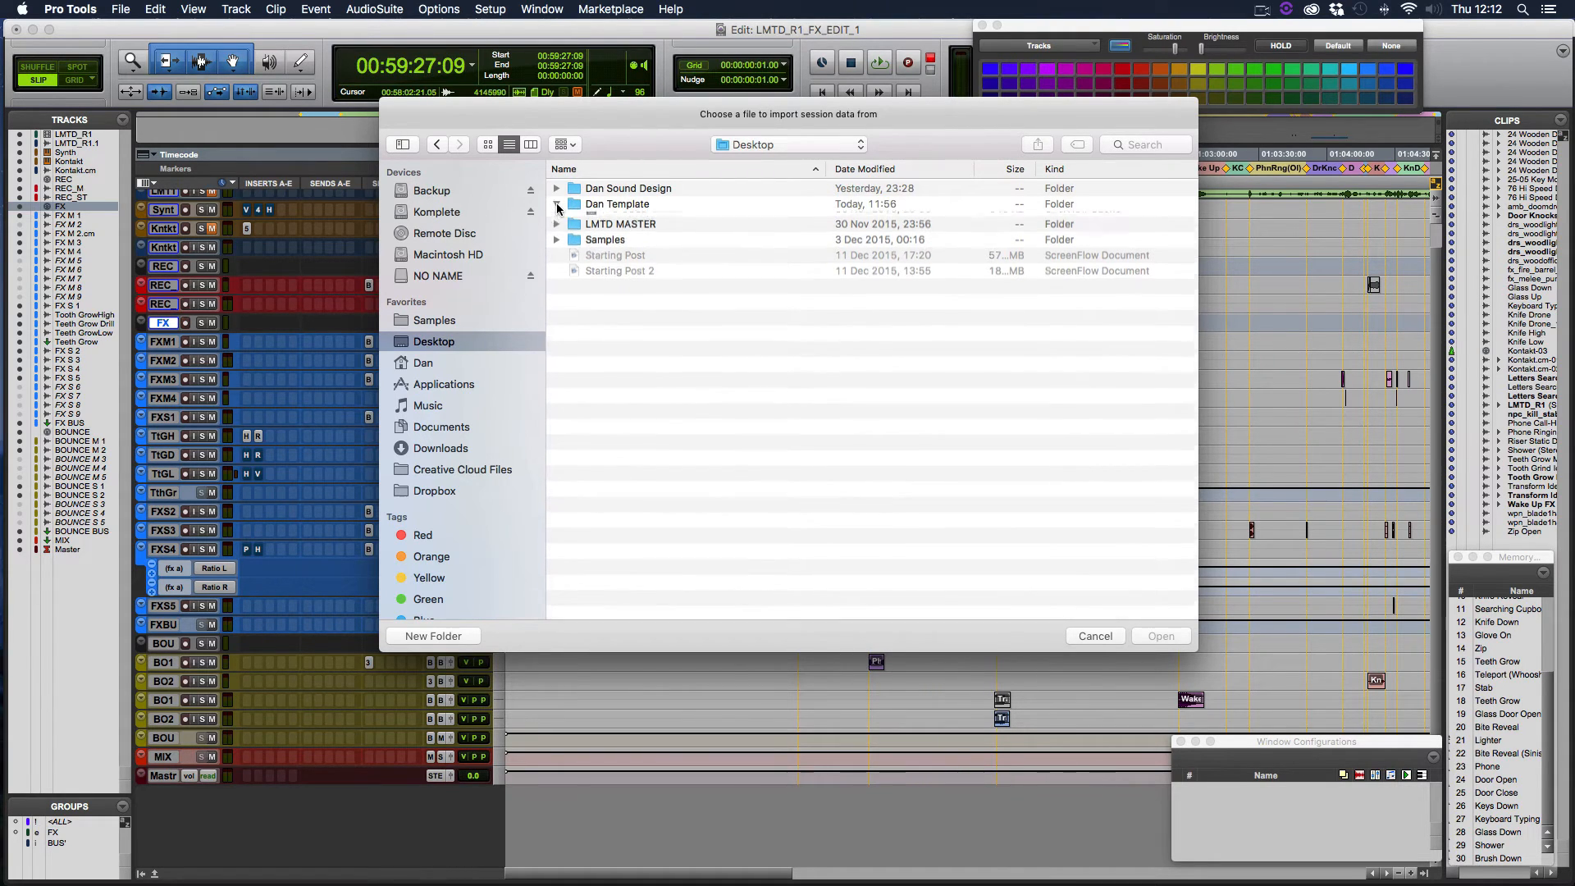
{"action": "left_click", "coordinate": [608, 238]}
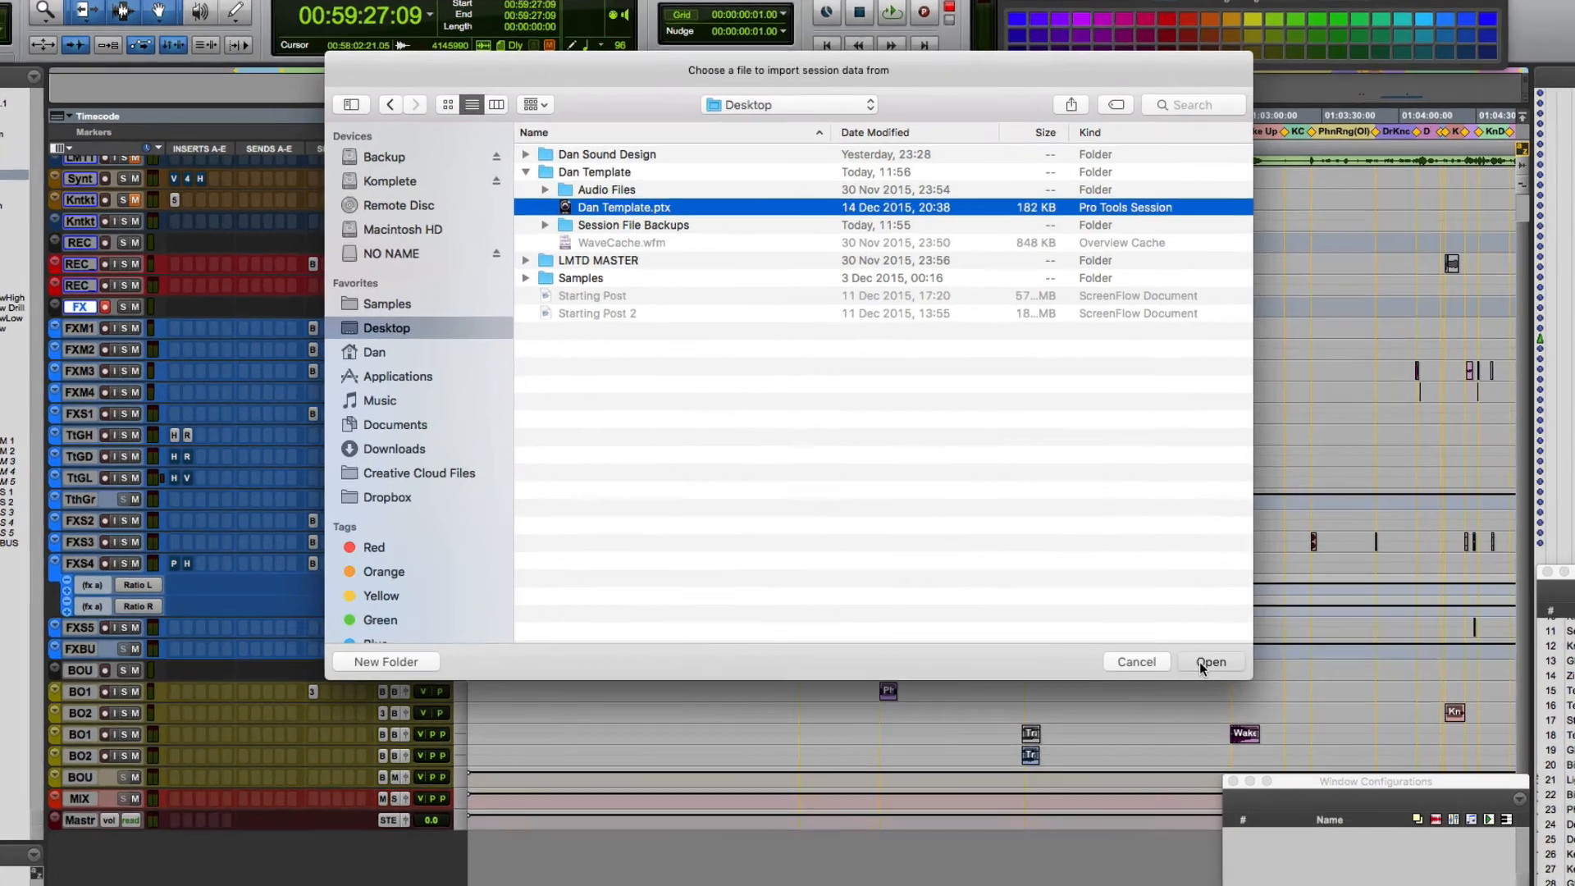
{"action": "left_click", "coordinate": [1159, 637]}
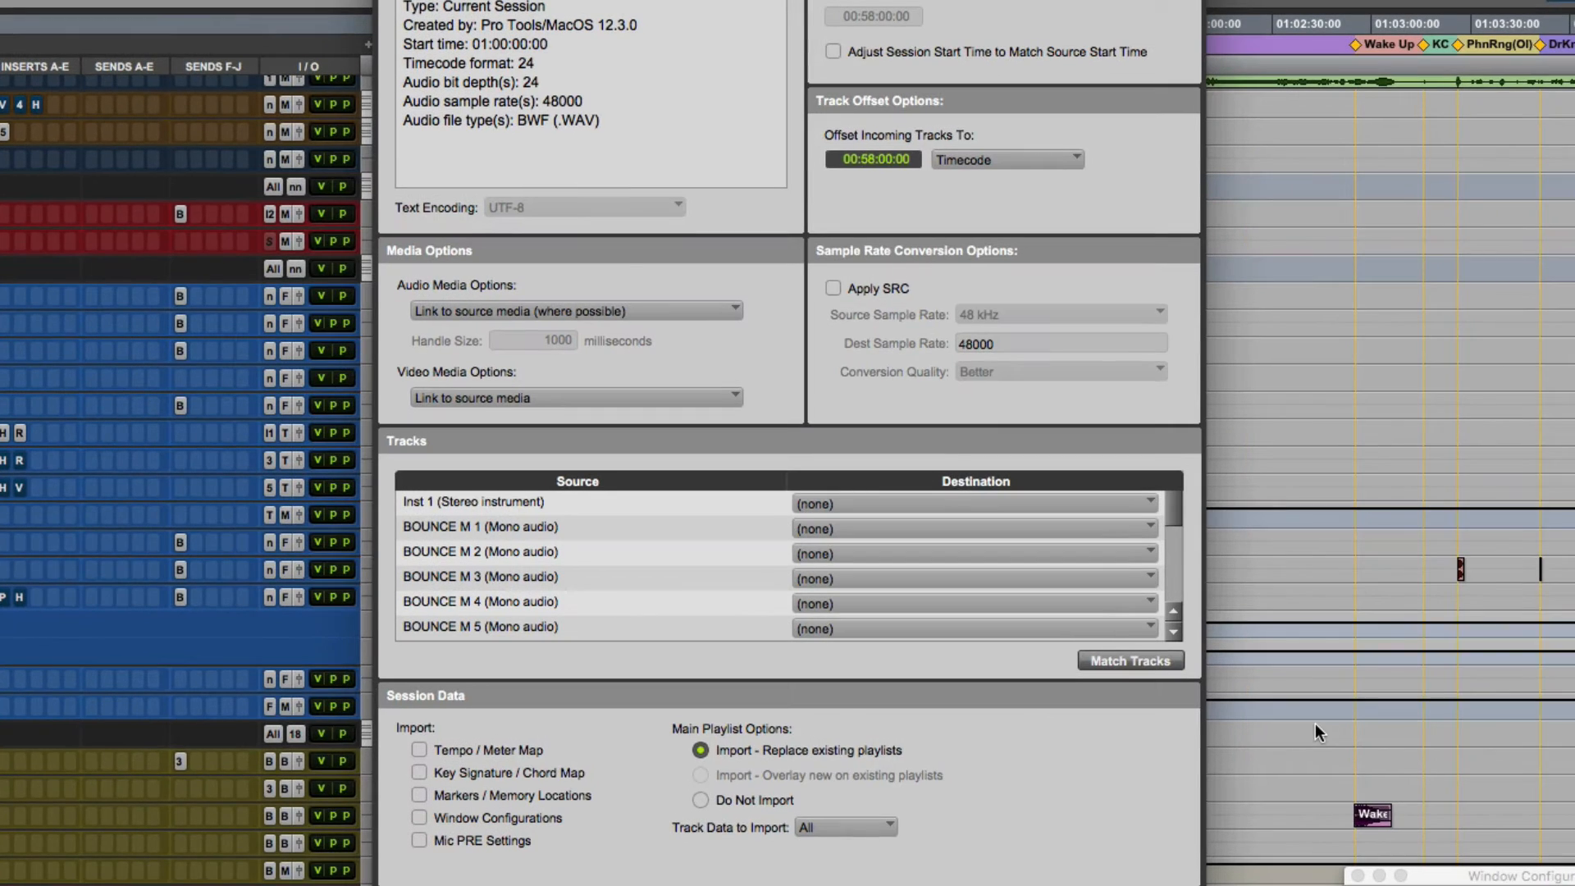
Check that every source track's destination is (none) and import only the window configurations from the template session.
{"action": "left_click_drag", "start_coordinate": [1178, 513], "coordinate": [1155, 583]}
{"action": "scroll", "coordinate": [945, 549], "scroll_direction": "up", "scroll_amount": 2}
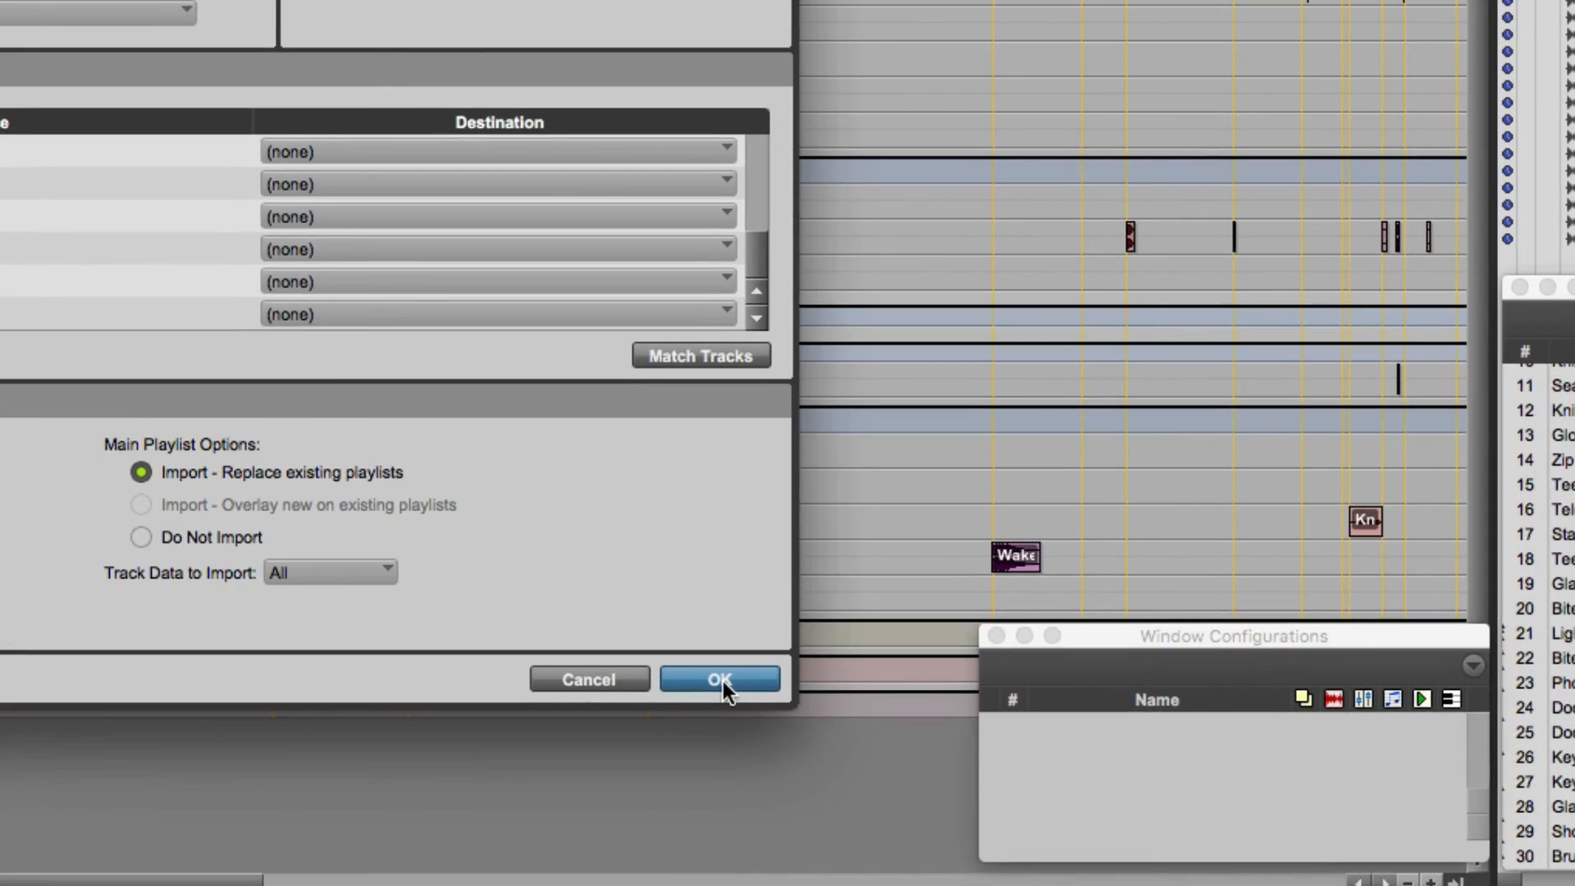
{"action": "left_click", "coordinate": [722, 681]}
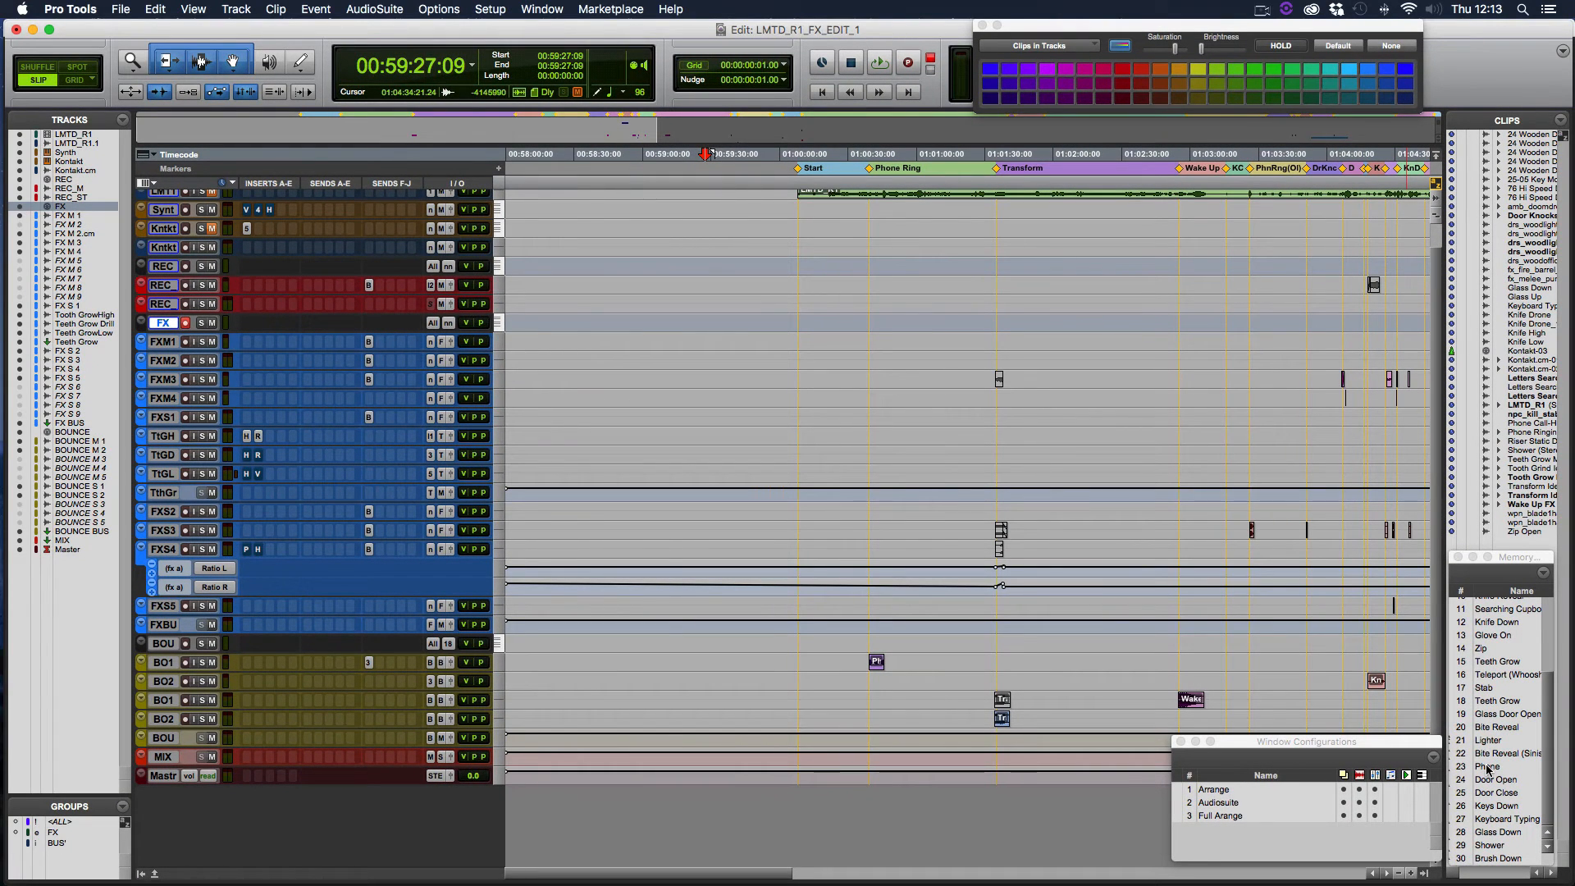
Recall memory location 1, Start, to move the edit cursor to the first marker.
{"action": "key", "text": "KP_Decimal"}
{"action": "key", "text": "KP_1"}
{"action": "key", "text": "KP_Decimal"}
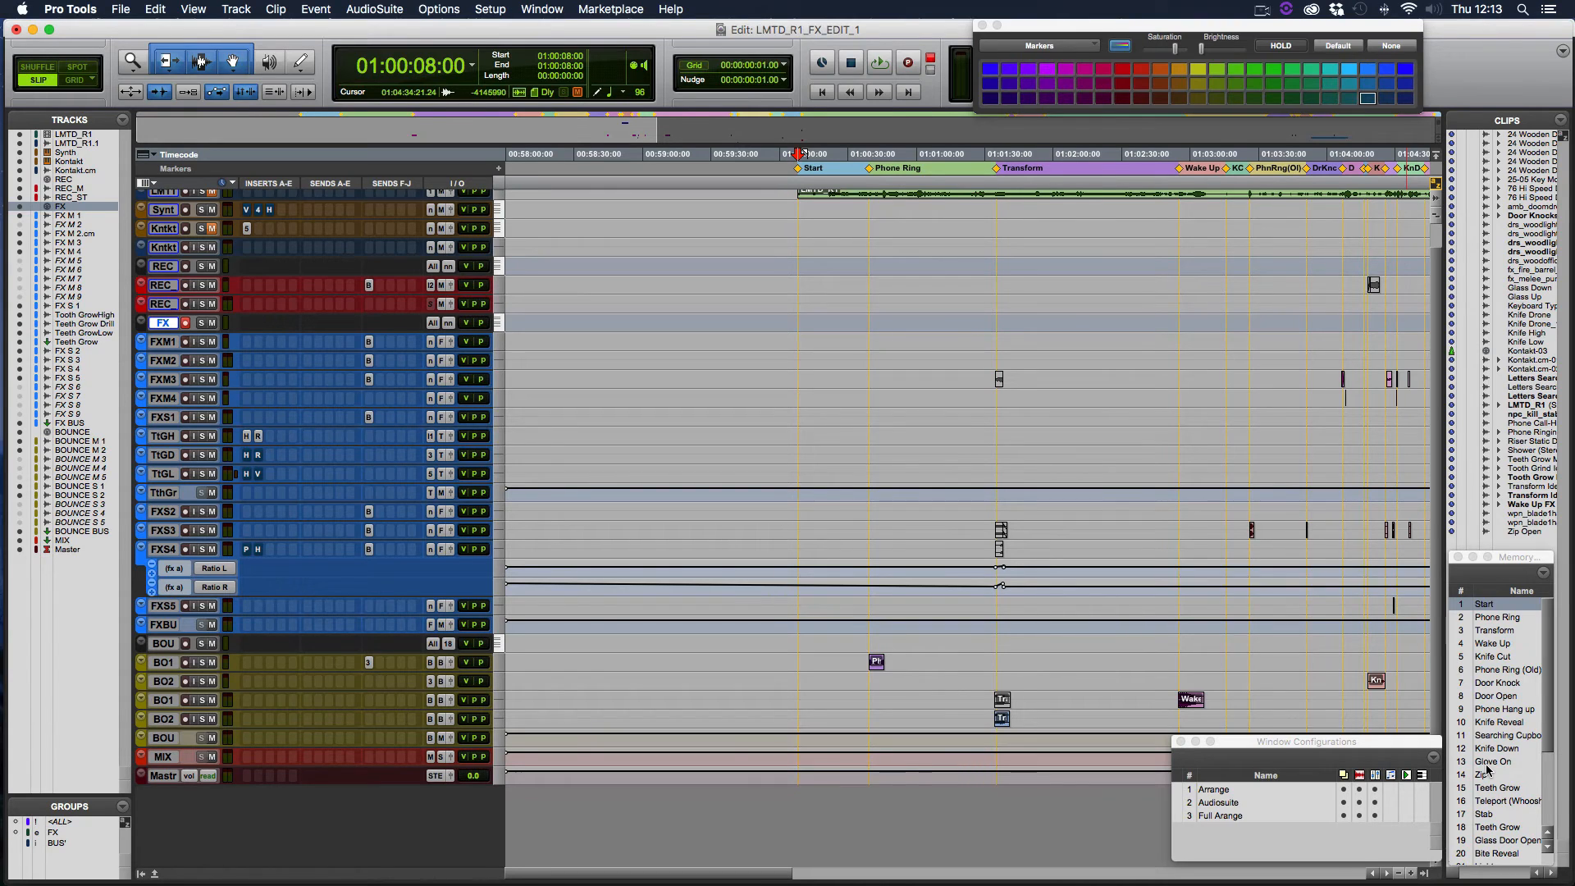
Recall window configuration 1, Arrange, and place the edit cursor ahead of the Start marker at about 00:59:49:07.
{"action": "key", "text": "KP_Decimal"}
{"action": "key", "text": "KP_1"}
{"action": "key", "text": "KP_Multiply"}
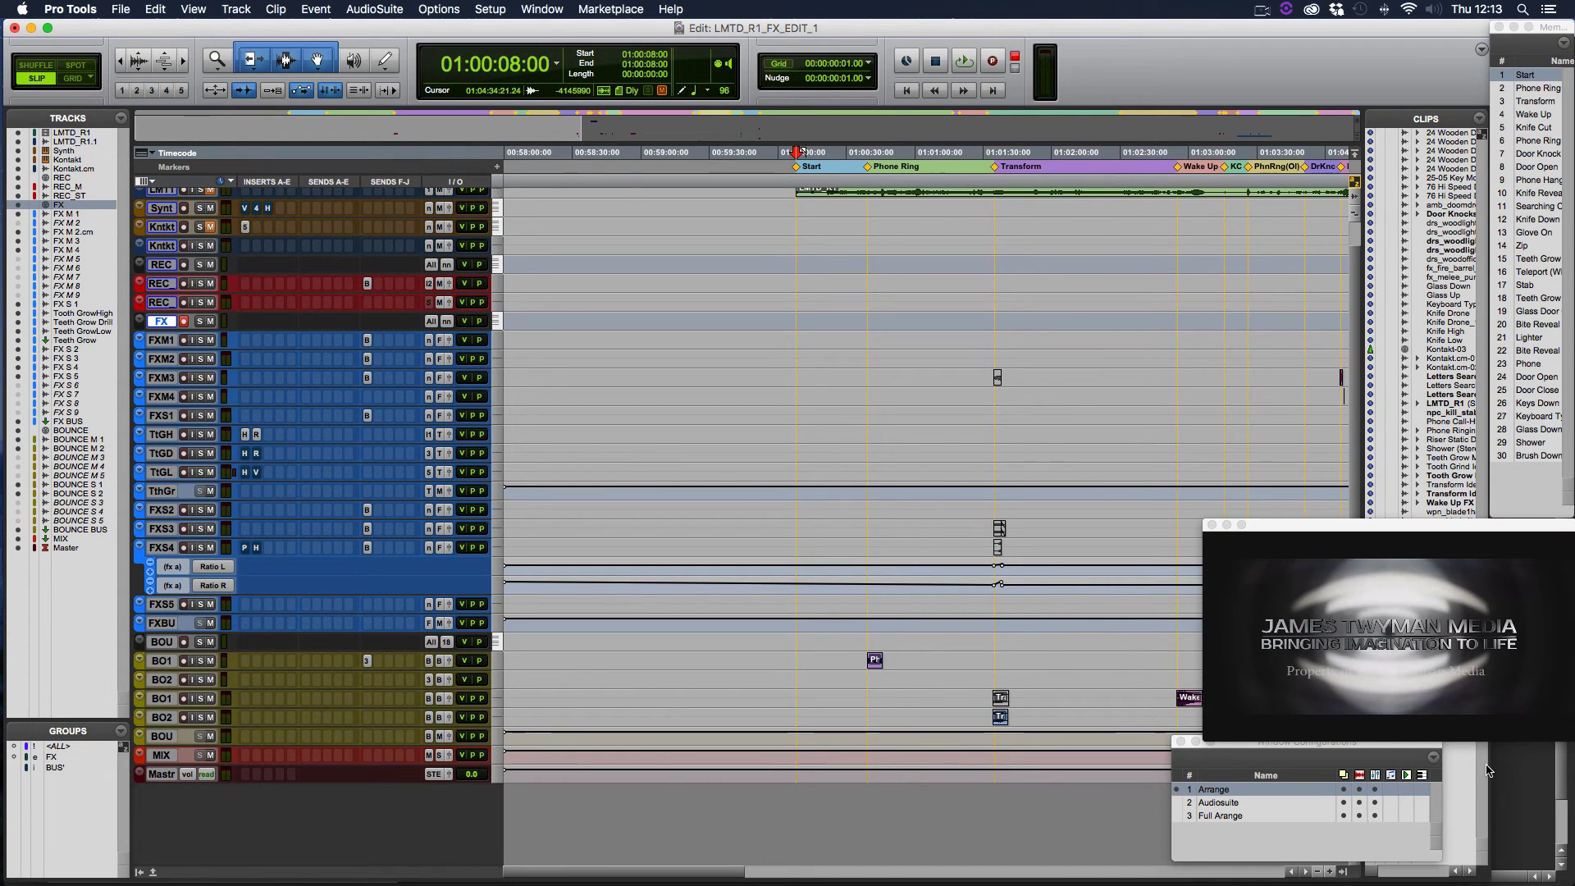
{"action": "left_click", "coordinate": [754, 205]}
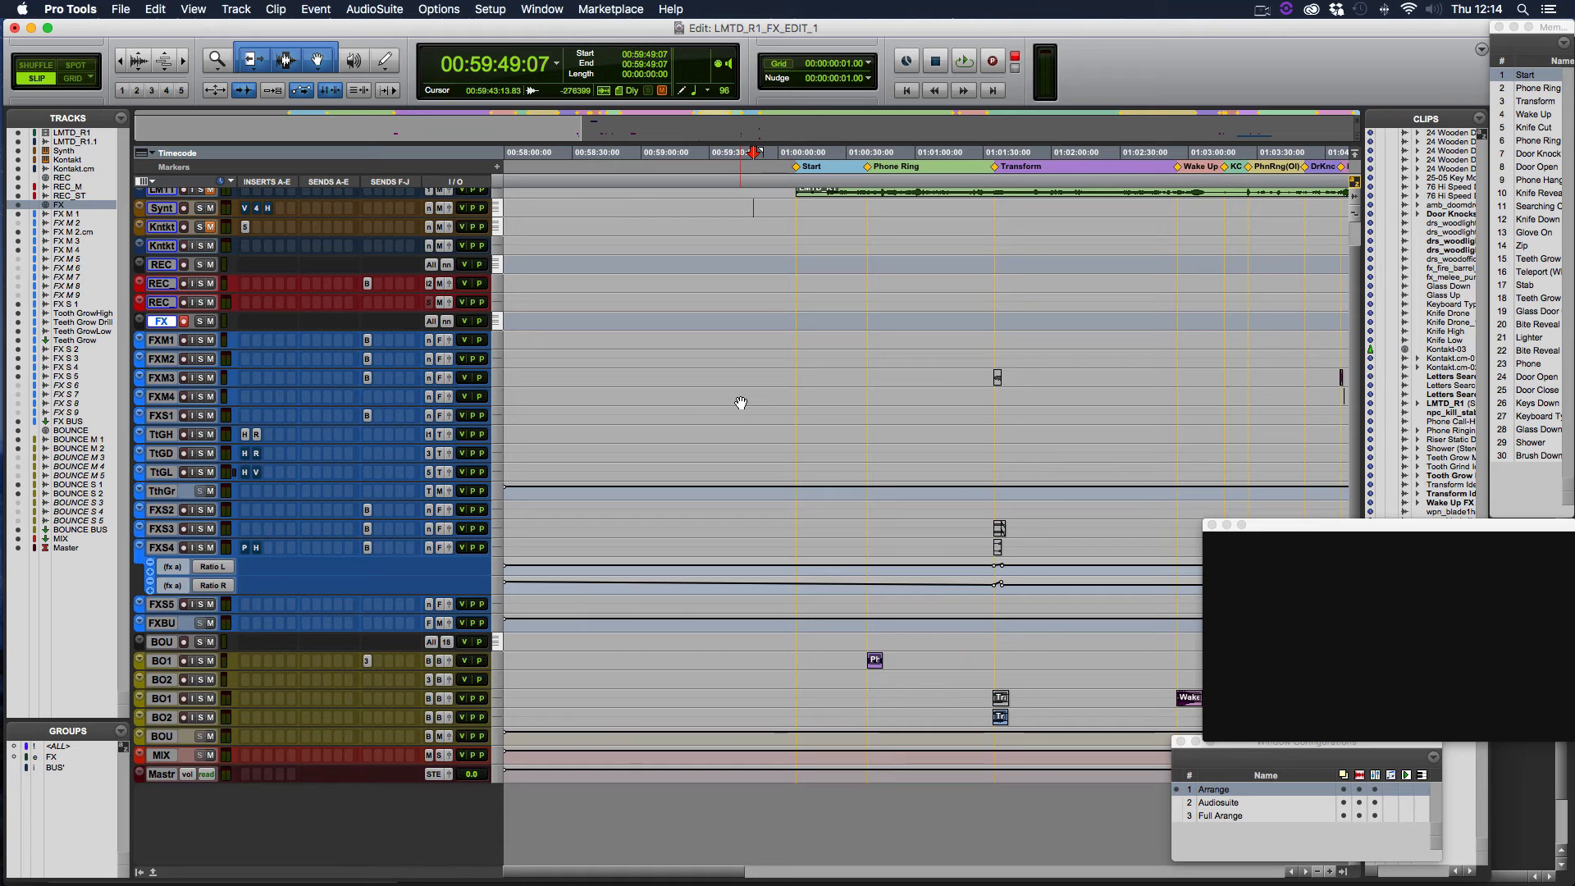
Recall window configuration 2, Audiosuite.
{"action": "key", "text": "KP_Decimal"}
{"action": "key", "text": "KP_2"}
{"action": "key", "text": "KP_Multiply"}
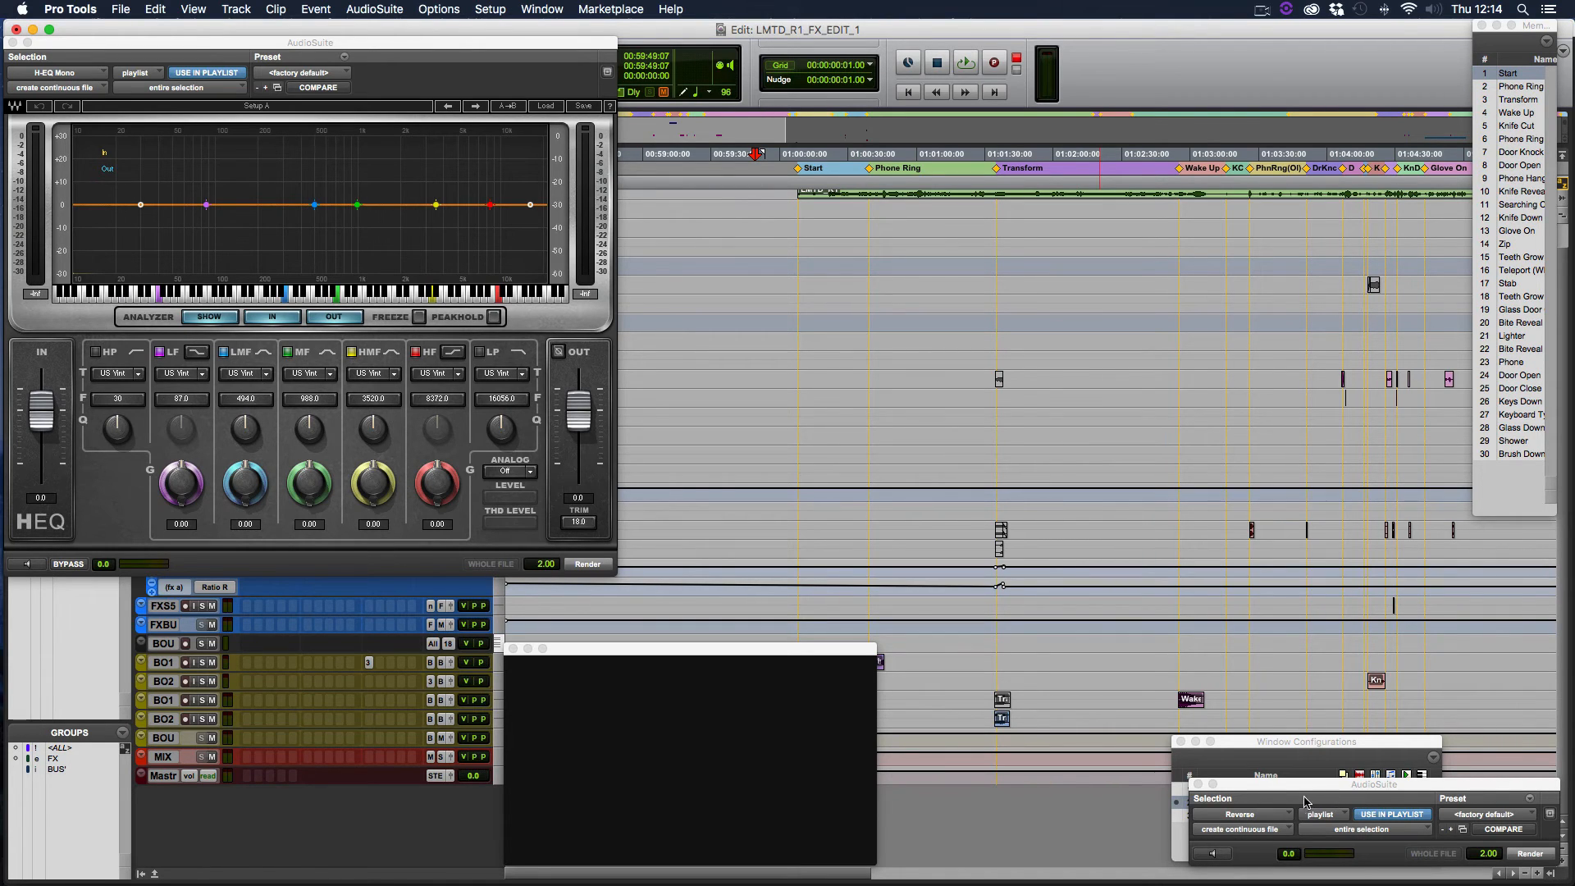
Move the overlapping Window Configurations list clear and close both AudioSuite windows, the video window and the Memory Locations window.
{"action": "left_click_drag", "start_coordinate": [1300, 789], "coordinate": [985, 775]}
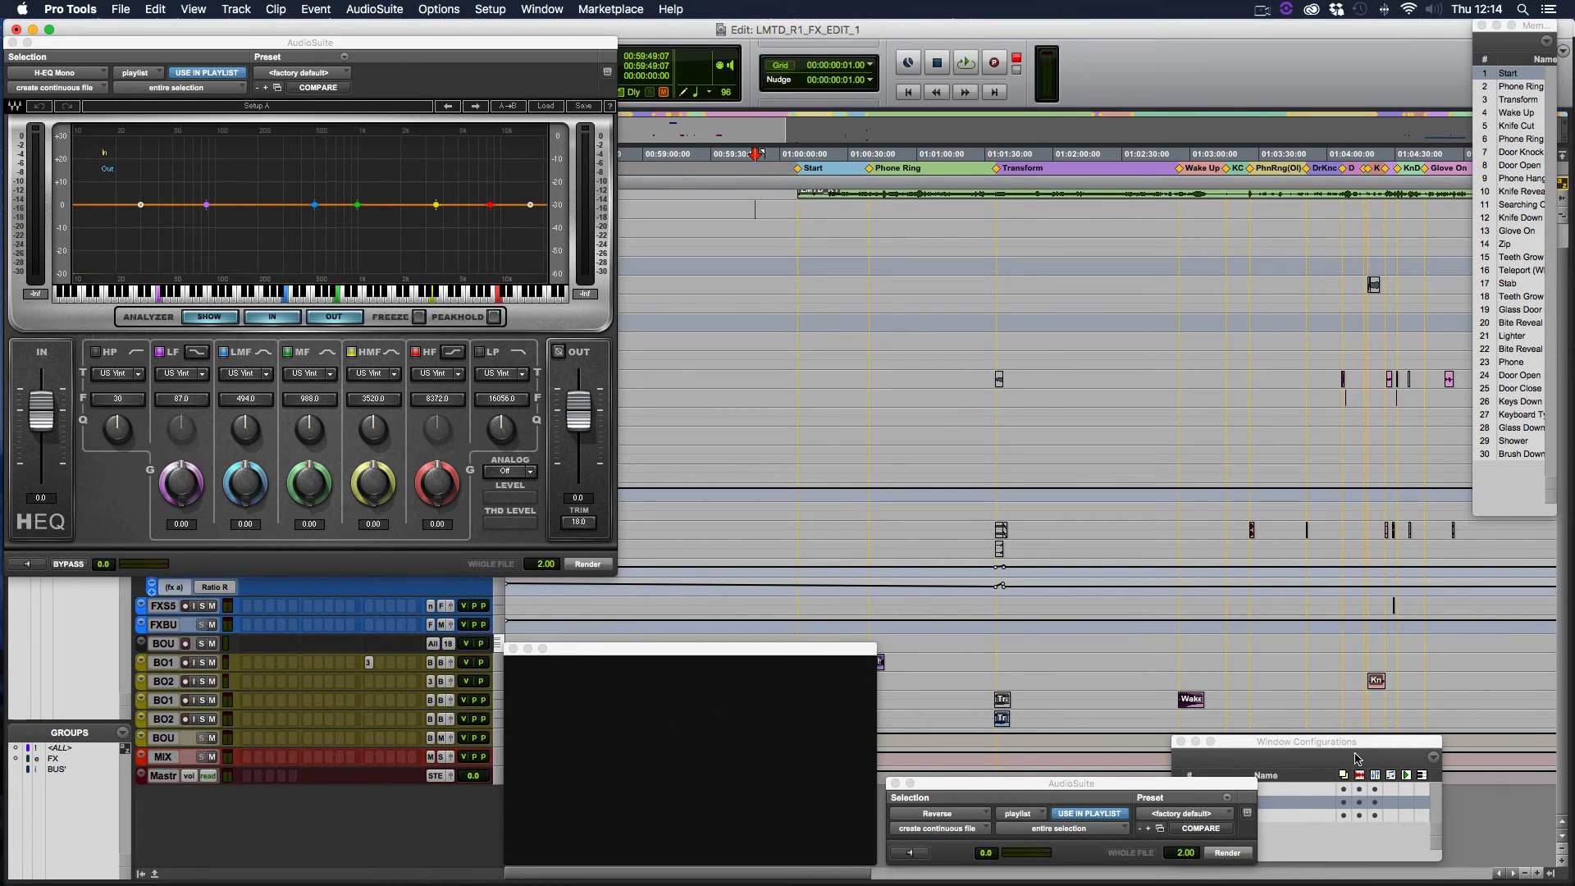
{"action": "left_click_drag", "start_coordinate": [1355, 757], "coordinate": [1445, 671]}
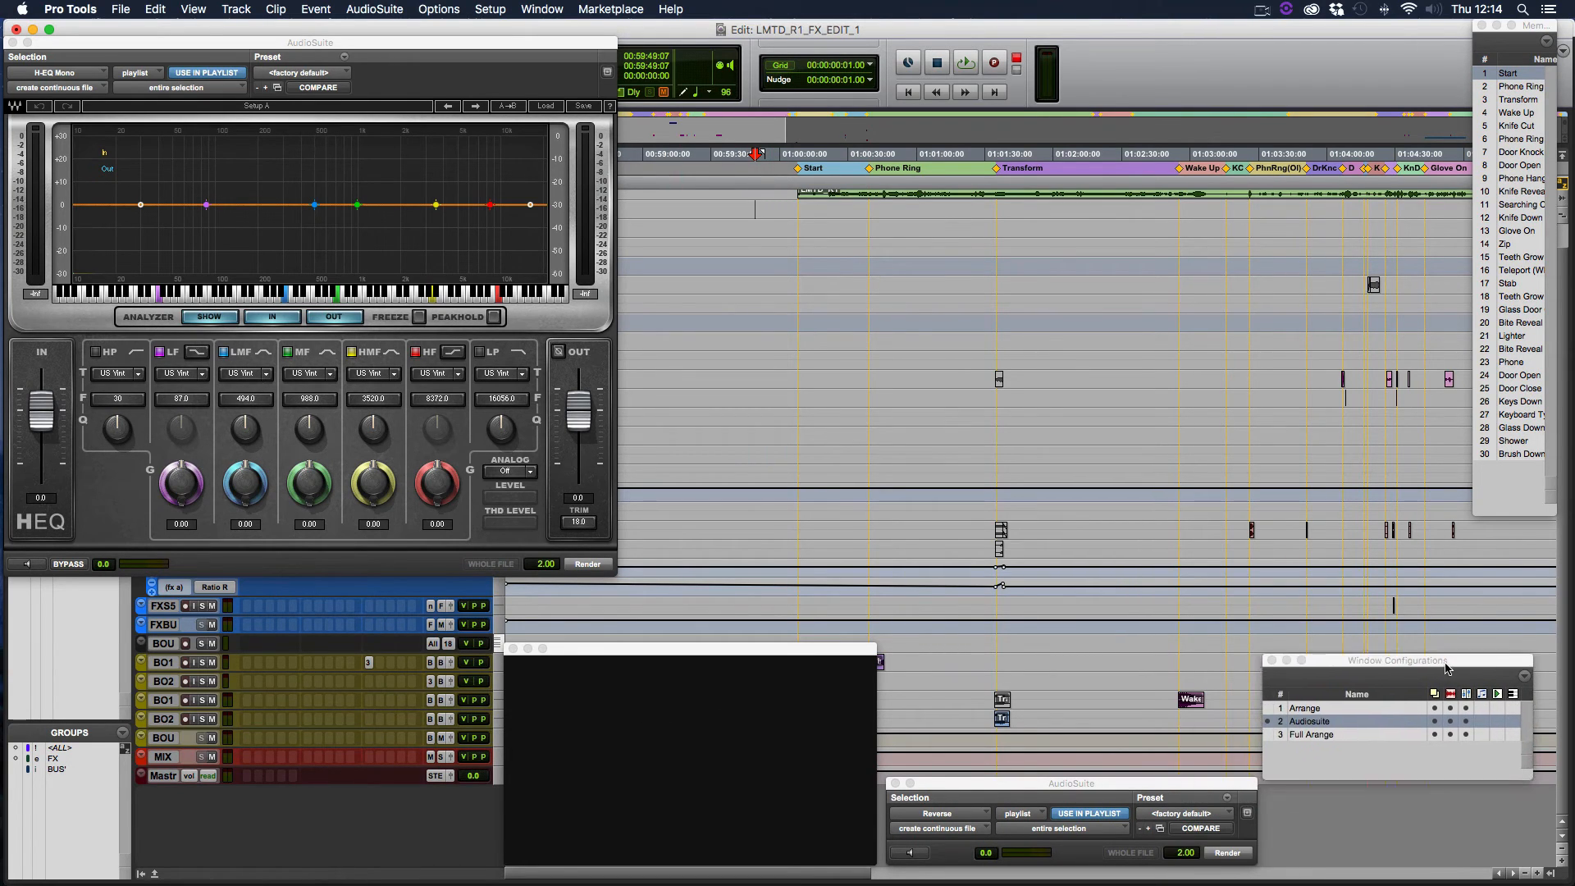
{"action": "left_click", "coordinate": [896, 784]}
{"action": "left_click", "coordinate": [513, 649]}
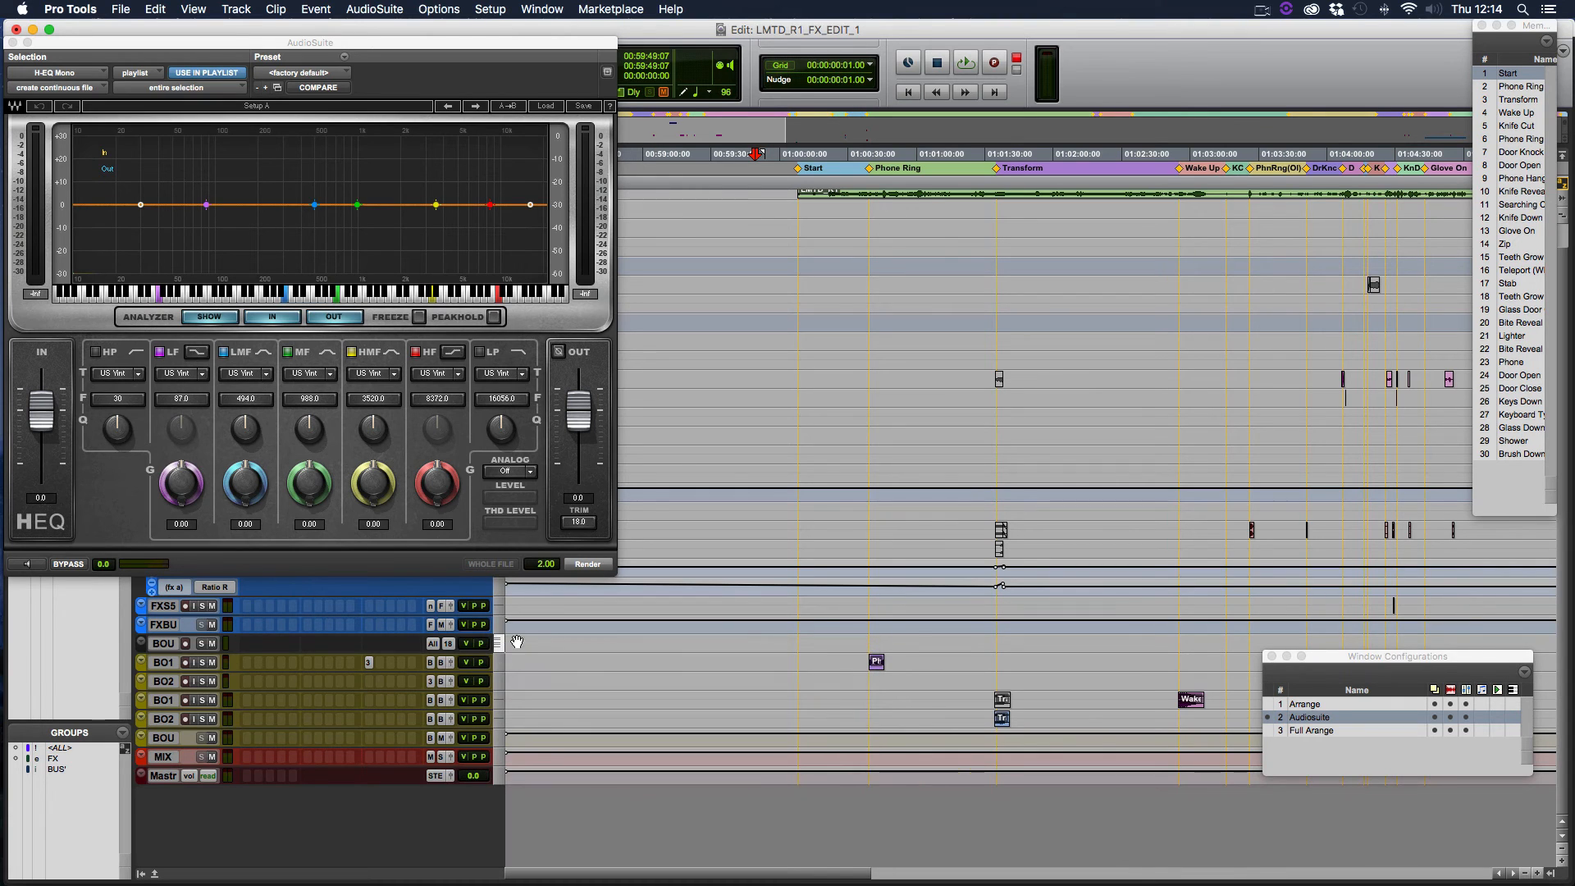
{"action": "left_click", "coordinate": [11, 41]}
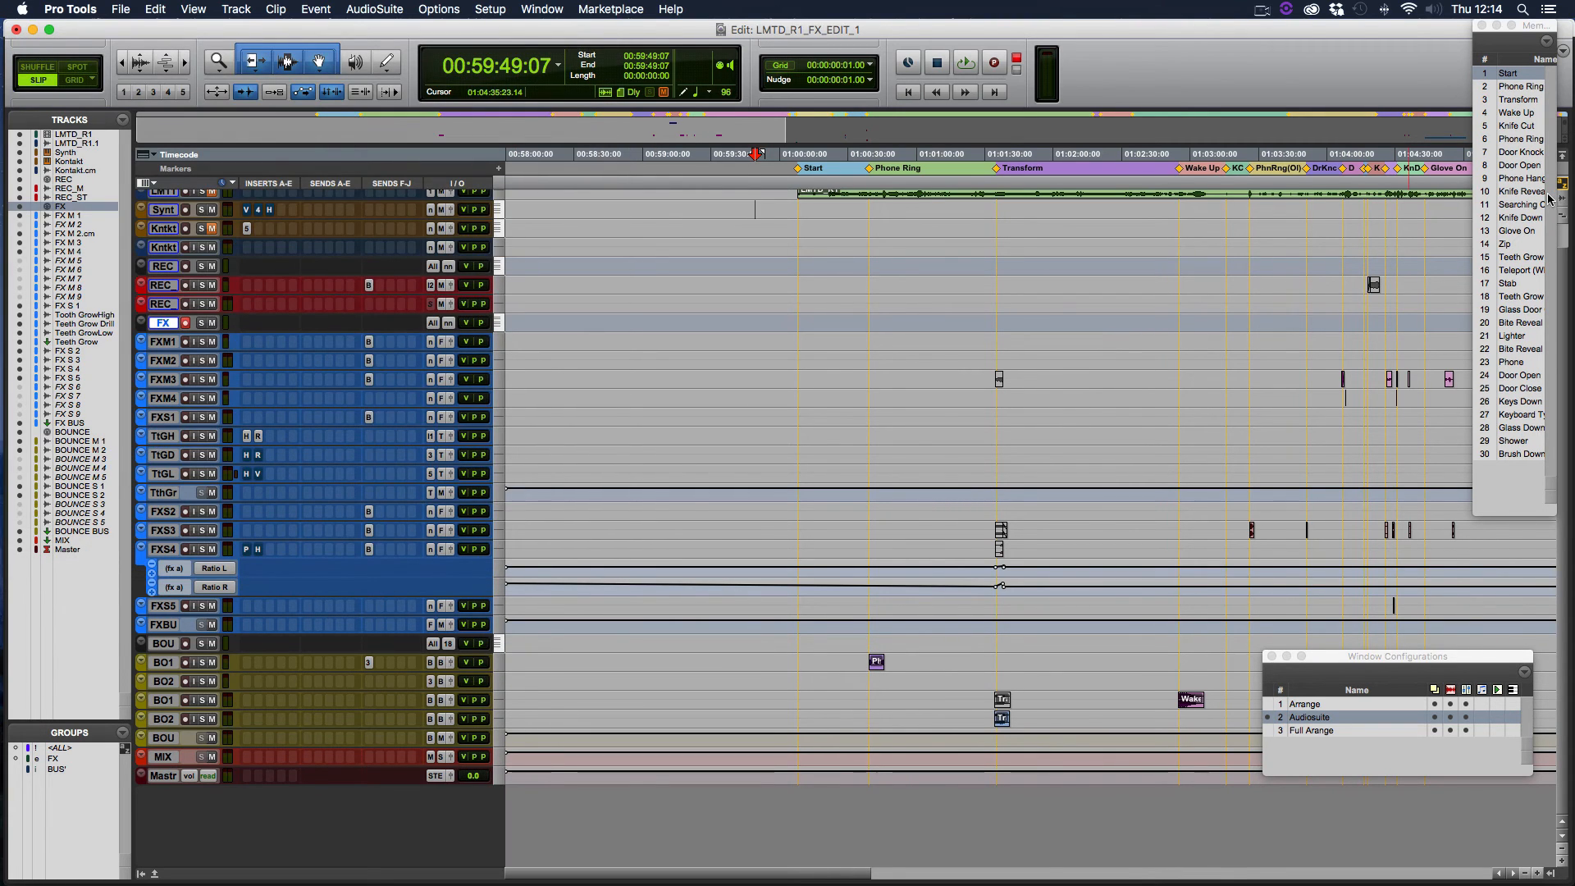
{"action": "left_click", "coordinate": [1483, 26]}
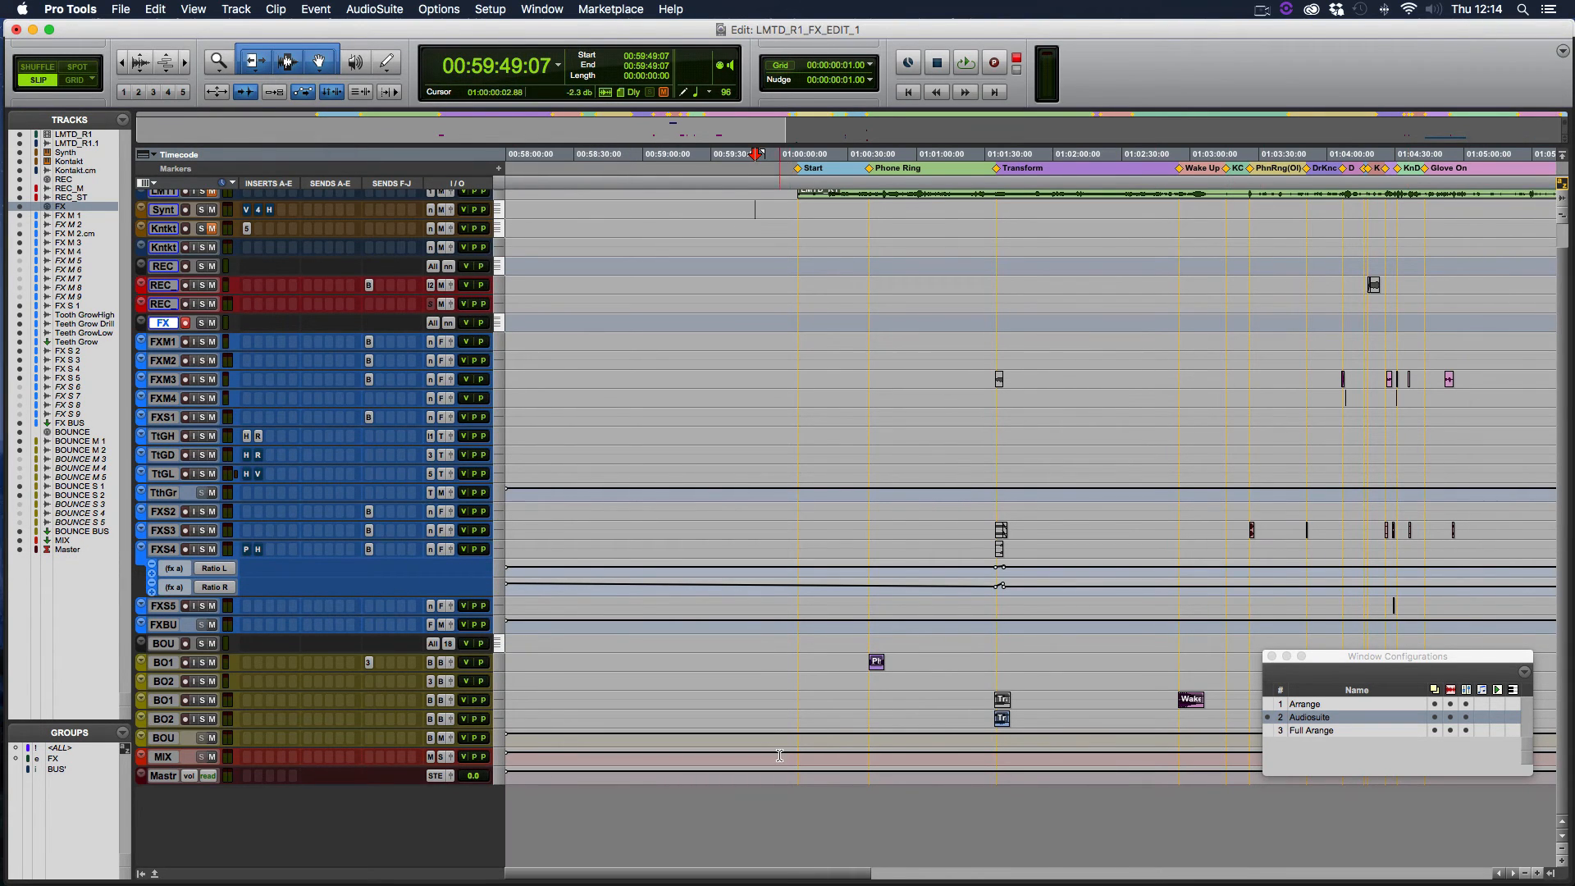
Hide the track and group lists in the Edit window and move the Window Configurations list below the tracks.
{"action": "left_click", "coordinate": [145, 873]}
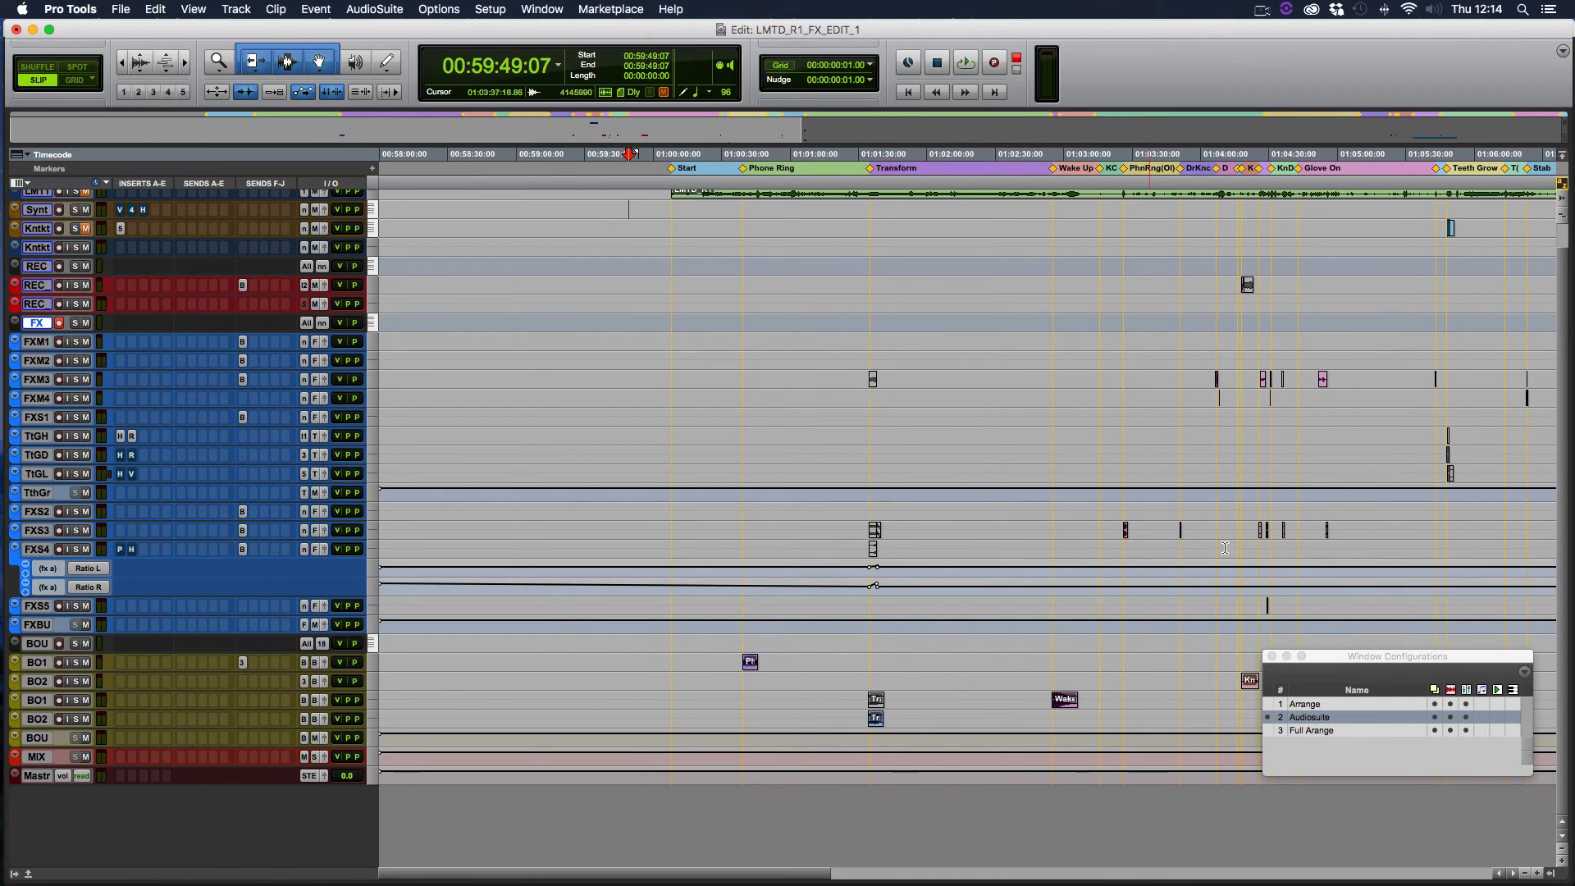
{"action": "left_click_drag", "start_coordinate": [1378, 657], "coordinate": [1180, 751]}
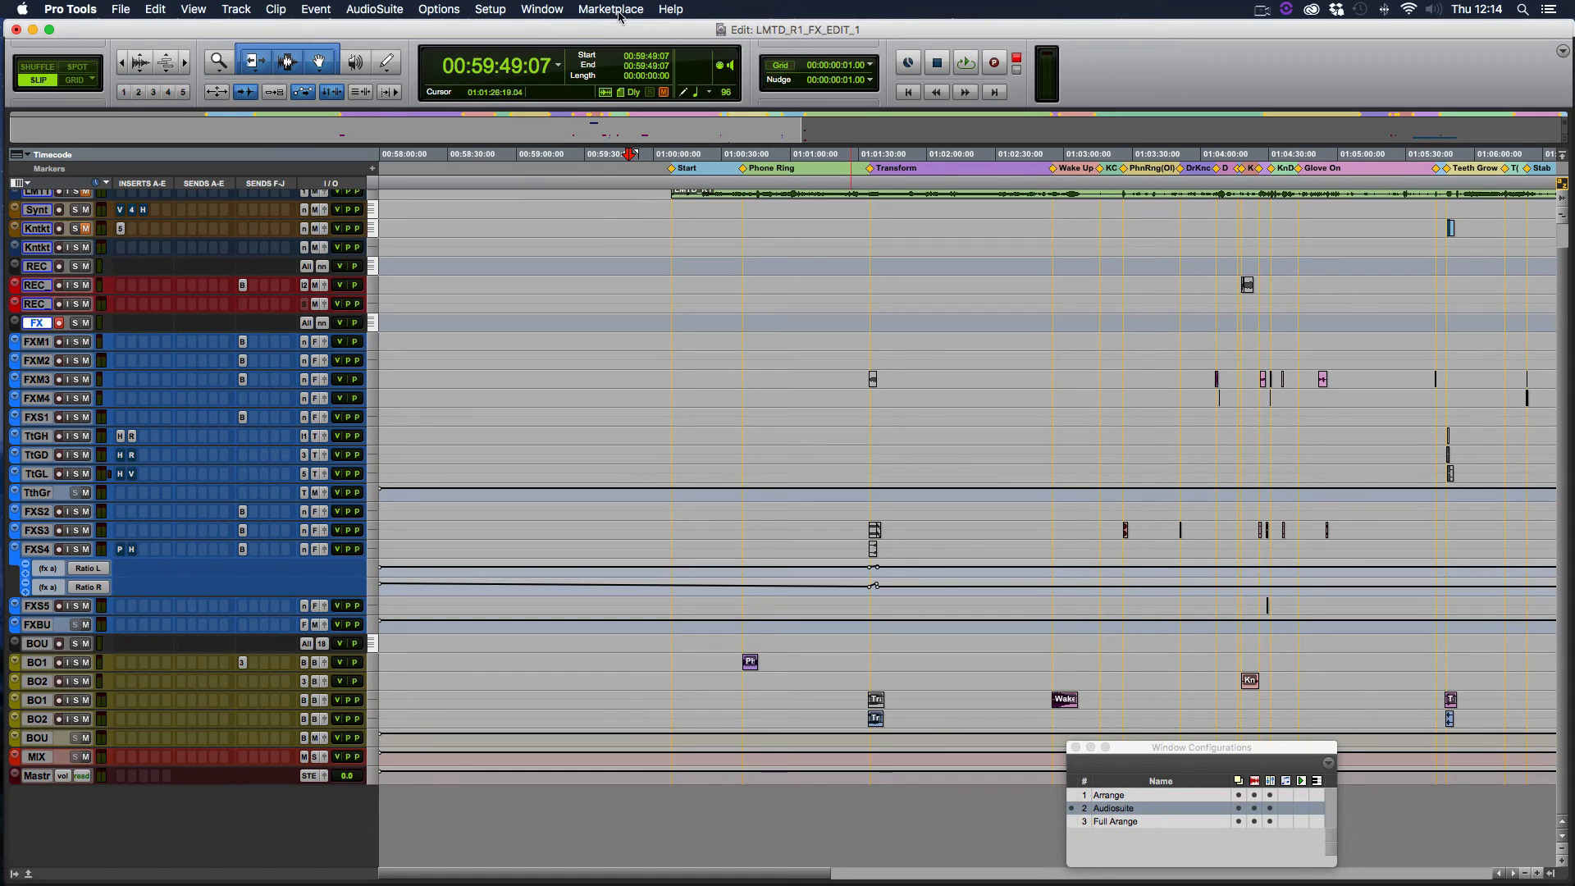
Examine the available commands for creating, updating and auto-updating window configurations without choosing one.
{"action": "left_click", "coordinate": [539, 10]}
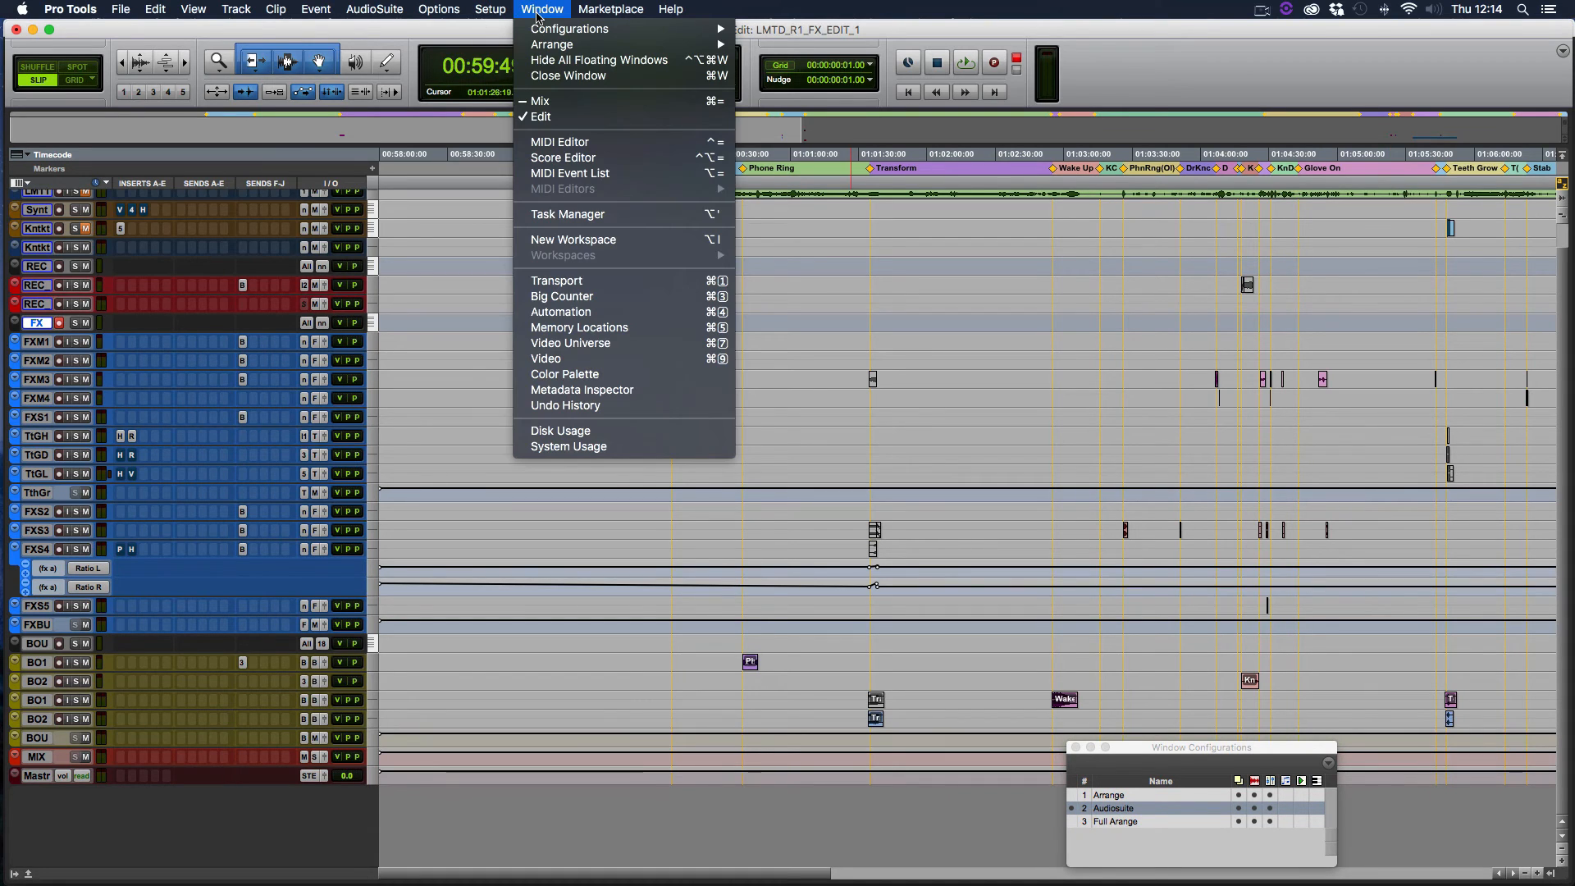
{"action": "mouse_move", "coordinate": [545, 29]}
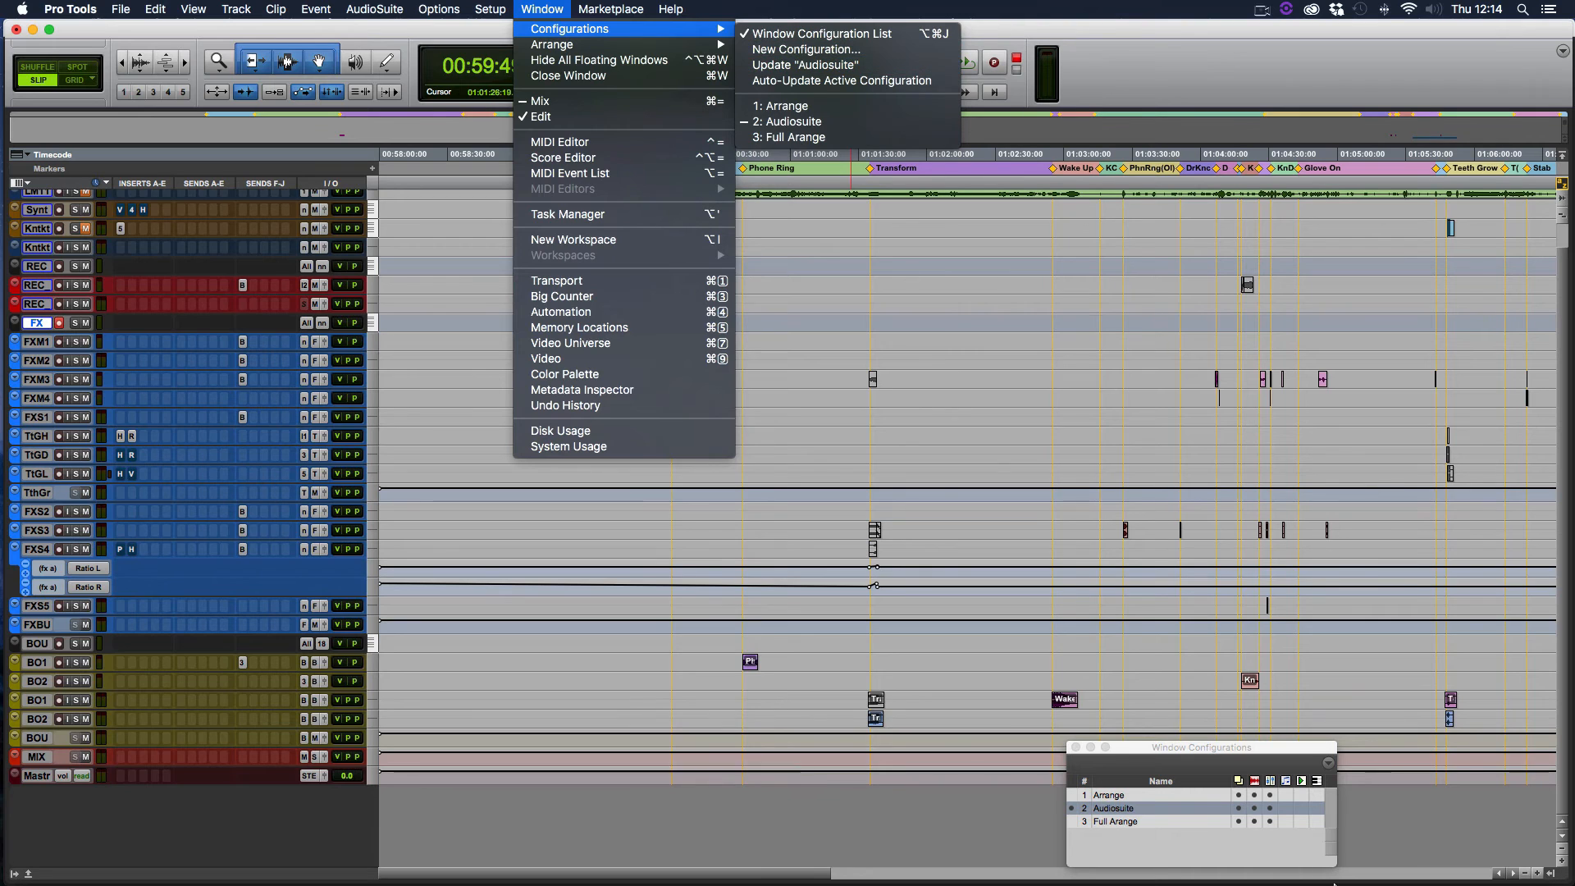
{"action": "left_click", "coordinate": [1241, 855]}
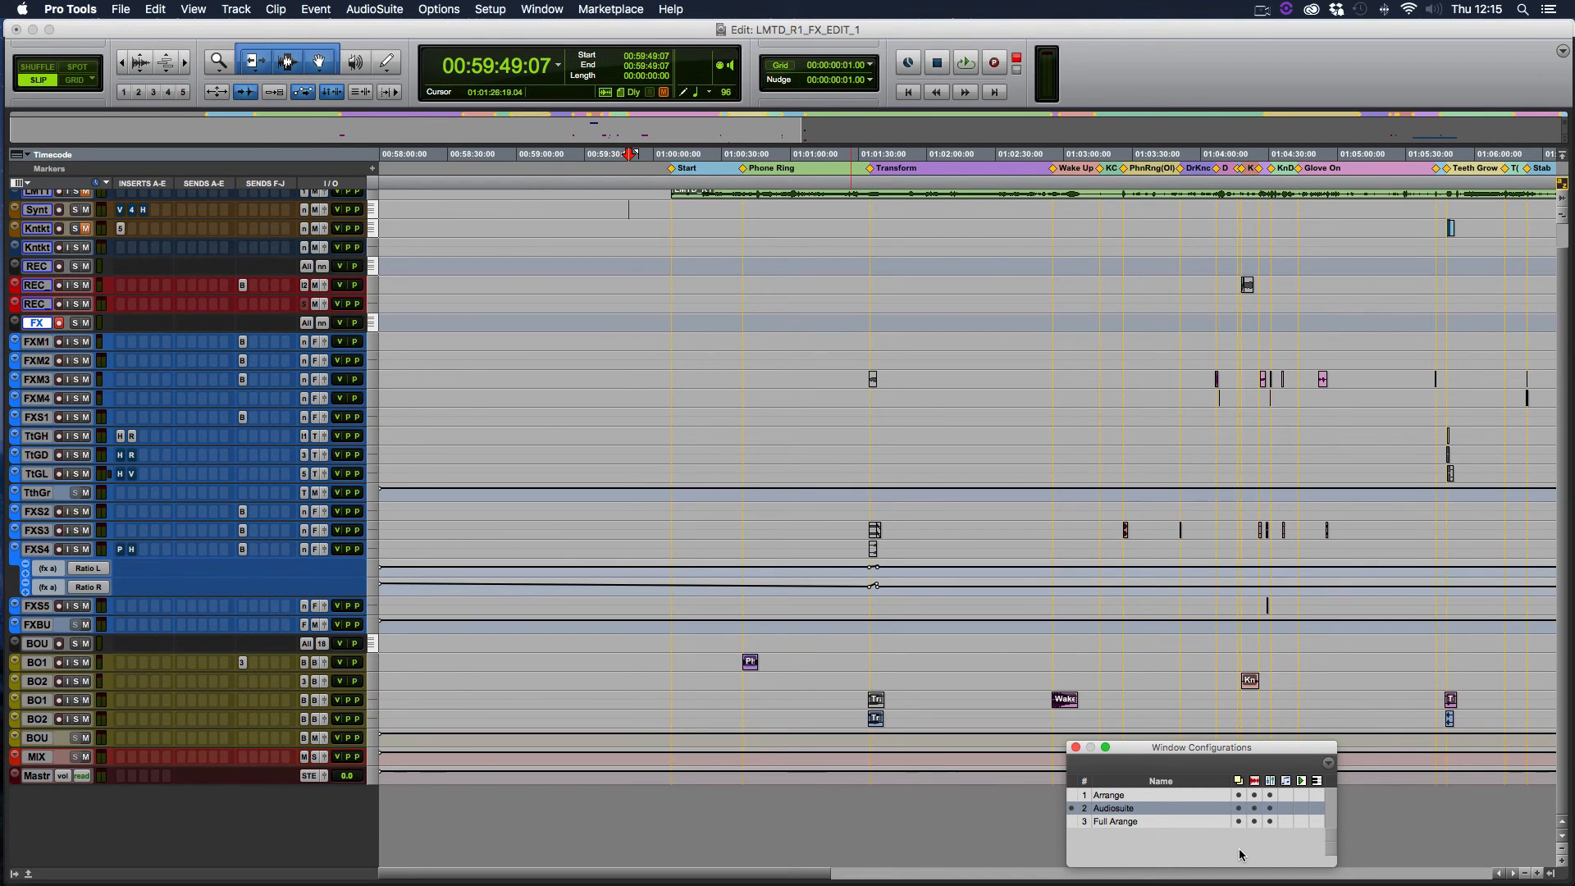
Create window configuration 4 from the current window layout, including display settings, and name it Nothing.
{"action": "key", "text": "KP_Decimal"}
{"action": "key", "text": "KP_4"}
{"action": "key", "text": "KP_Add"}
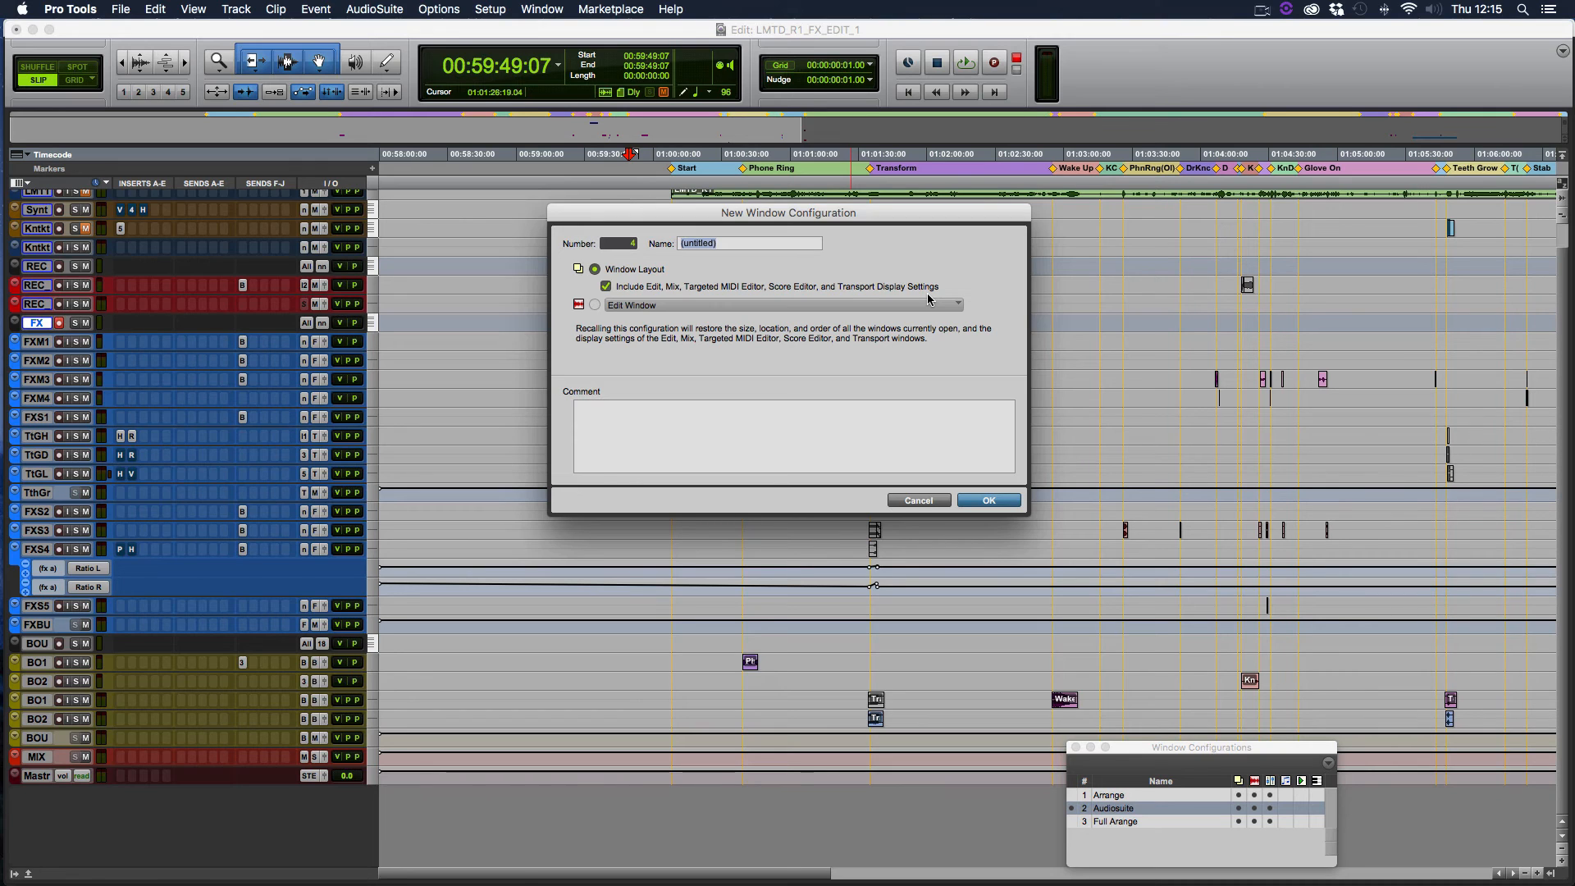
{"action": "type", "text": "Nothing"}
{"action": "left_click", "coordinate": [995, 499]}
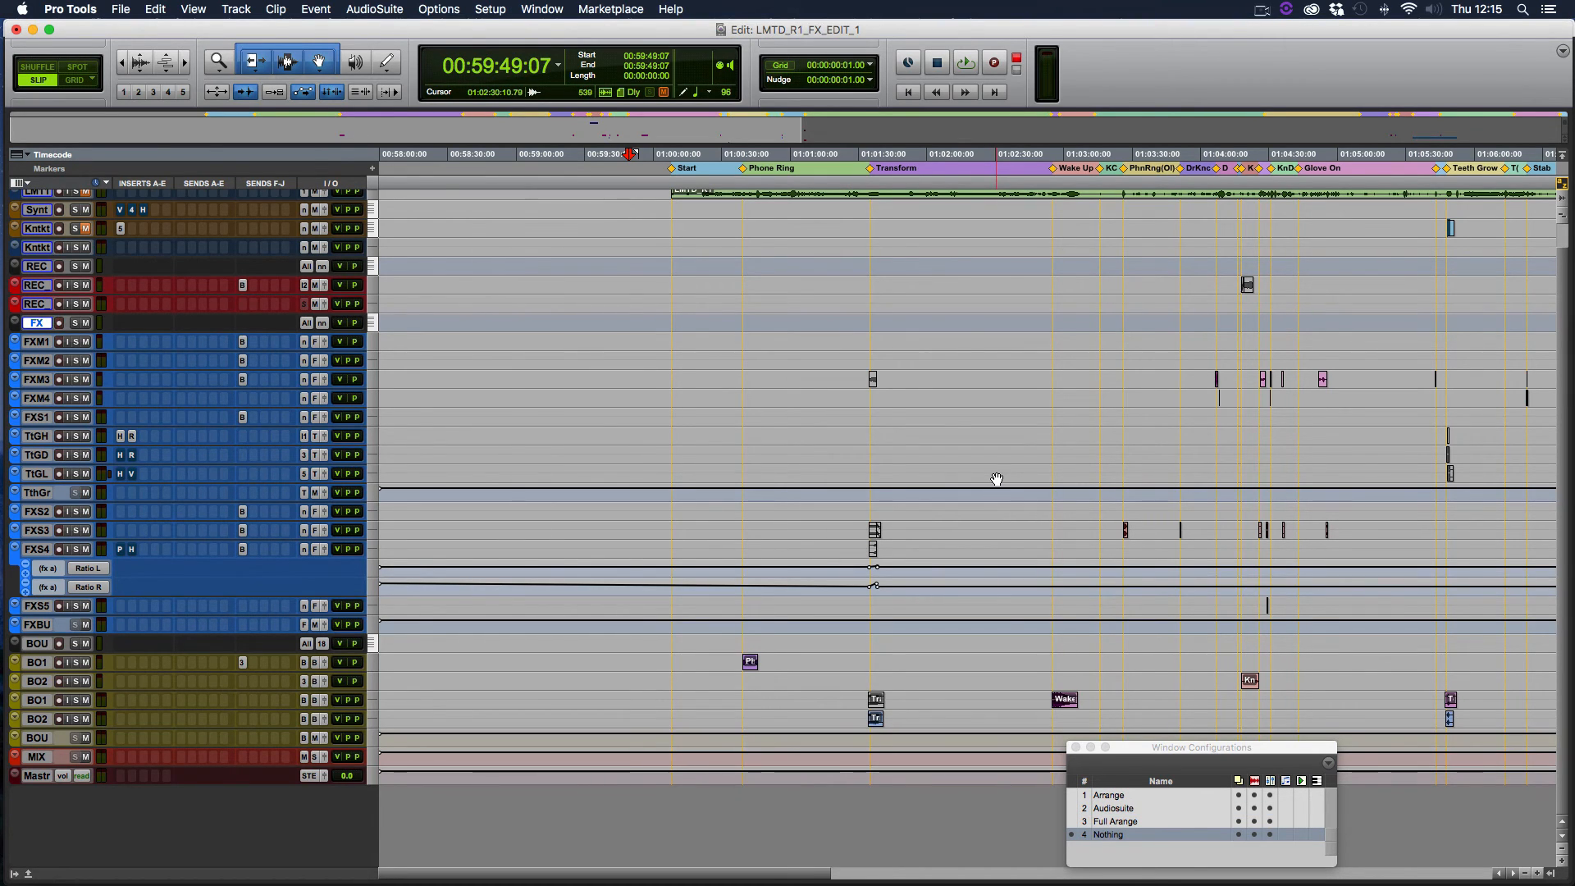
Recall window configuration 3, Full Arange, and switch back to configuration 4, Nothing.
{"action": "key", "text": "KP_Decimal"}
{"action": "key", "text": "KP_3"}
{"action": "key", "text": "KP_Multiply"}
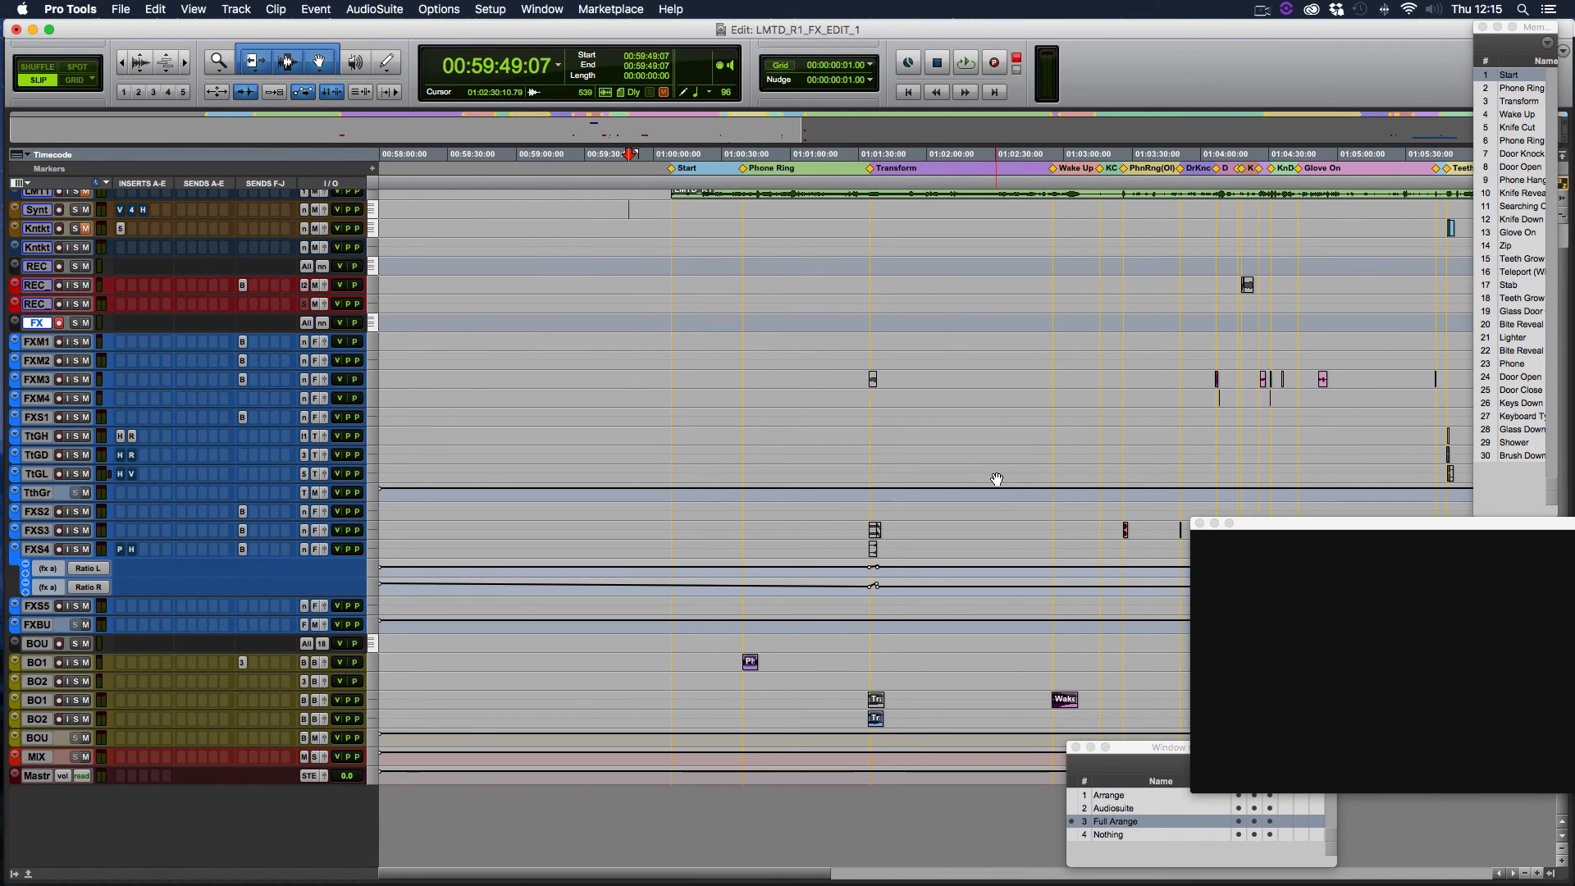
{"action": "key", "text": "KP_Decimal"}
{"action": "key", "text": "KP_4"}
{"action": "key", "text": "KP_Multiply"}
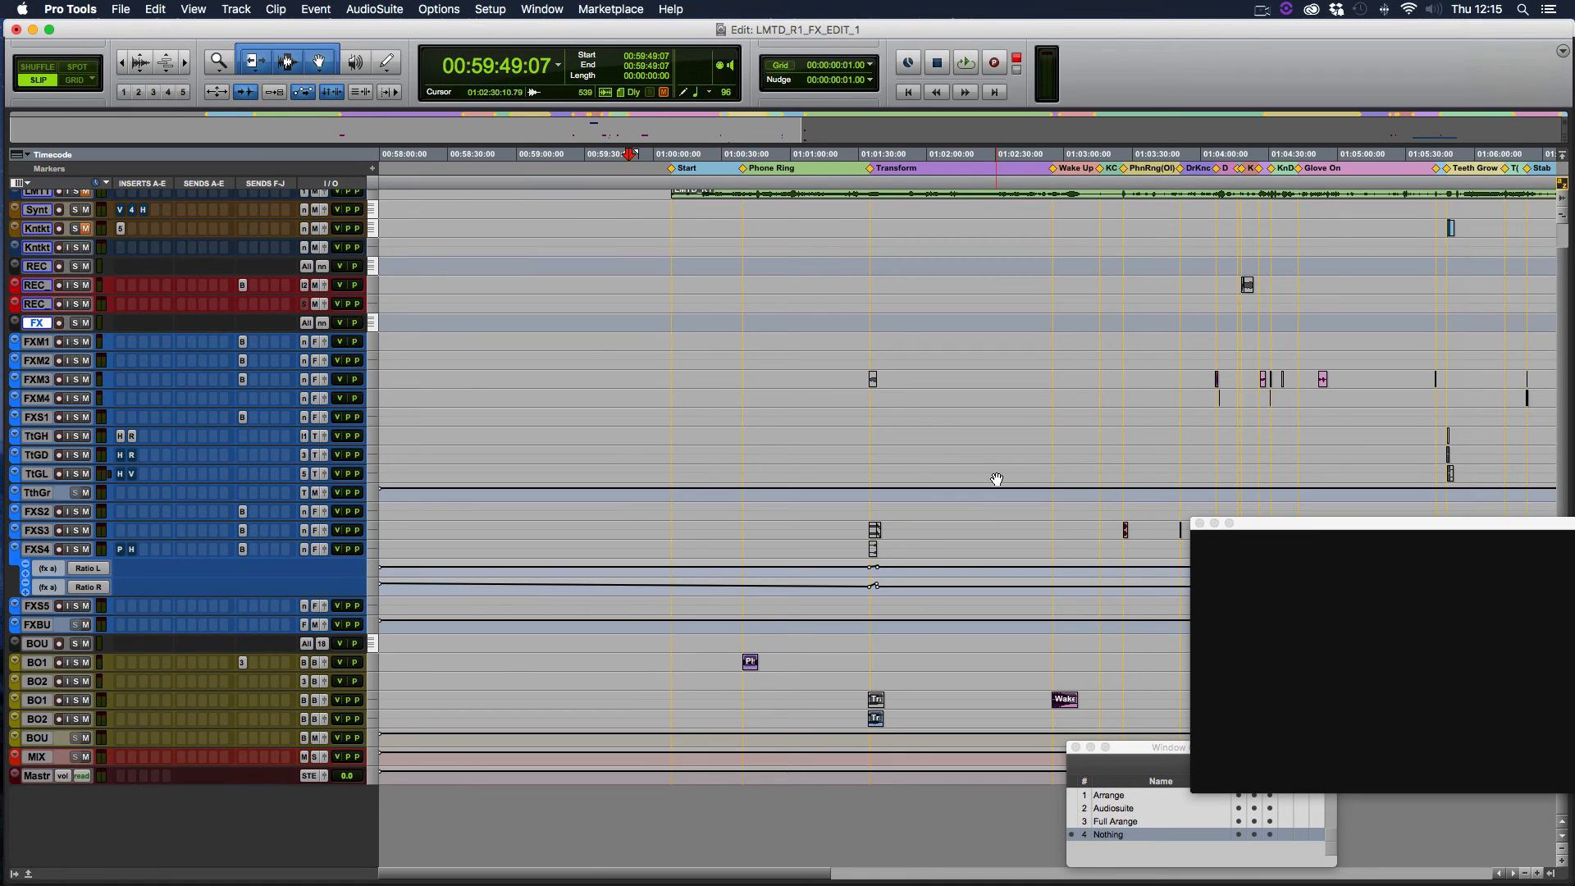
Close the video window and increase the height of the LMTD_R1 video track.
{"action": "left_click", "coordinate": [1204, 524]}
{"action": "scroll", "coordinate": [59, 351], "scroll_direction": "up", "scroll_amount": 1}
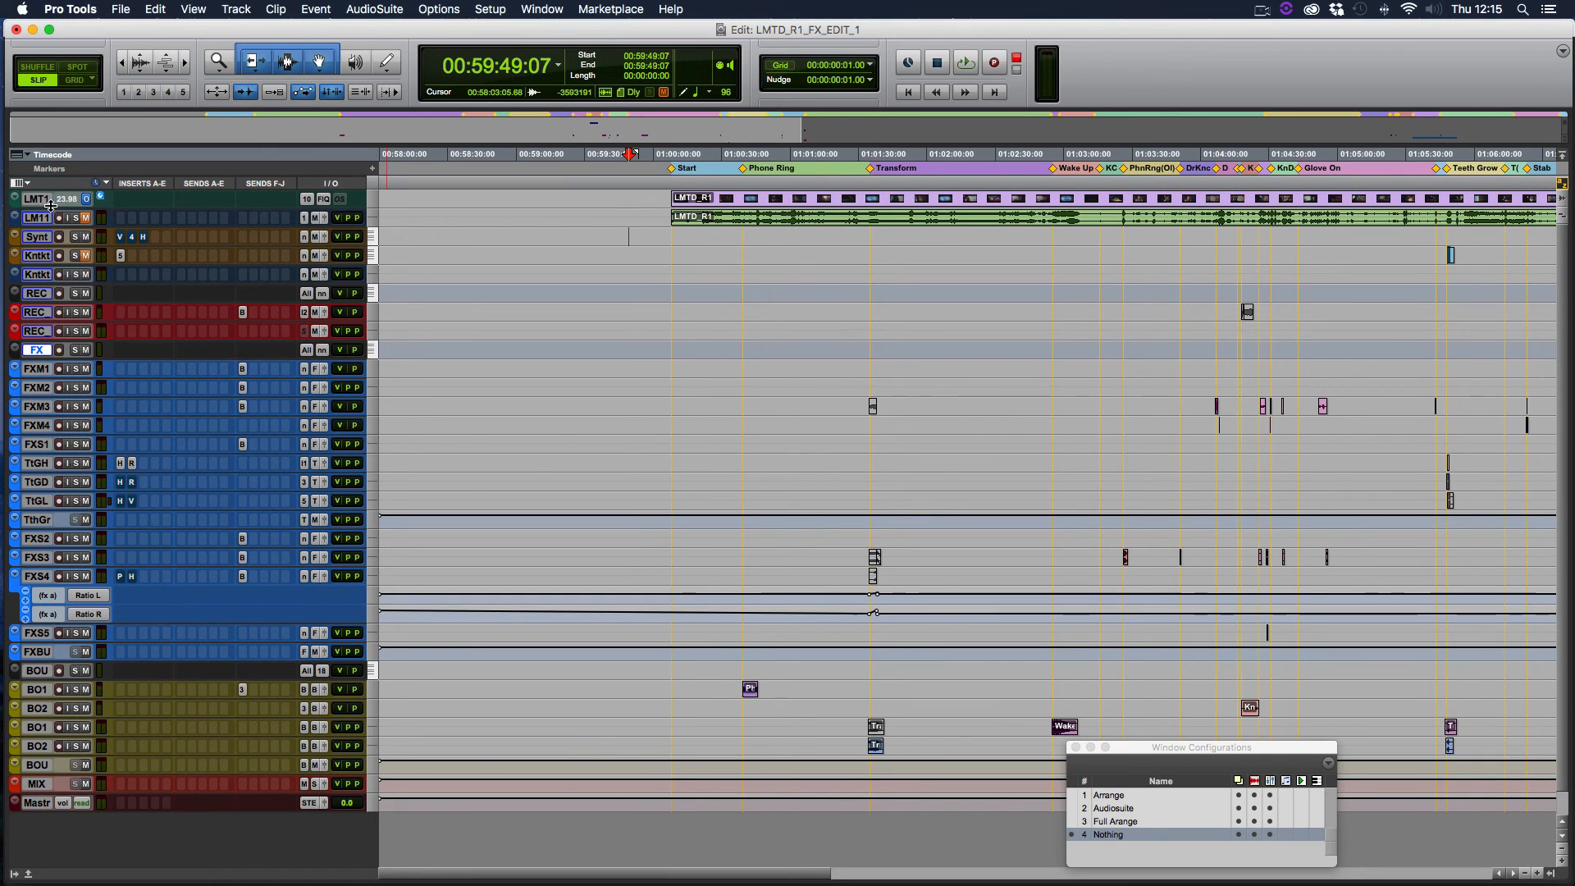
{"action": "left_click_drag", "start_coordinate": [51, 209], "coordinate": [51, 285]}
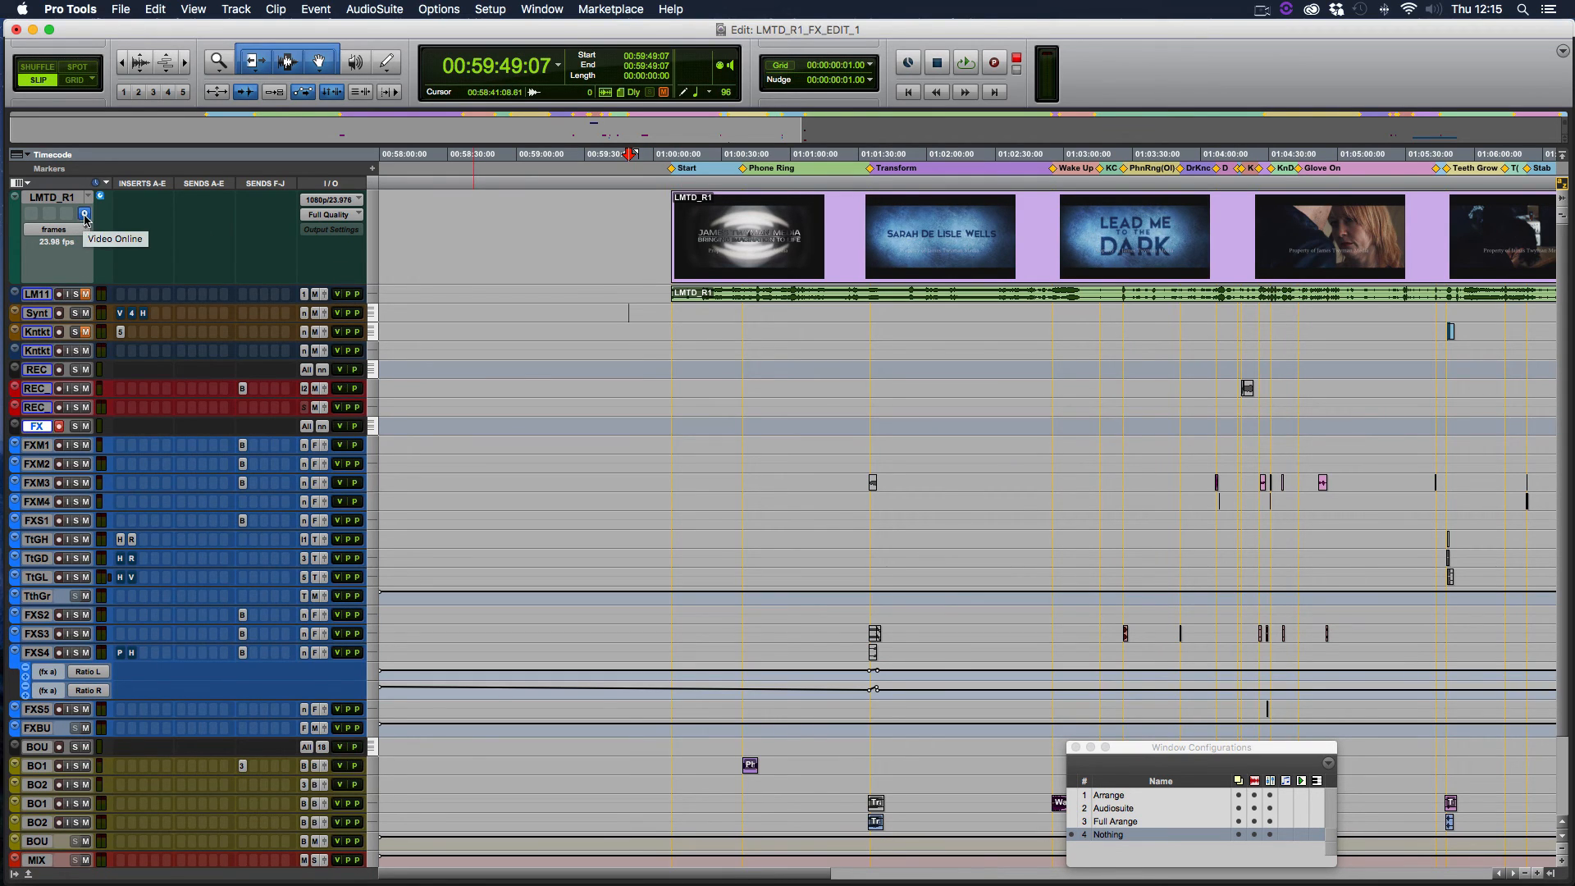
Take the LMTD_R1 video track offline and update the Nothing window configuration with the current layout.
{"action": "left_click", "coordinate": [84, 215]}
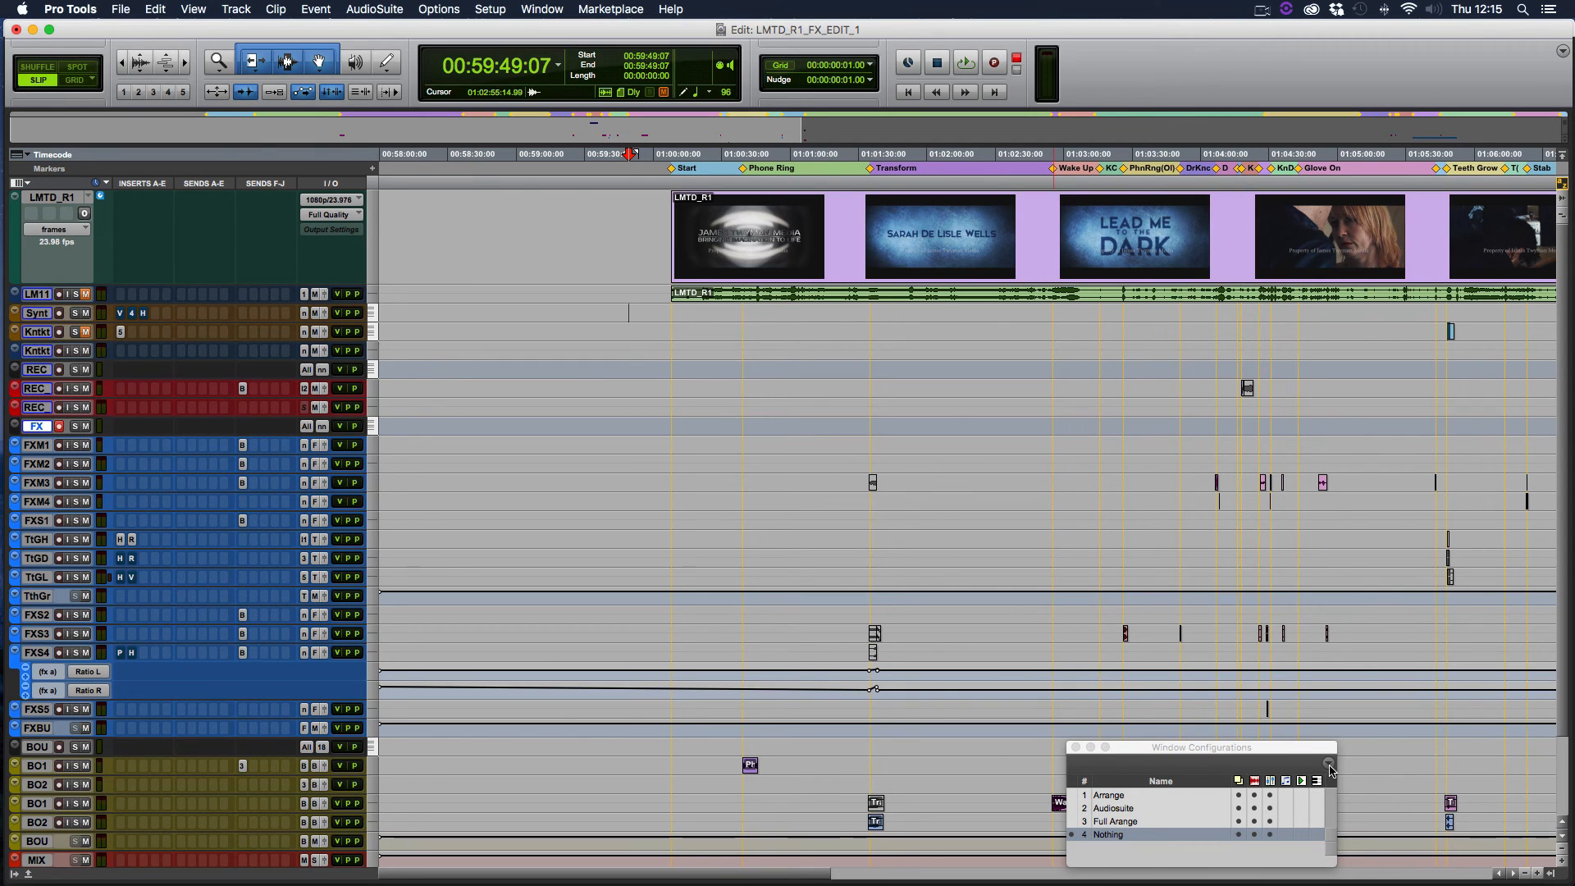
{"action": "left_click", "coordinate": [1329, 768]}
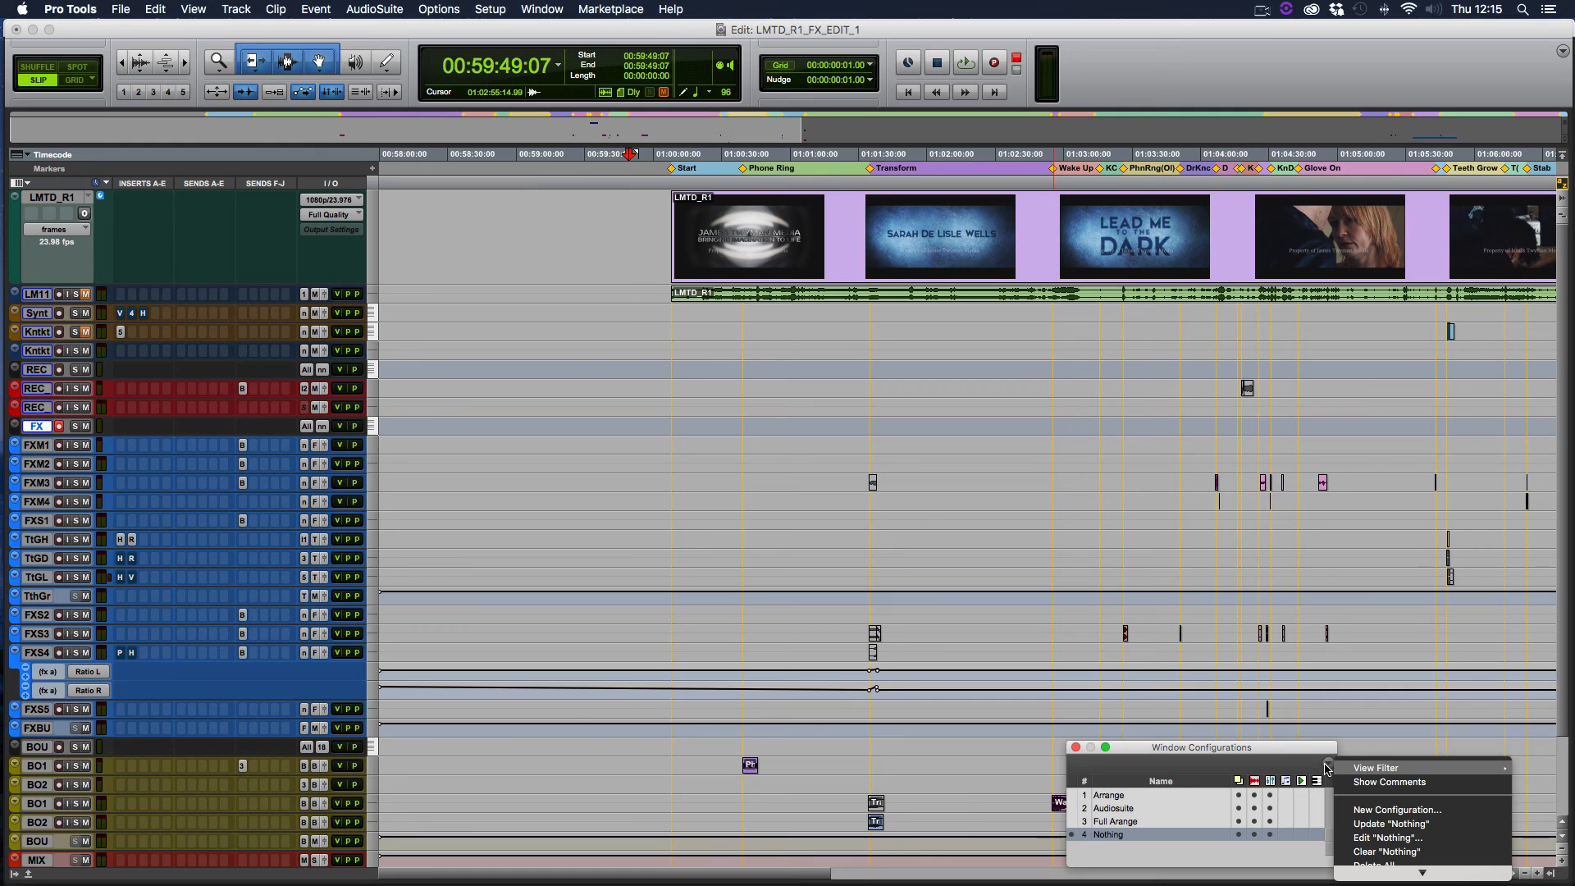
{"action": "left_click", "coordinate": [1389, 824]}
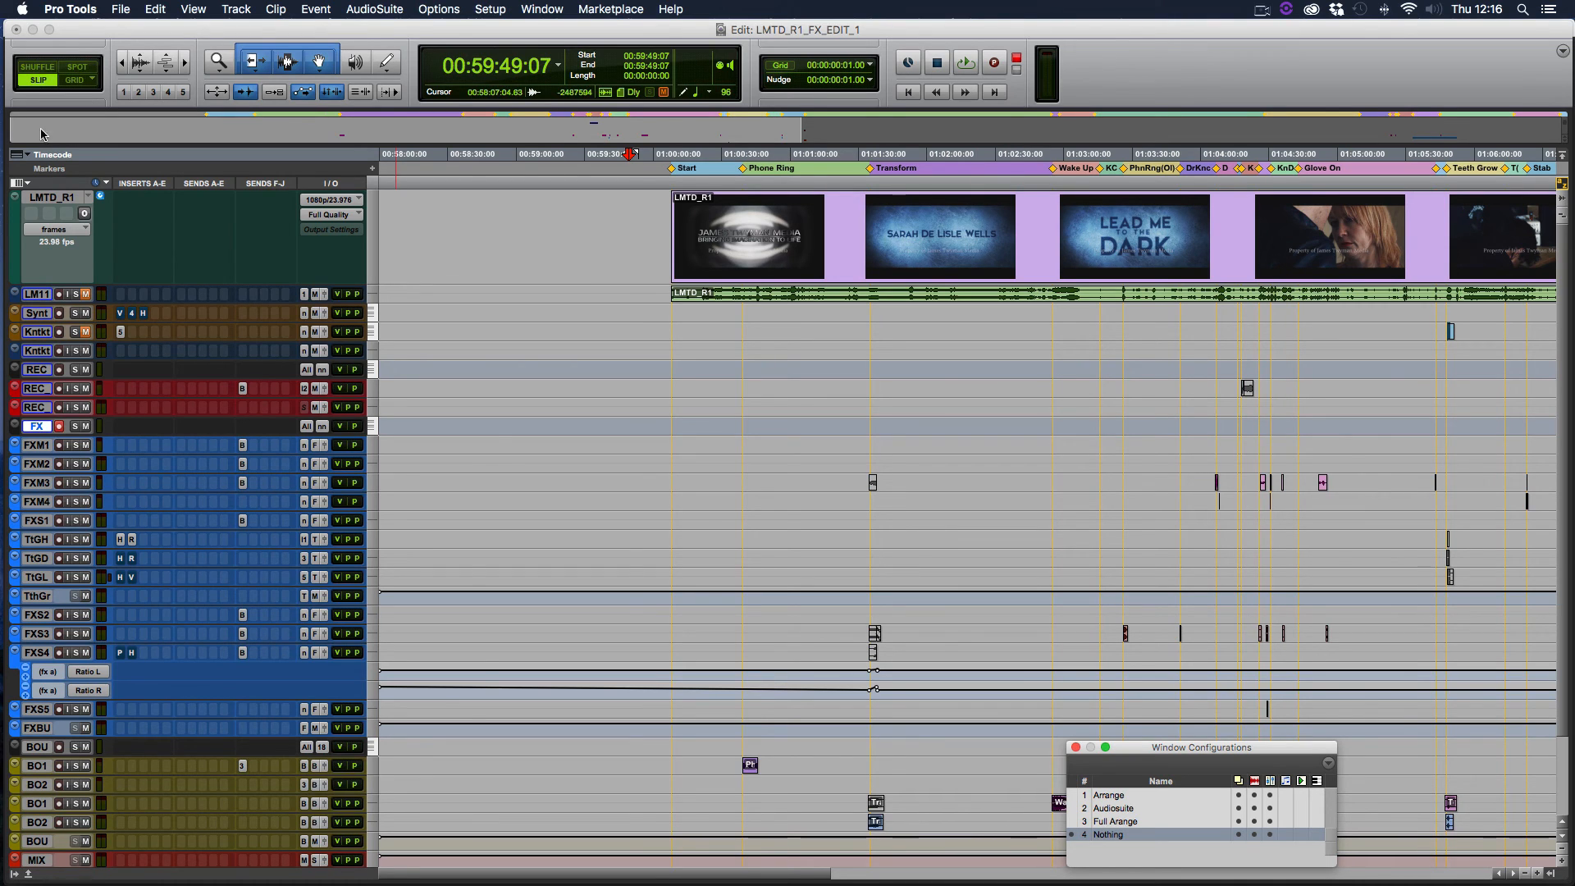
Change the LMTD_R1 video track's view to blocks.
{"action": "left_click", "coordinate": [60, 230]}
{"action": "left_click", "coordinate": [60, 217]}
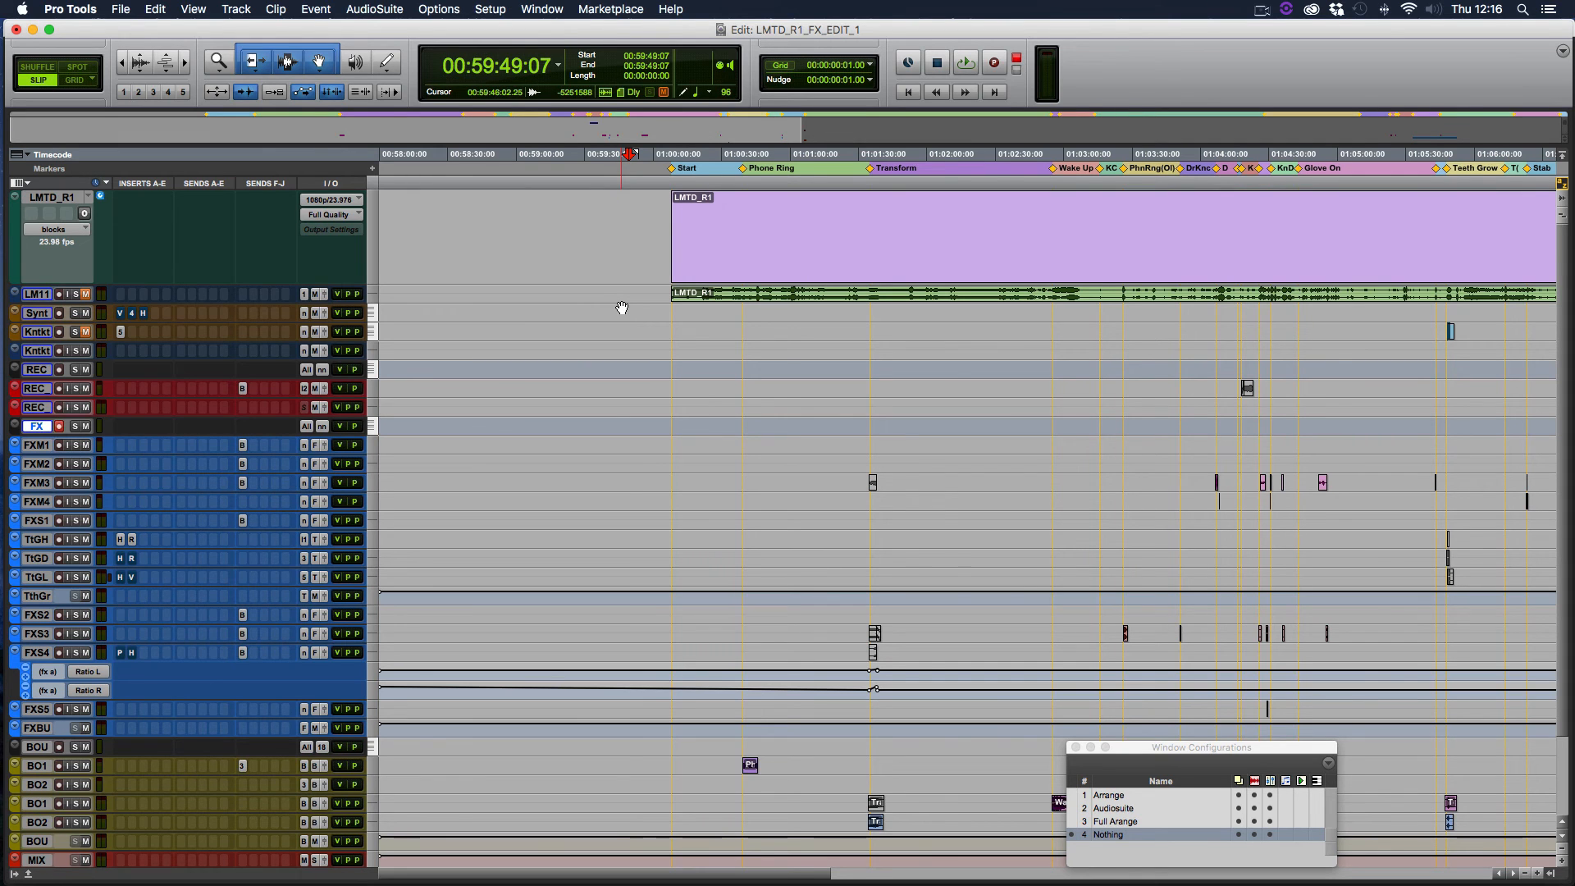
Recall window configuration 1, Arrange, and return to configuration 4, Nothing.
{"action": "key", "text": "KP_Decimal"}
{"action": "key", "text": "KP_1"}
{"action": "key", "text": "KP_Multiply"}
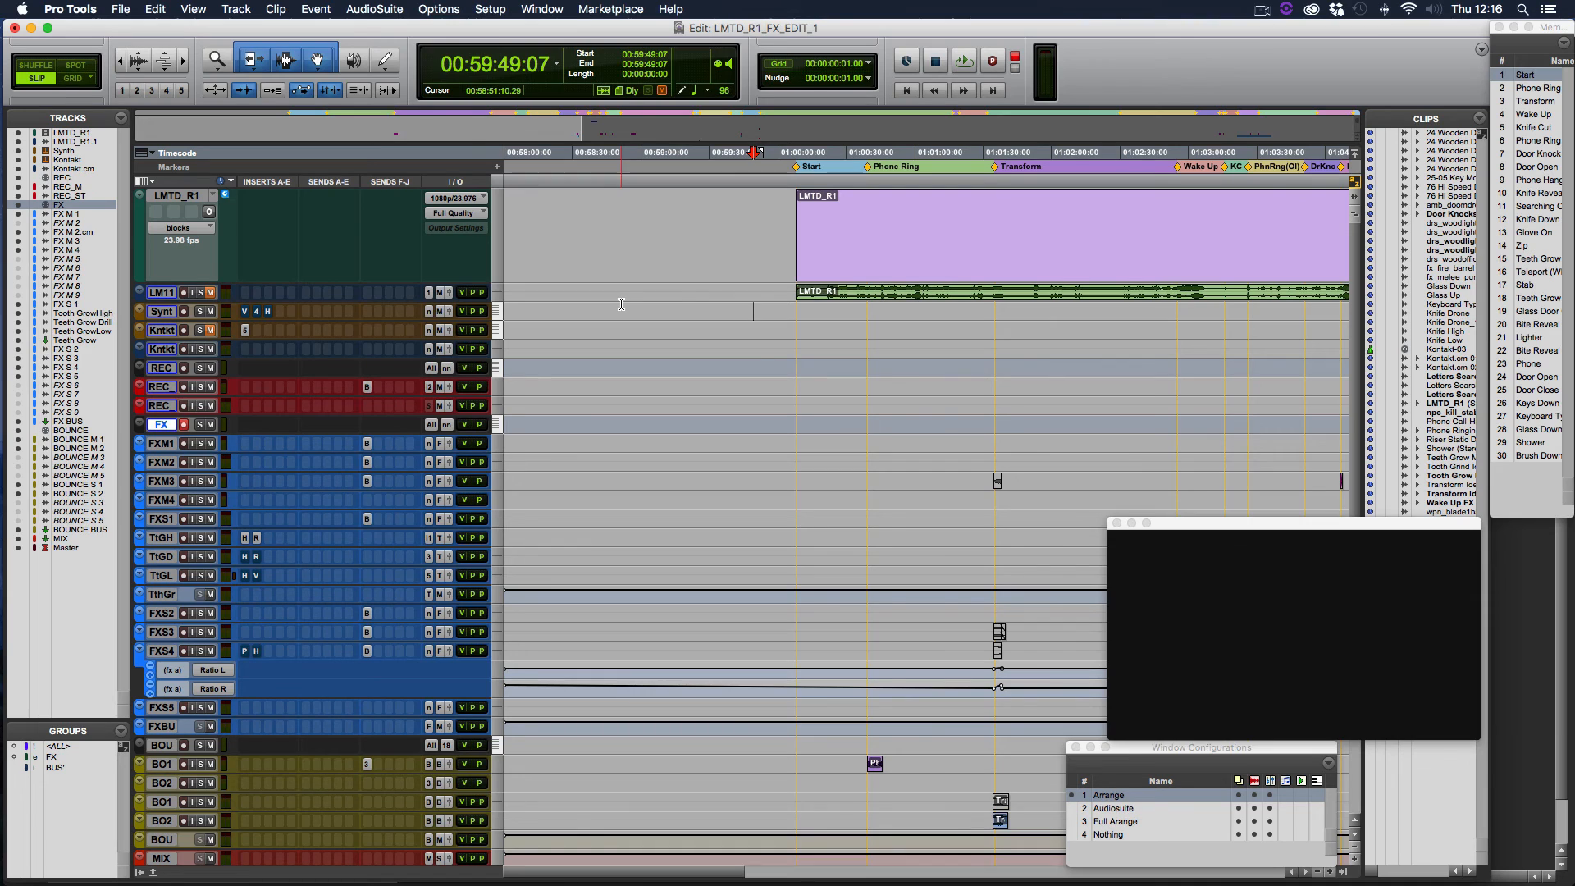
{"action": "key", "text": "KP_Decimal"}
{"action": "key", "text": "KP_4"}
{"action": "key", "text": "KP_Multiply"}
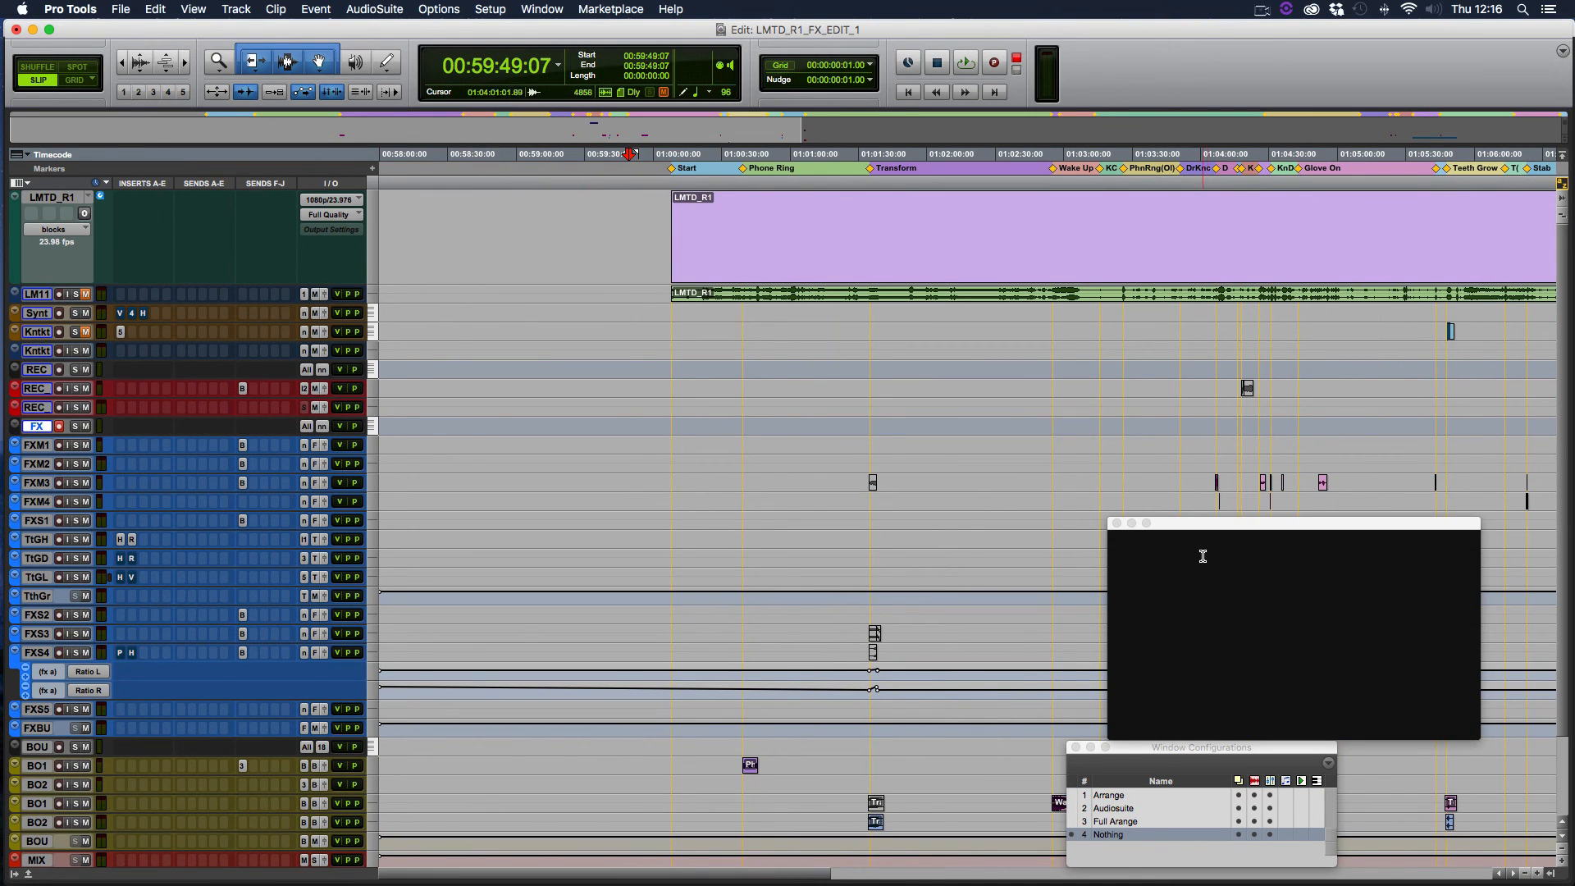
Toggle the video window closed, open and closed again.
{"action": "key", "text": "super+KP_9"}
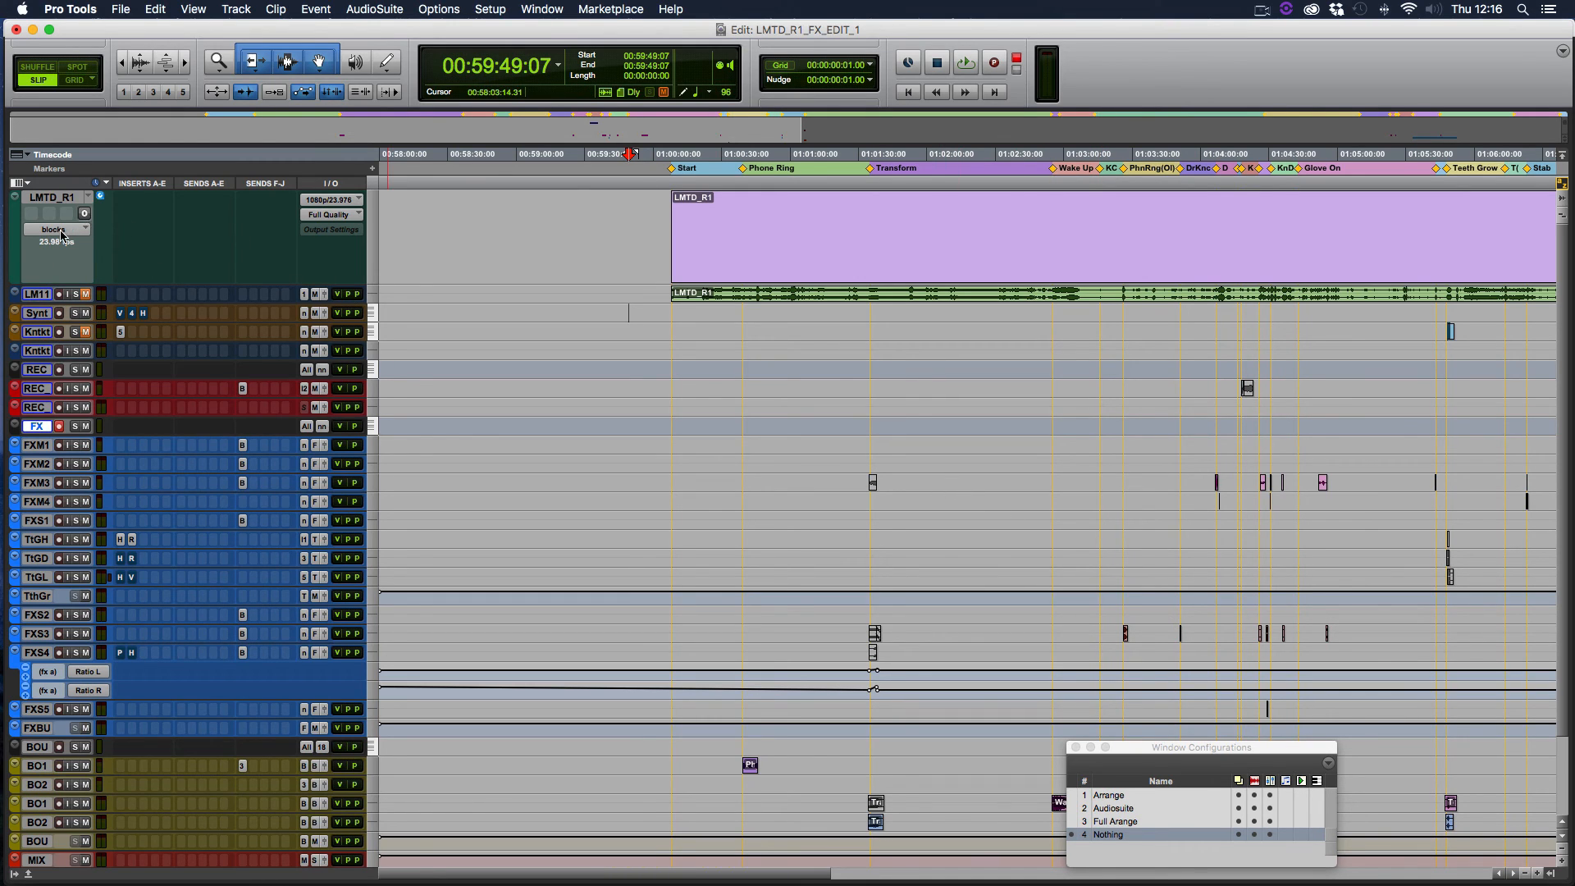
{"action": "key", "text": "super+9"}
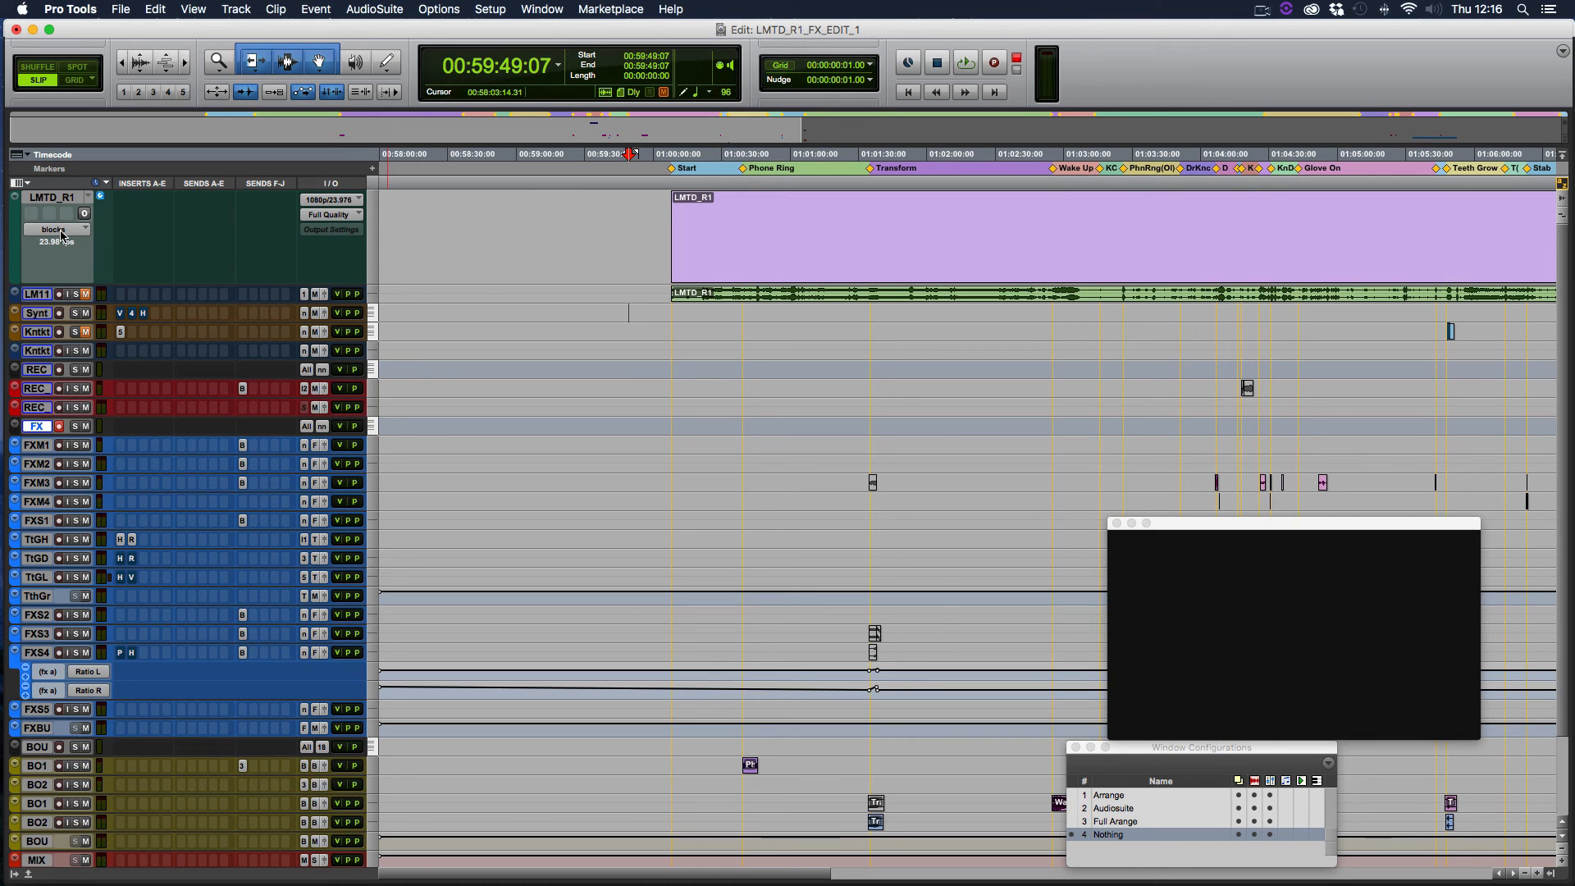
{"action": "key", "text": "super+9"}
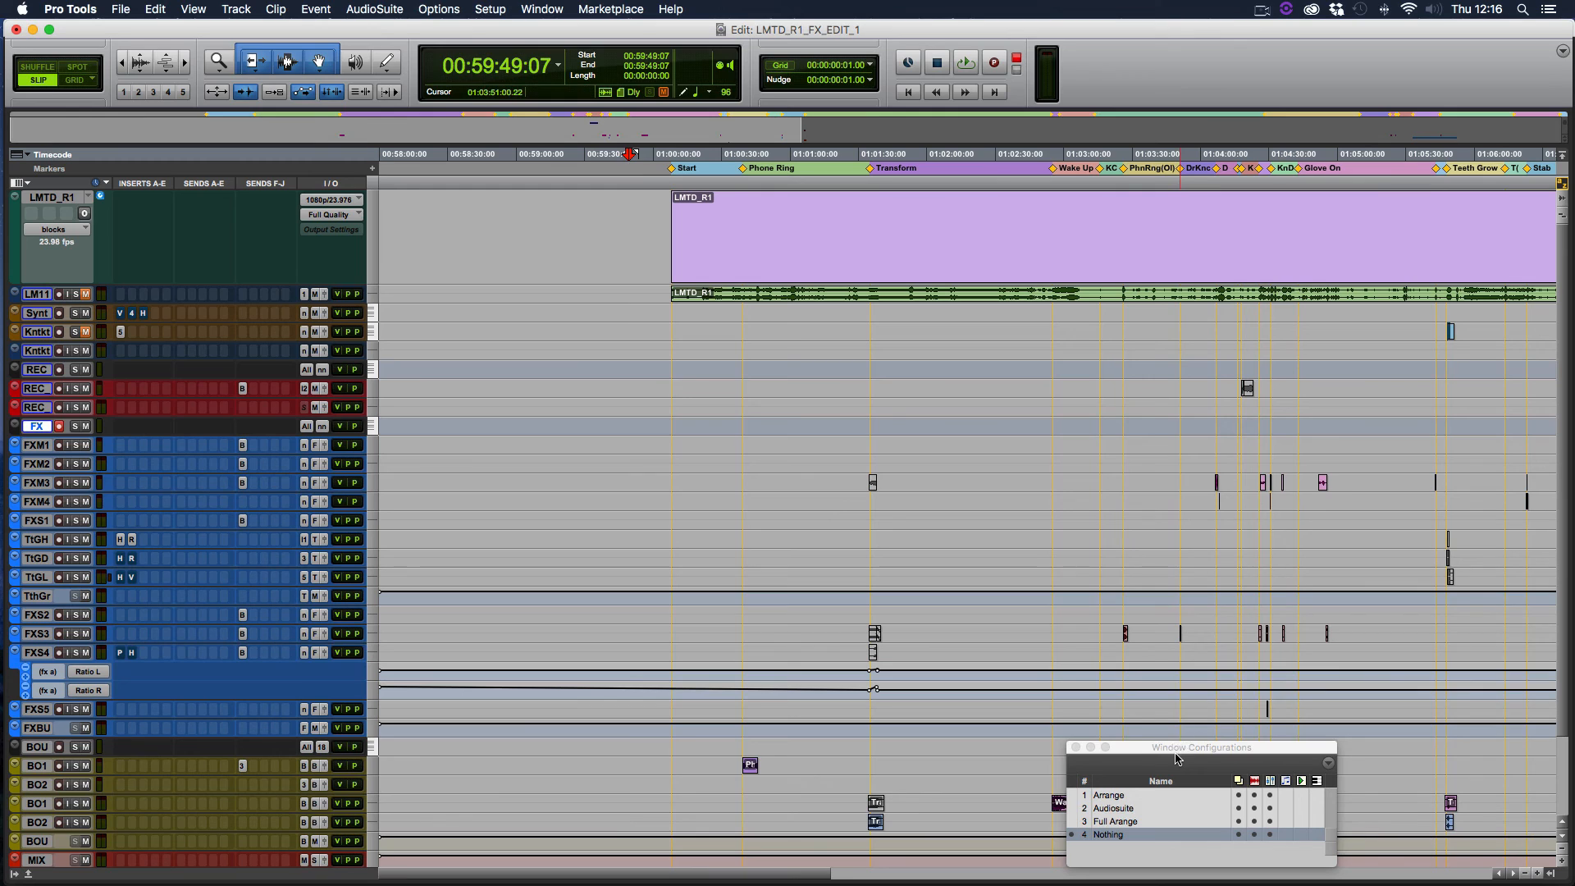
Move the Window Configurations list up and close it, and recall window configuration 1, Arrange.
{"action": "left_click_drag", "start_coordinate": [1182, 747], "coordinate": [1195, 635]}
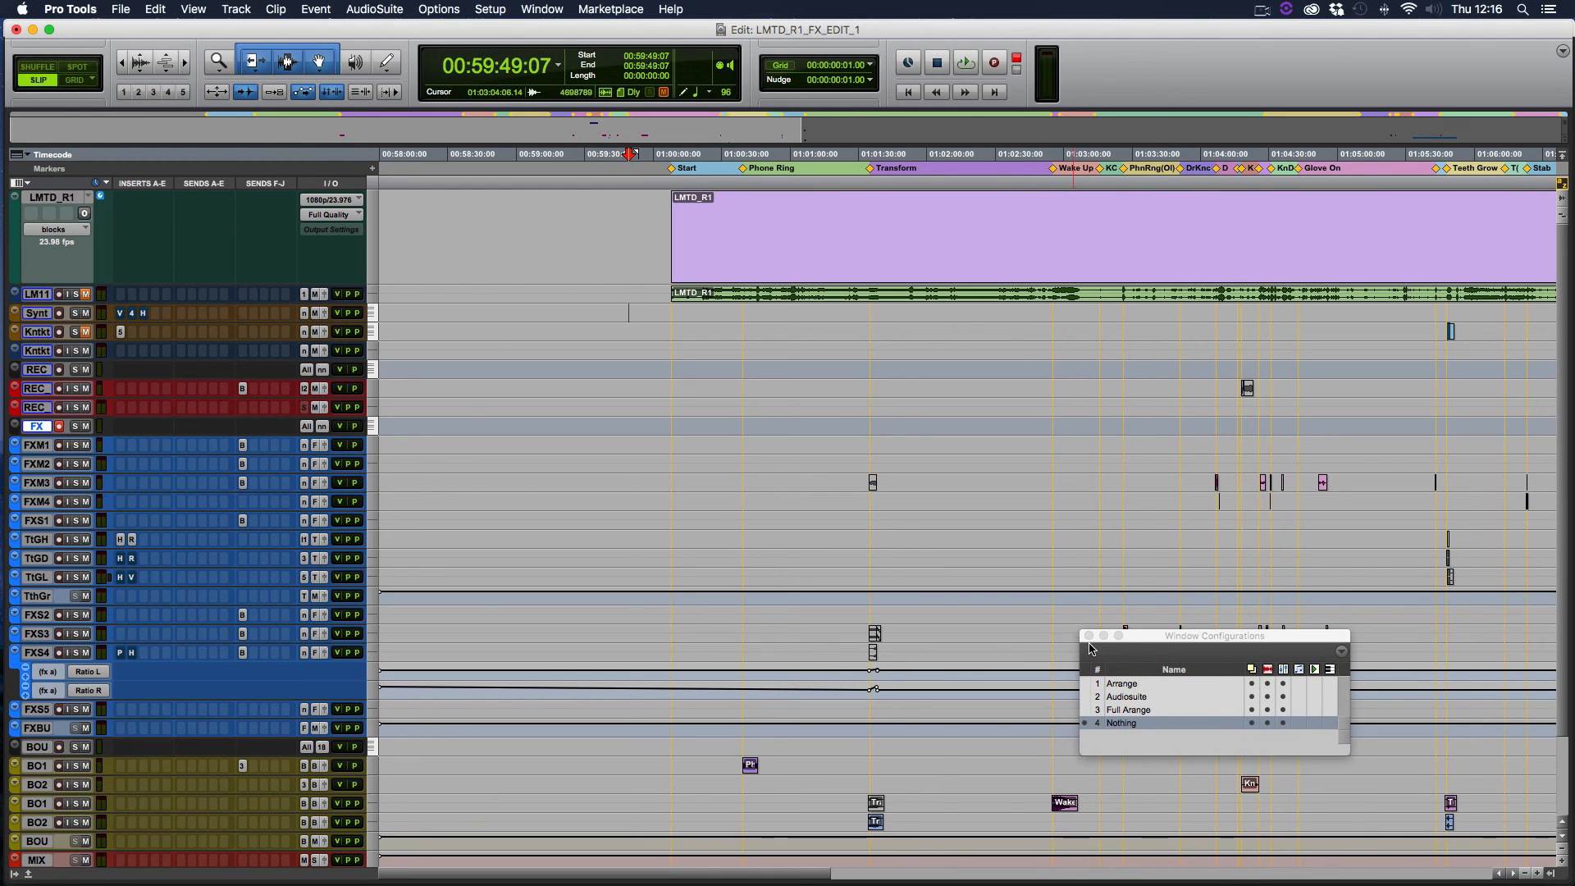
{"action": "left_click", "coordinate": [1089, 638]}
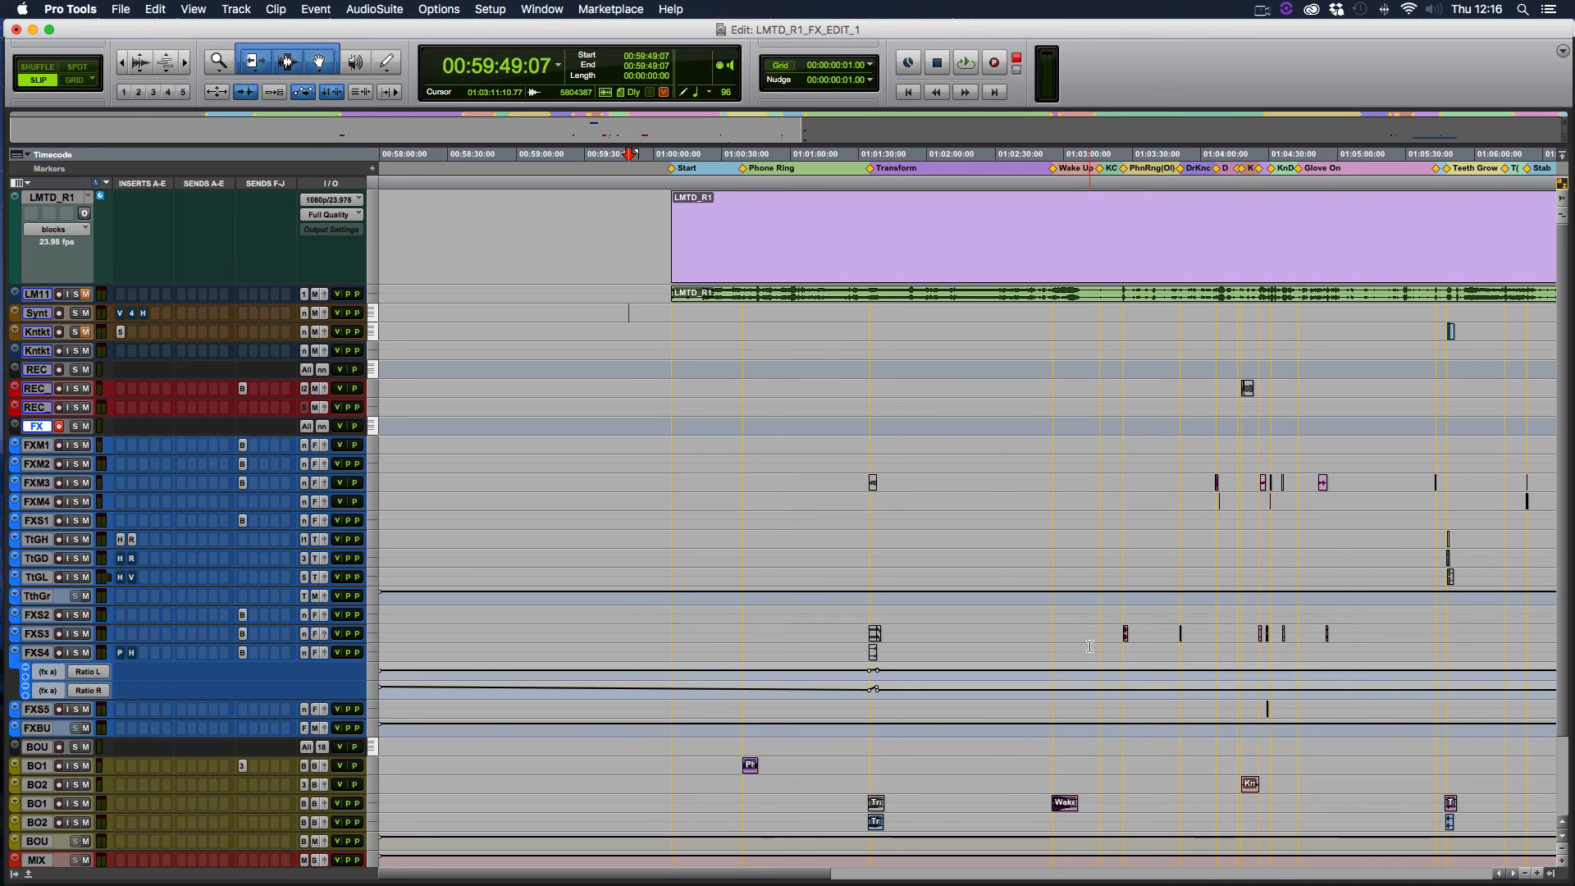
{"action": "key", "text": "KP_Decimal"}
{"action": "key", "text": "KP_1"}
{"action": "key", "text": "KP_Multiply"}
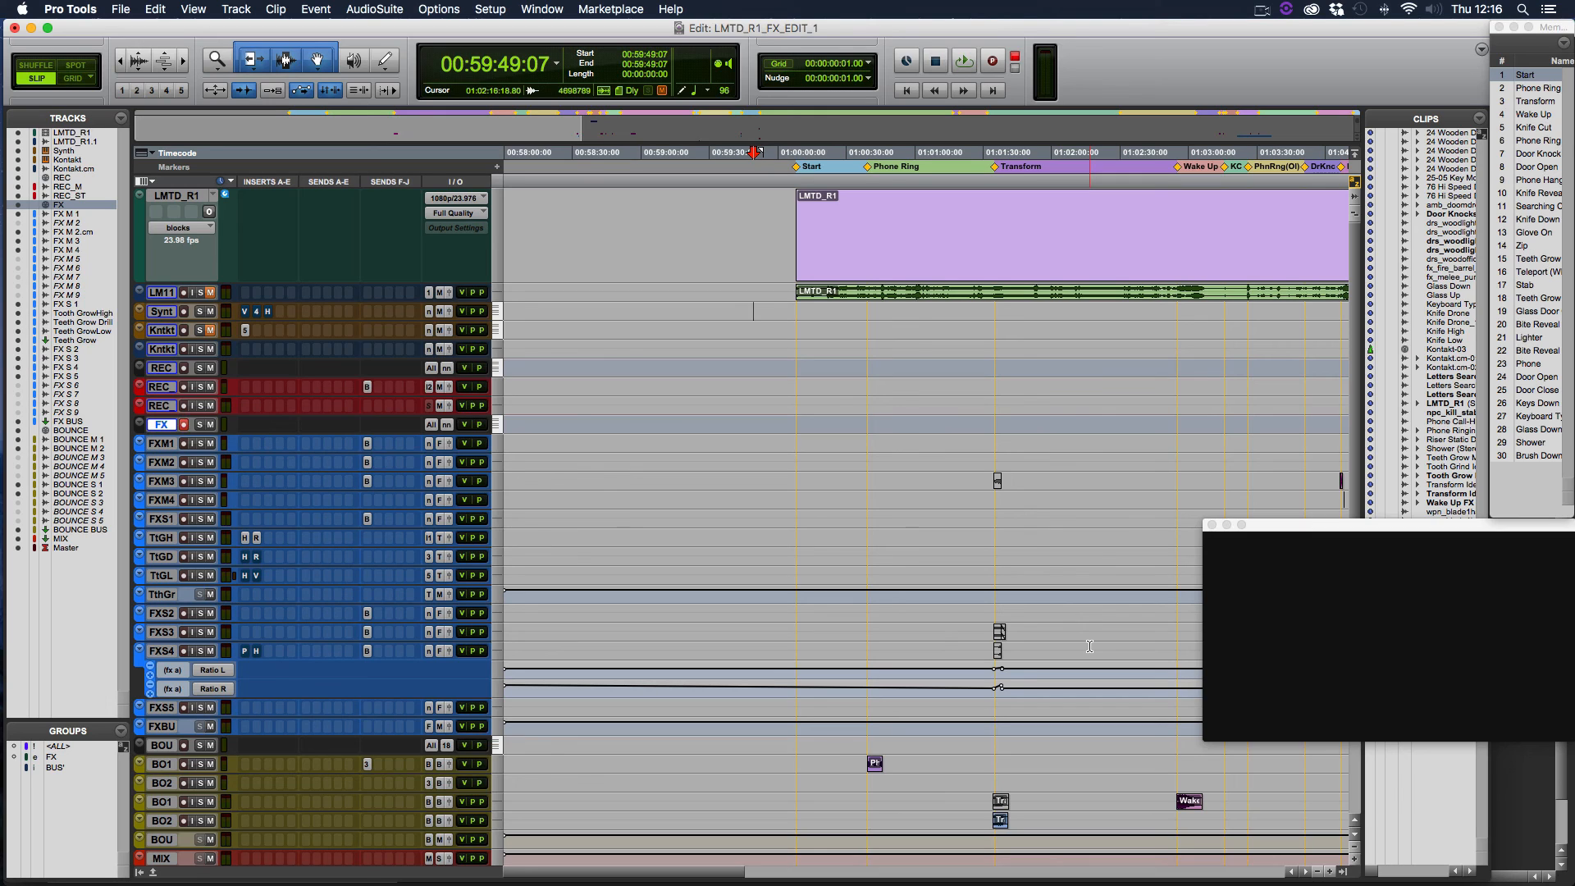
With the Window Configurations list reopened, recall configuration 2, Audiosuite, and go back to configuration 1, Arrange.
{"action": "key", "text": "alt+super+j"}
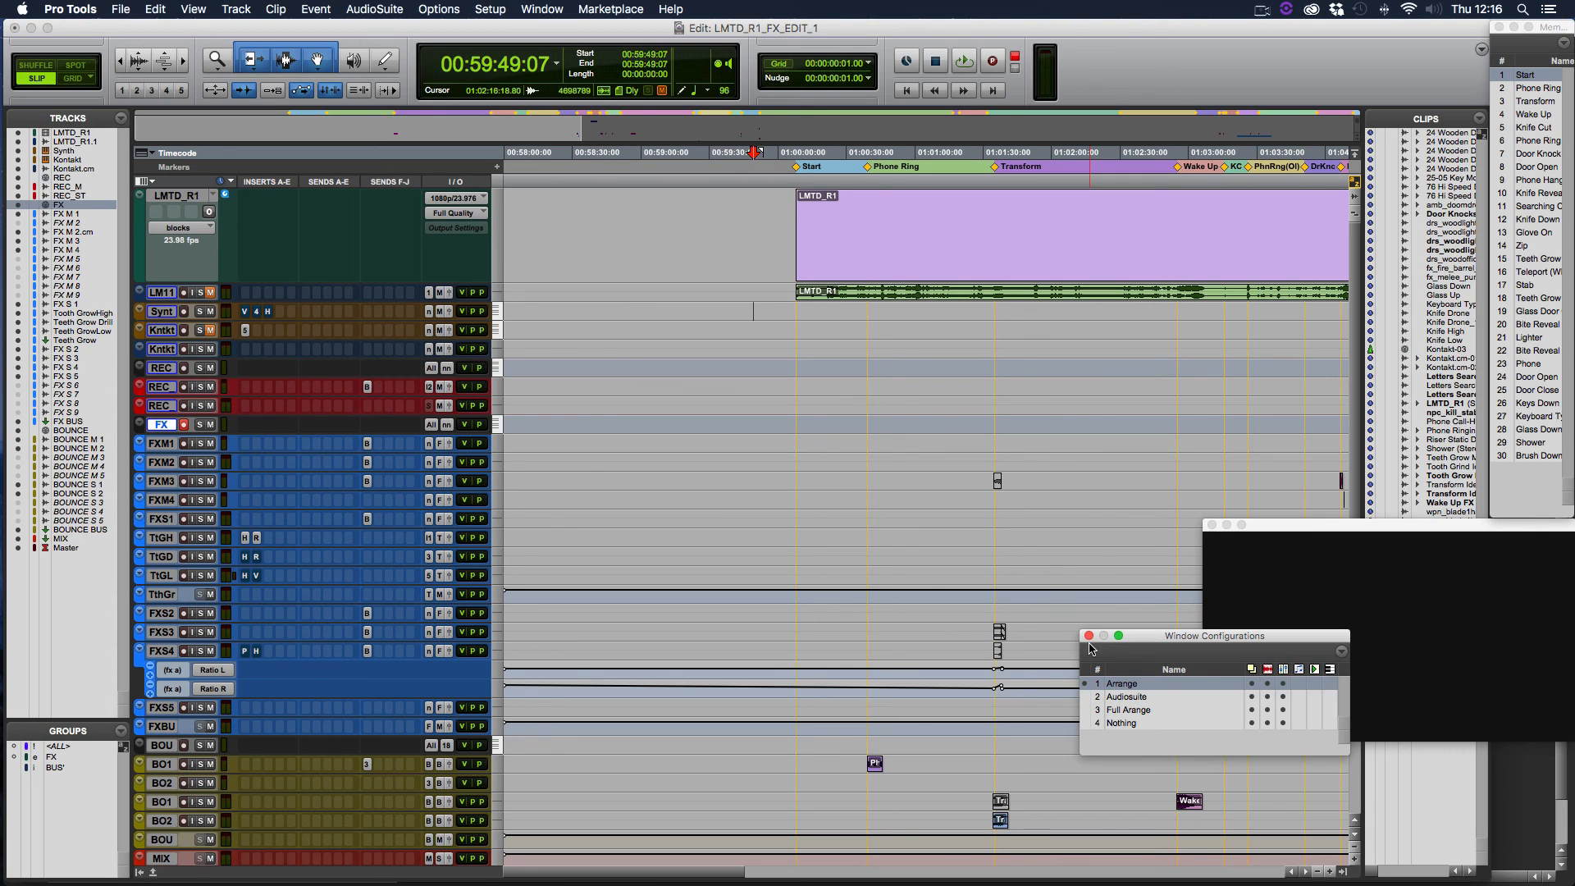
{"action": "key", "text": "KP_Decimal"}
{"action": "key", "text": "KP_2"}
{"action": "key", "text": "KP_Multiply"}
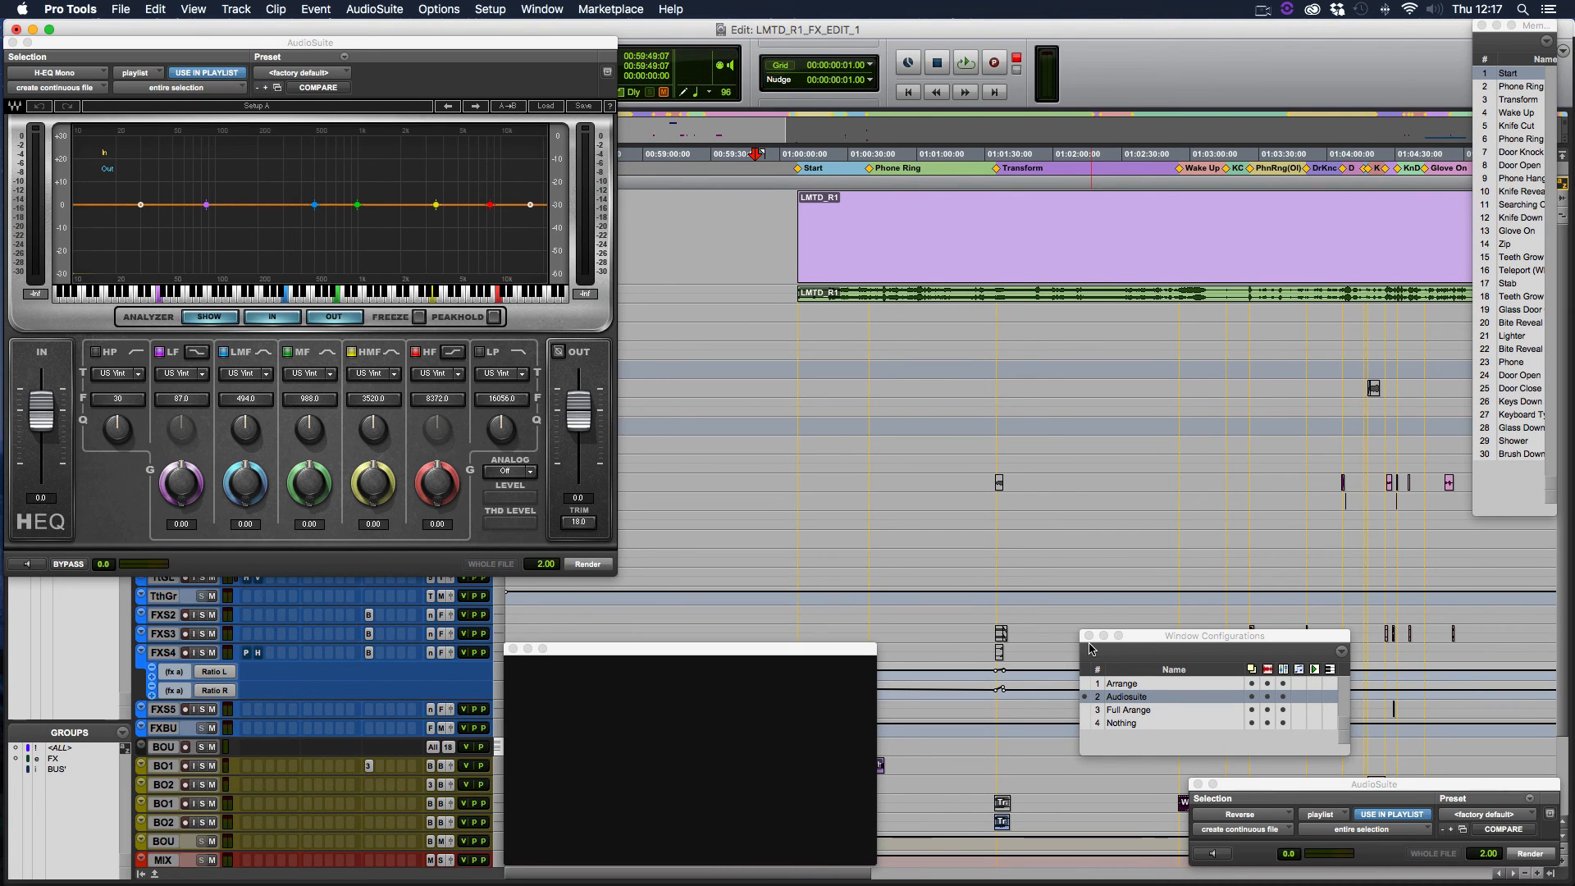
{"action": "key", "text": "KP_Decimal"}
{"action": "key", "text": "KP_1"}
{"action": "key", "text": "KP_Multiply"}
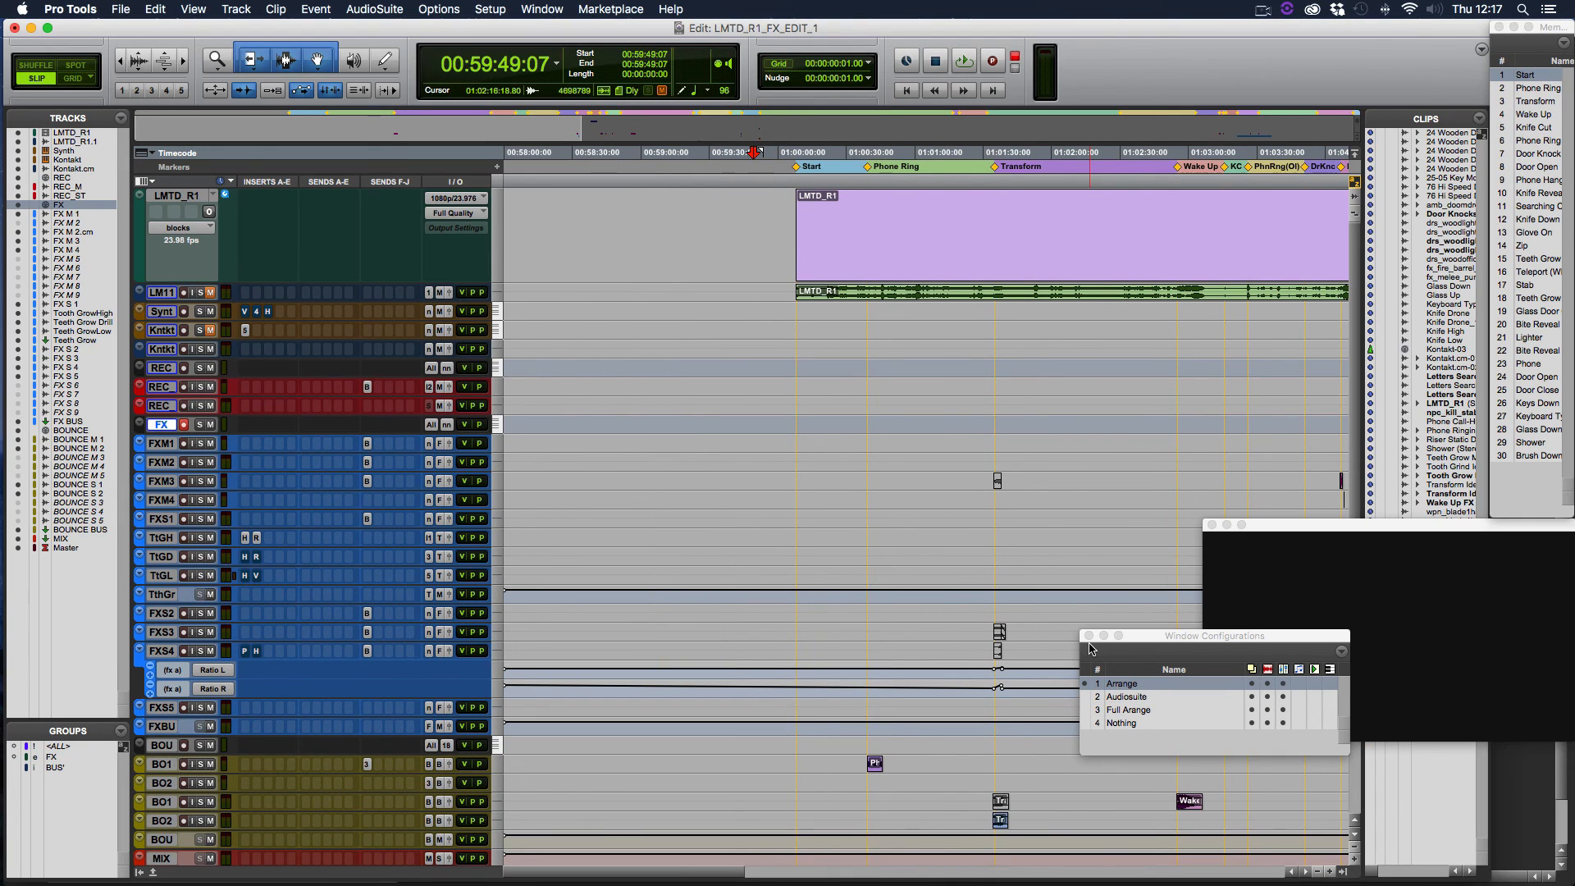
Close the Window Configurations list and move the video window so that it lies fully on screen.
{"action": "left_click", "coordinate": [1089, 636]}
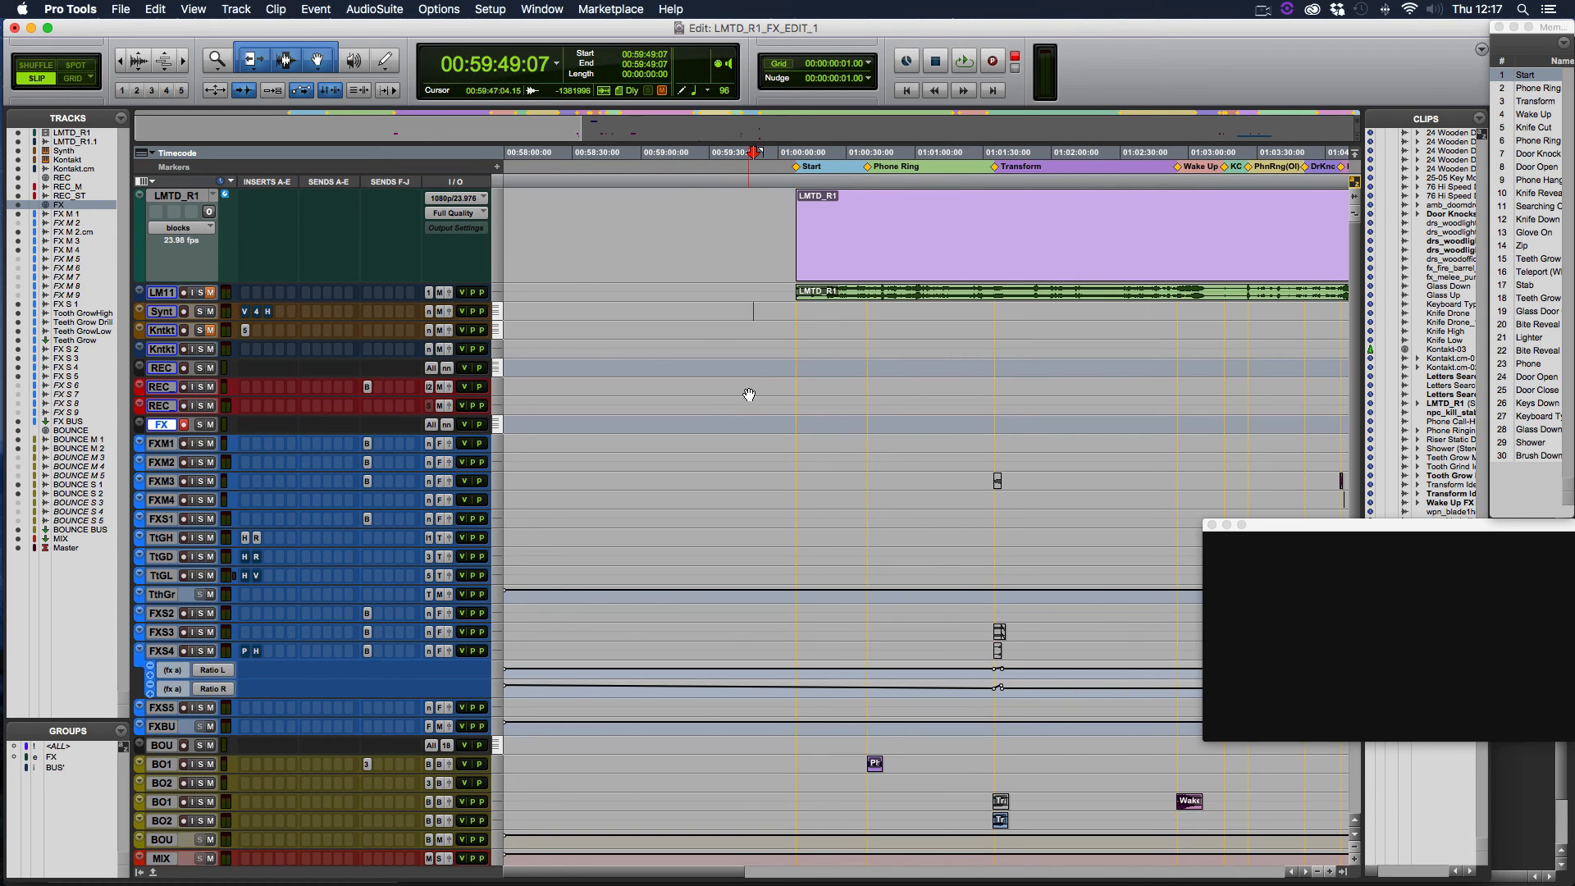
{"action": "left_click_drag", "start_coordinate": [1330, 528], "coordinate": [1192, 523]}
{"action": "left_click", "coordinate": [879, 545]}
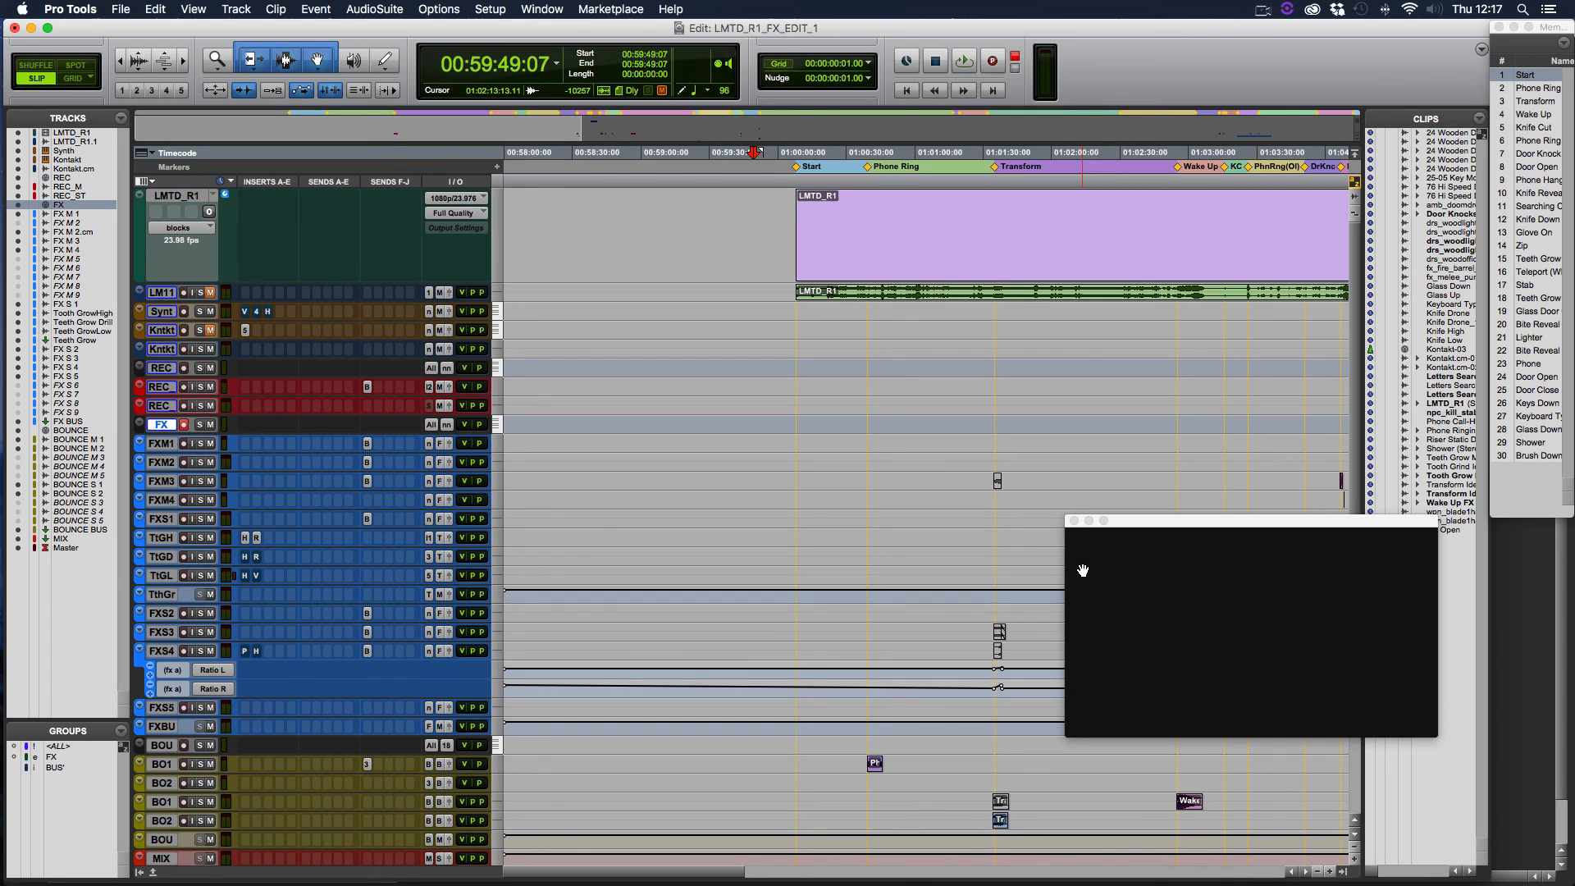
Recall window configuration 4, Nothing, followed by configuration 2, Audiosuite, with the Window Configurations list hidden.
{"action": "key", "text": "KP_Decimal"}
{"action": "key", "text": "KP_1"}
{"action": "key", "text": "KP_Multiply"}
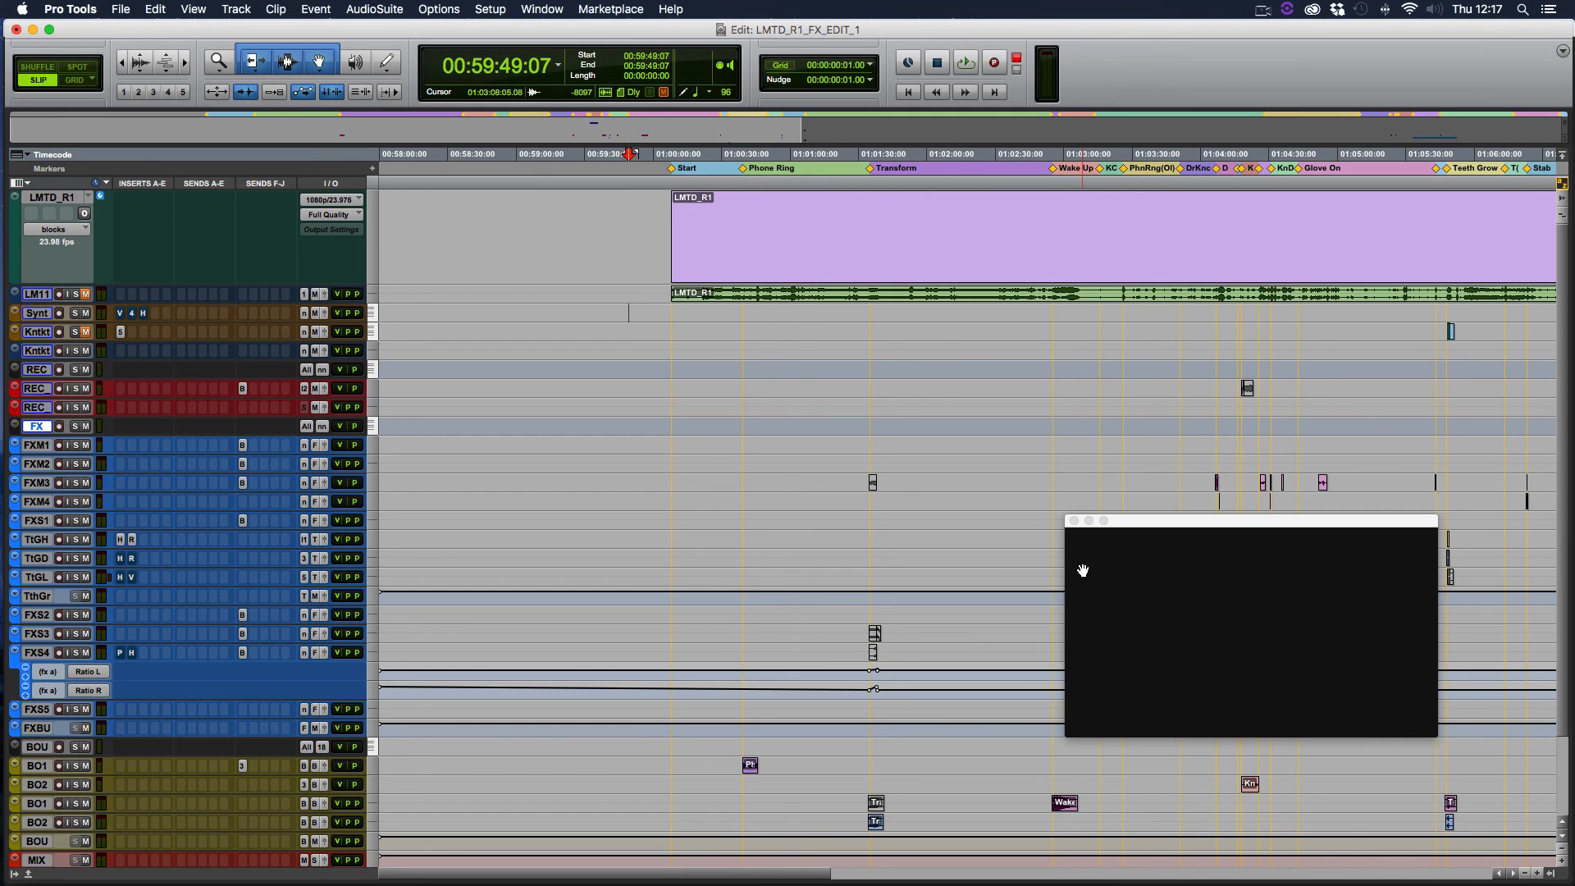
{"action": "key", "text": "KP_Decimal"}
{"action": "key", "text": "KP_2"}
{"action": "key", "text": "KP_Multiply"}
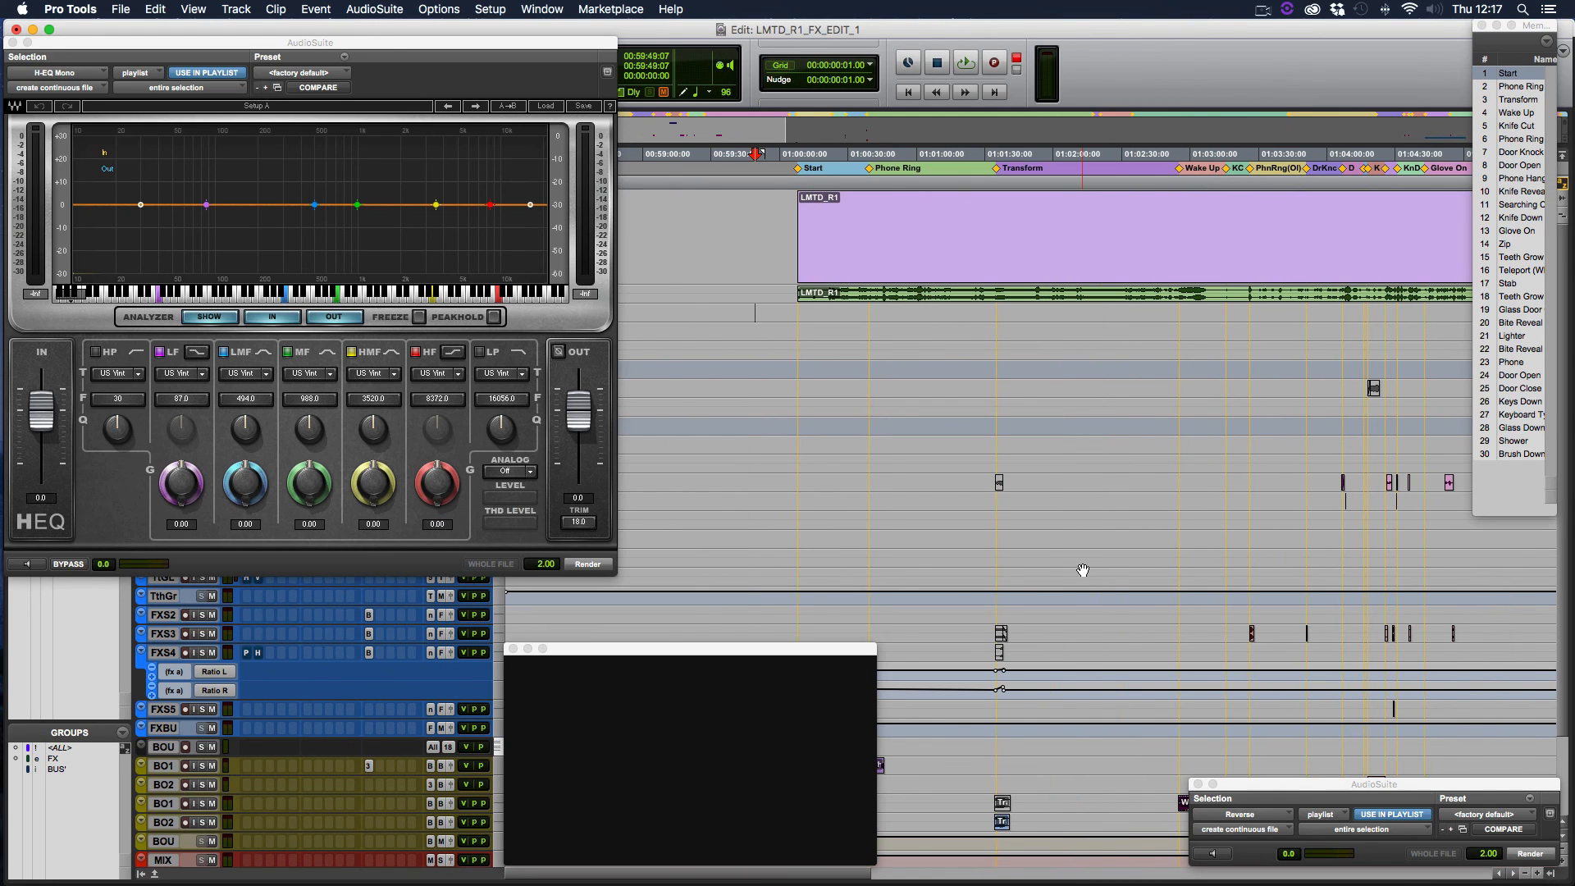